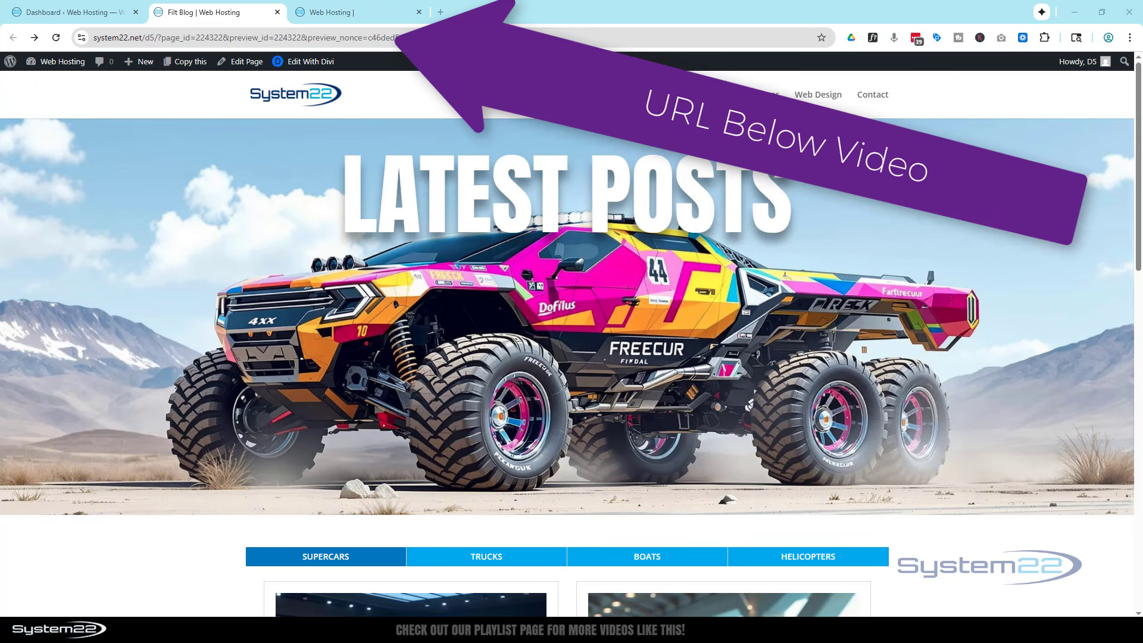
Step: Review the post grid on the Latest Posts page and the card grid on the Supercars page in the other browser tab
{"action": "scroll", "coordinate": [1000, 243], "scroll_direction": "down", "scroll_amount": 4}
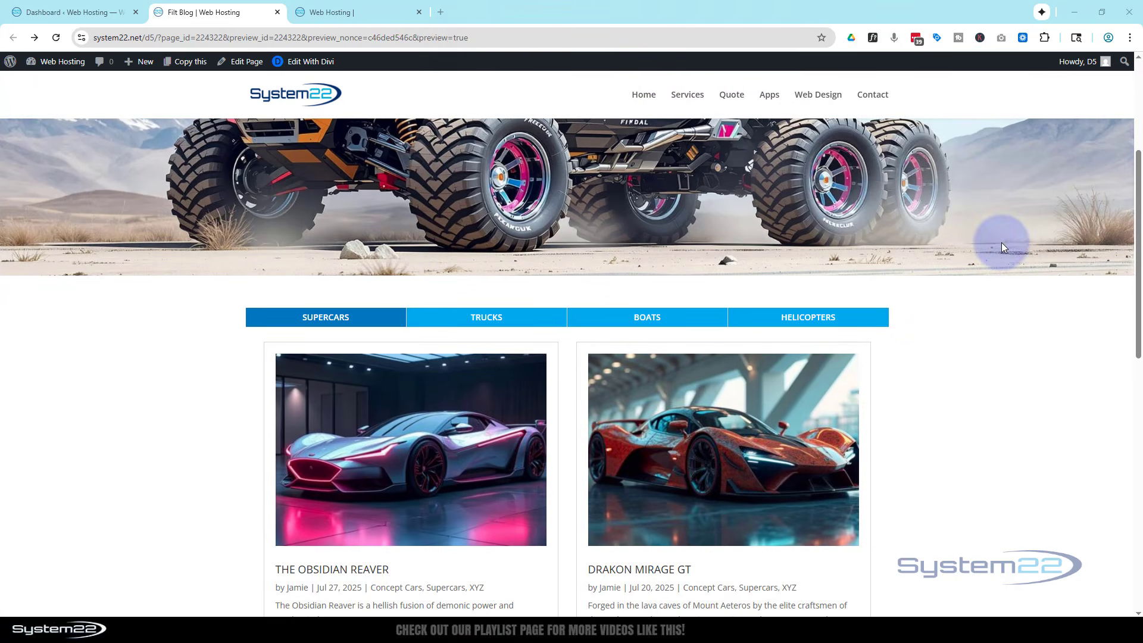
{"action": "scroll", "coordinate": [1002, 242], "scroll_direction": "down", "scroll_amount": 3}
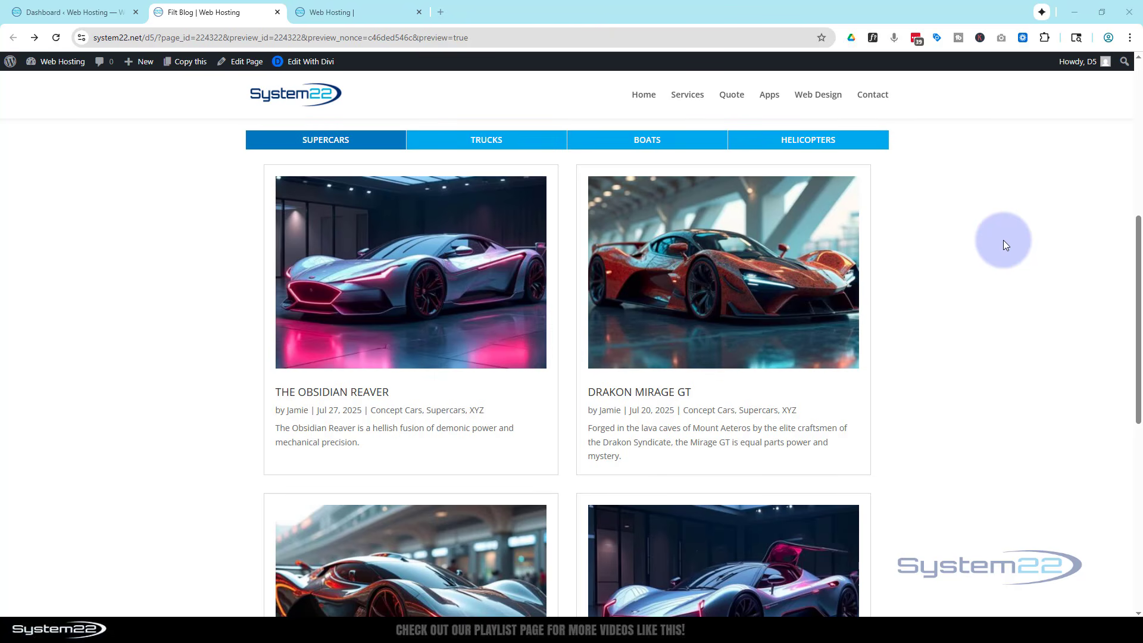
{"action": "left_click", "coordinate": [386, 9]}
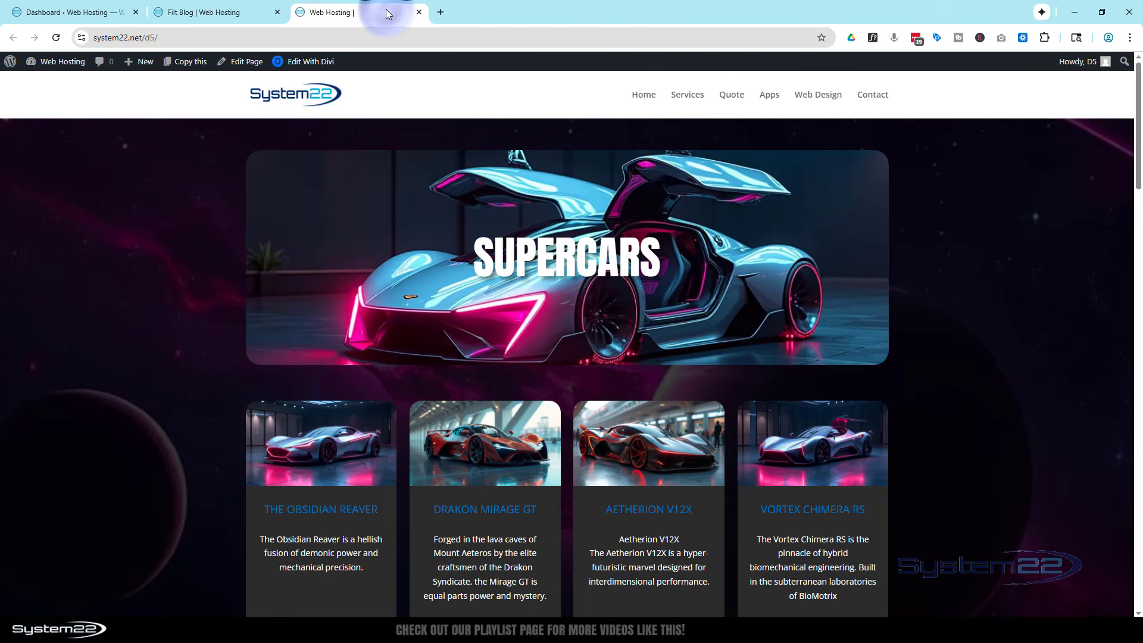
{"action": "scroll", "coordinate": [265, 350], "scroll_direction": "down", "scroll_amount": 3}
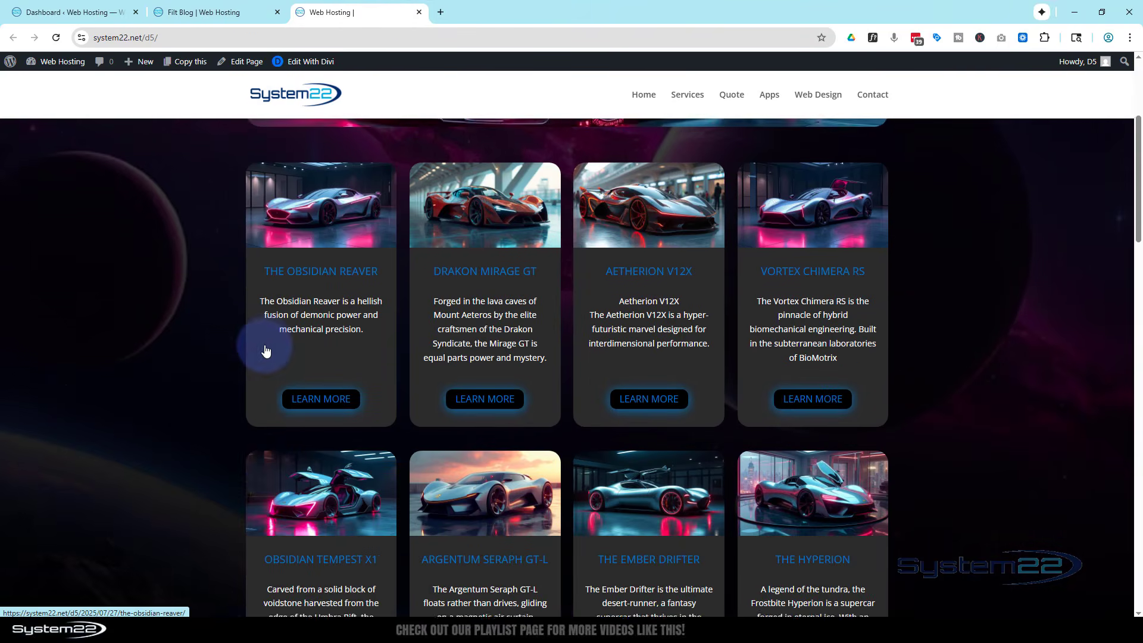
{"action": "scroll", "coordinate": [265, 348], "scroll_direction": "up", "scroll_amount": 3}
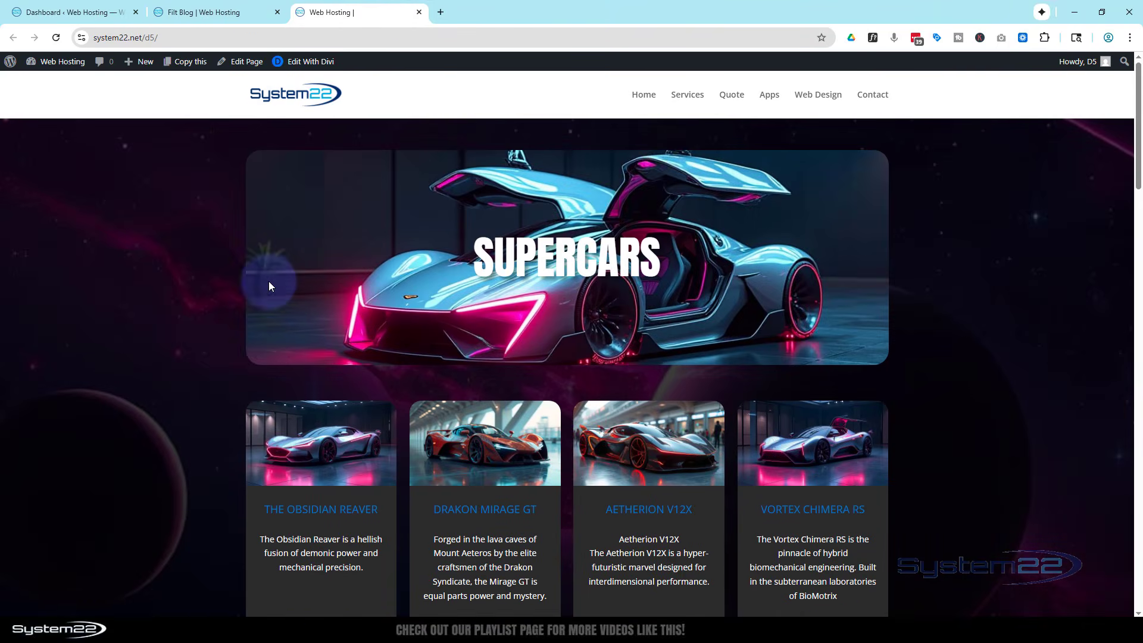
Step: Return to the Filt Blog page and view its Trucks, Boats and Helicopters post categories in turn
{"action": "left_click", "coordinate": [233, 16]}
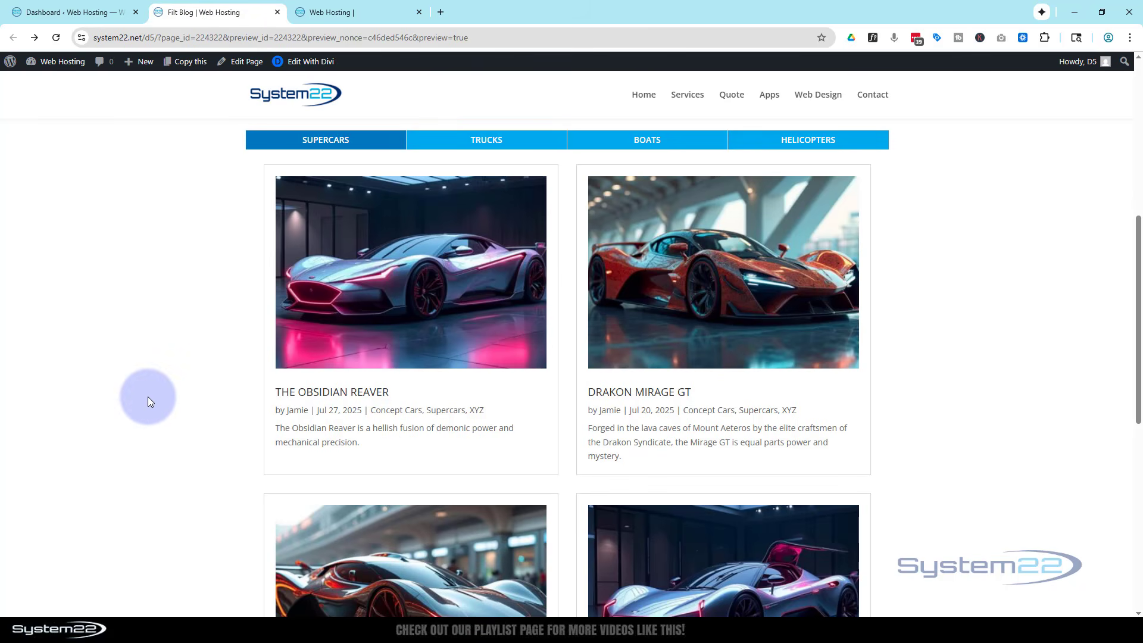
{"action": "left_click", "coordinate": [467, 141]}
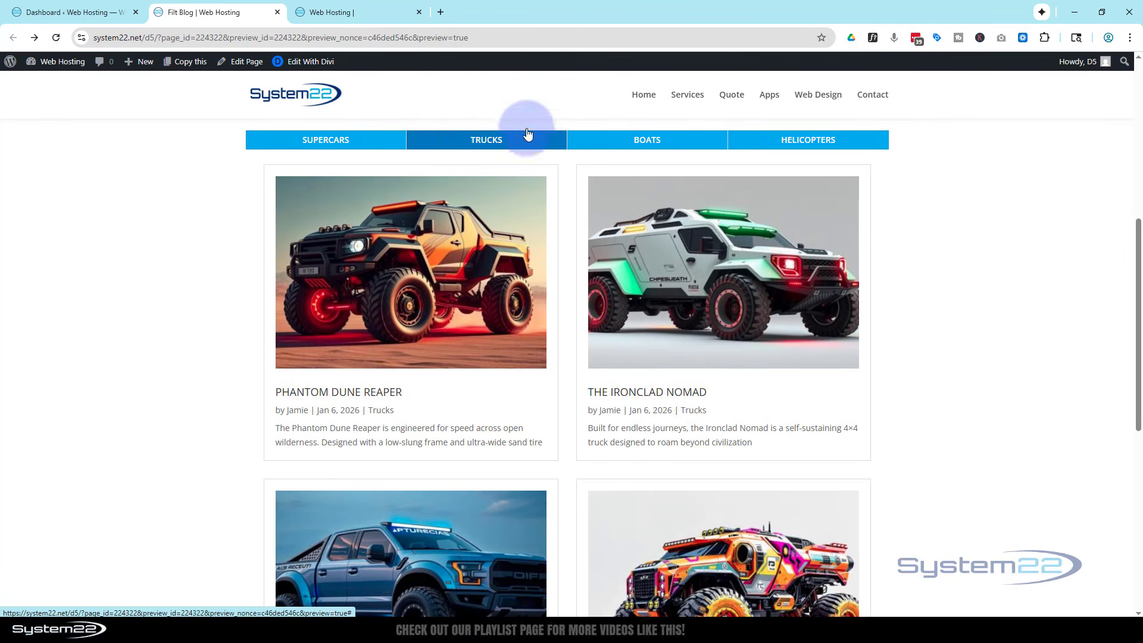
{"action": "left_click", "coordinate": [642, 144]}
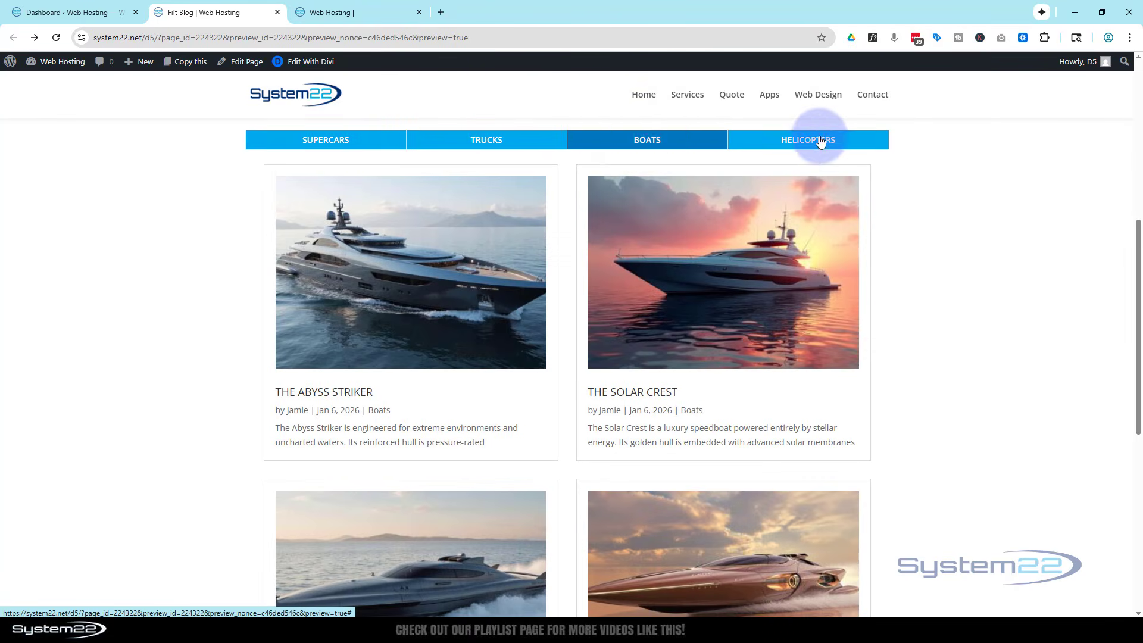
{"action": "left_click", "coordinate": [820, 142]}
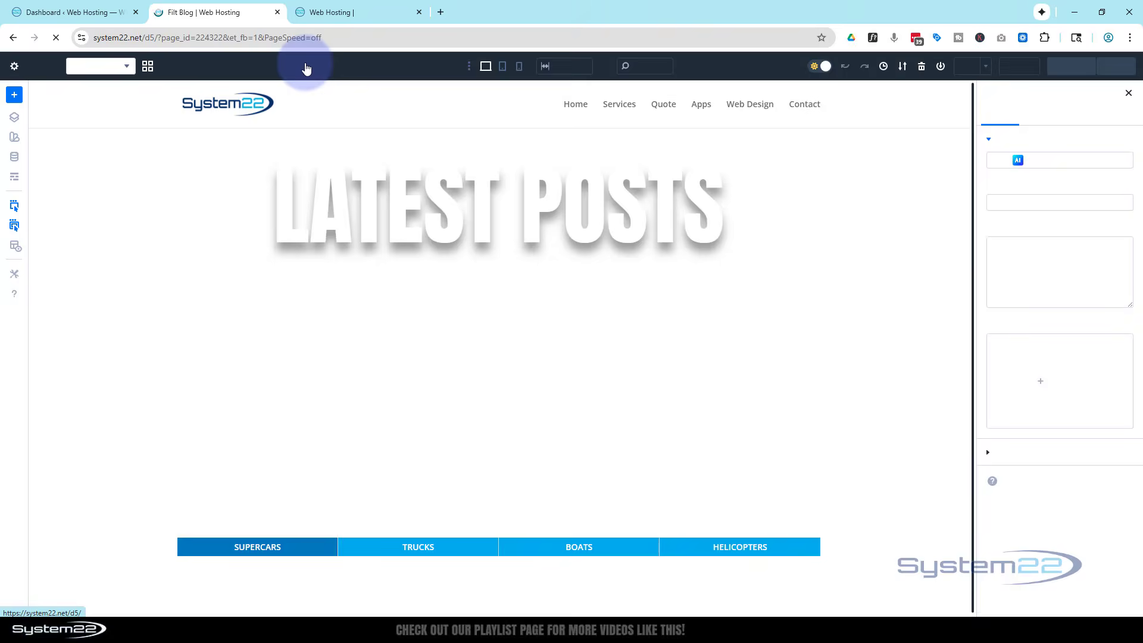
Step: Delete the existing tabs module with the Supercars, Trucks, Boats and Helicopters posts below the hero section
{"action": "scroll", "coordinate": [453, 166], "scroll_direction": "down", "scroll_amount": 4}
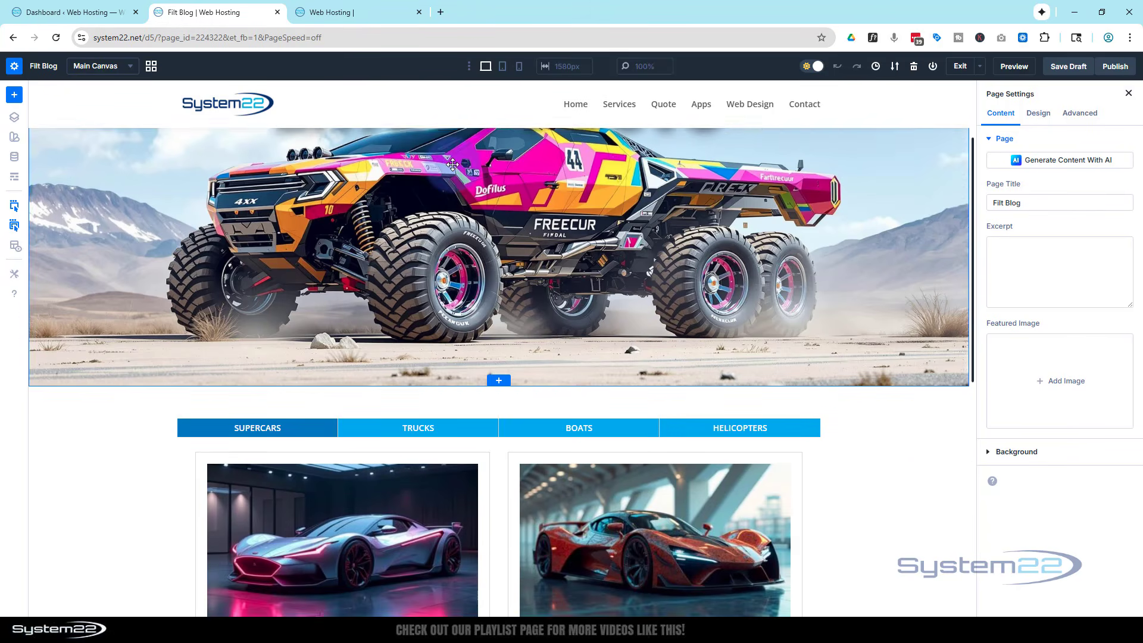
{"action": "scroll", "coordinate": [453, 164], "scroll_direction": "down", "scroll_amount": 2}
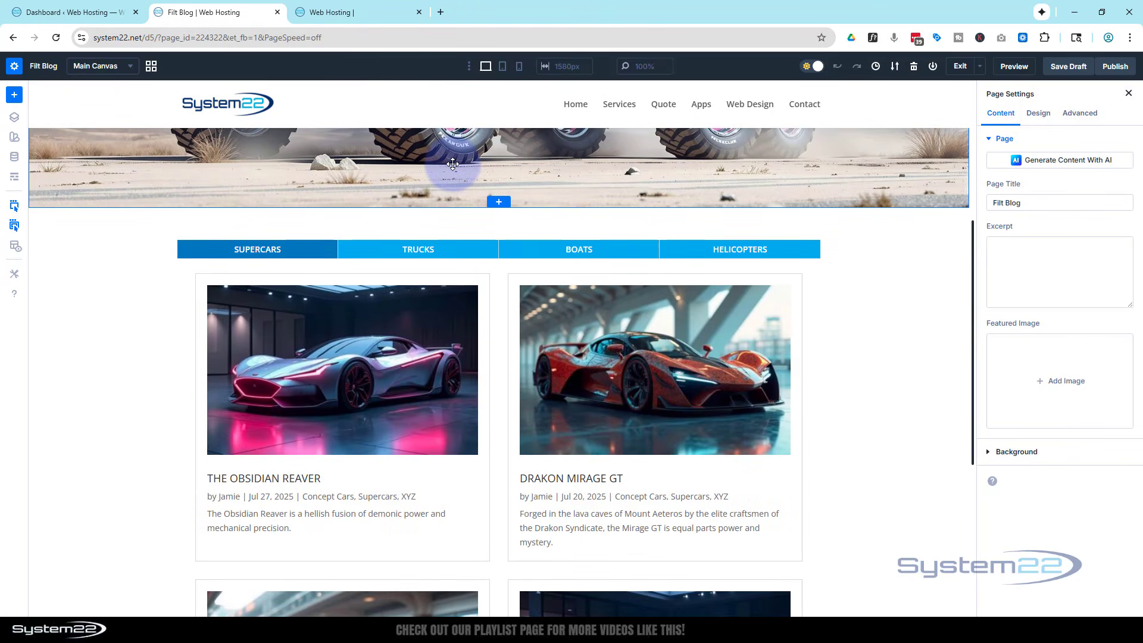
{"action": "scroll", "coordinate": [453, 164], "scroll_direction": "down", "scroll_amount": 1}
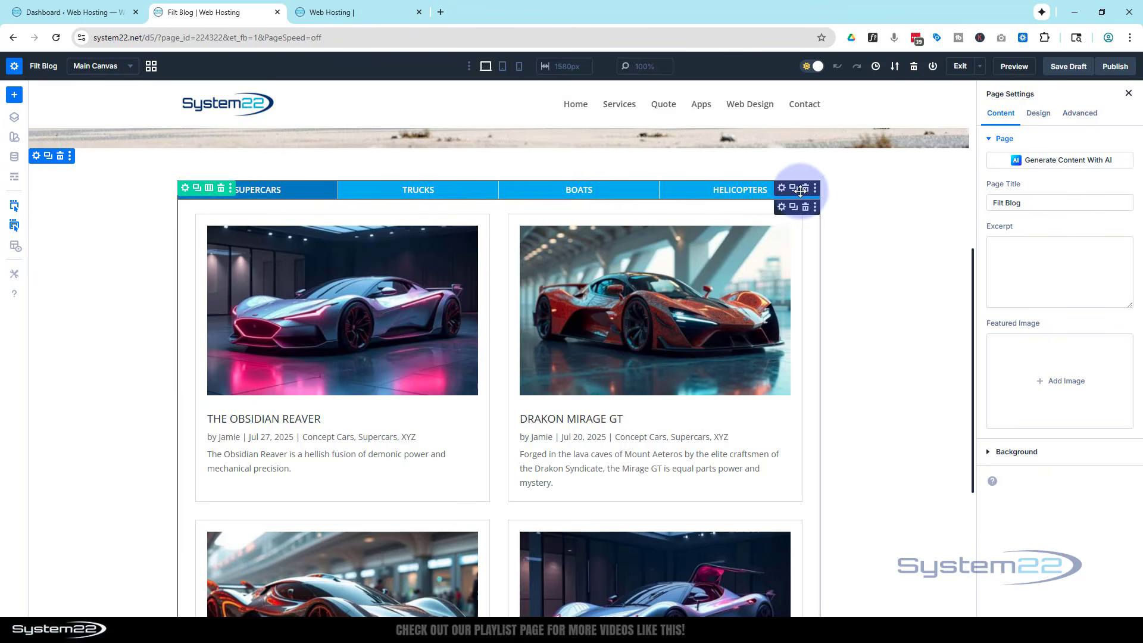
{"action": "left_click", "coordinate": [806, 189]}
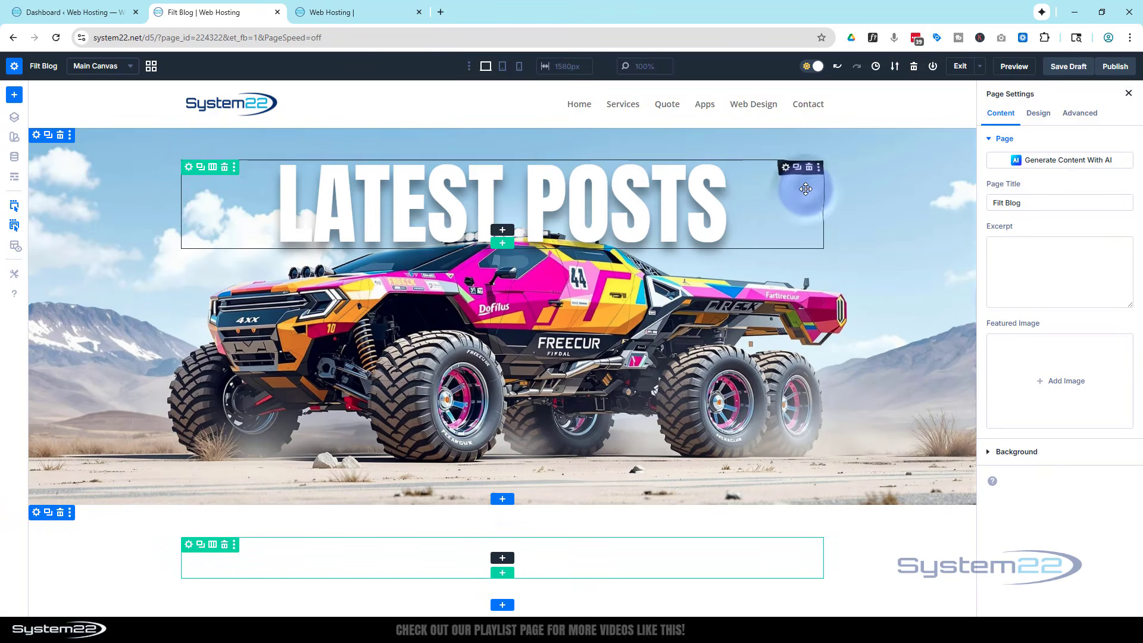
Step: Insert a Tabs module into the empty row below the hero section and delete its second default tab
{"action": "left_click", "coordinate": [502, 558]}
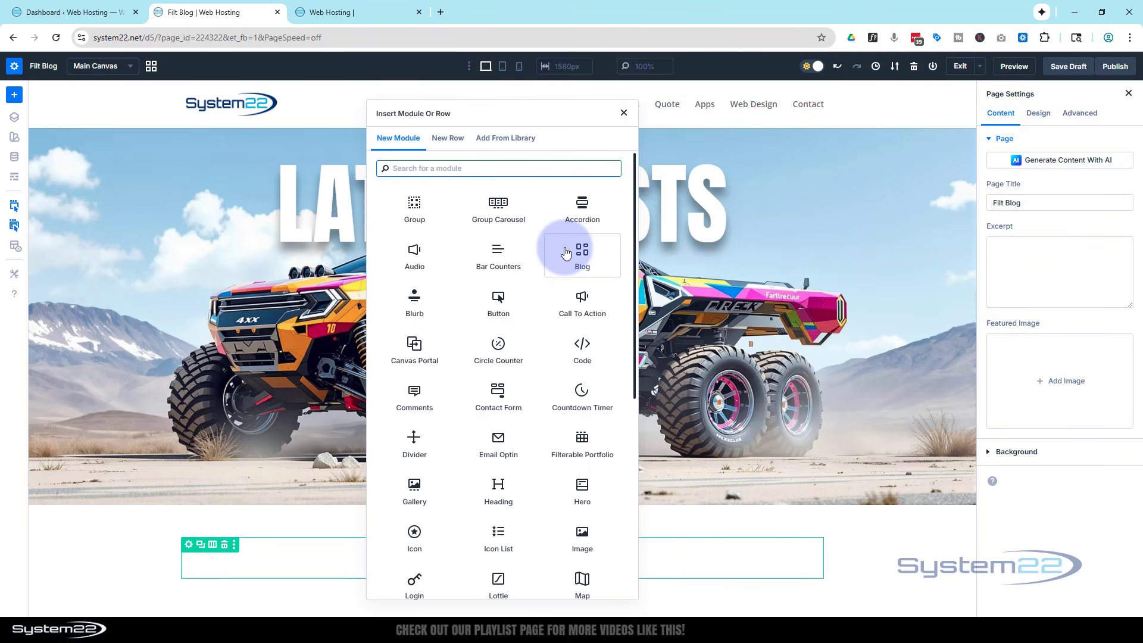
{"action": "scroll", "coordinate": [533, 269], "scroll_direction": "down", "scroll_amount": 5}
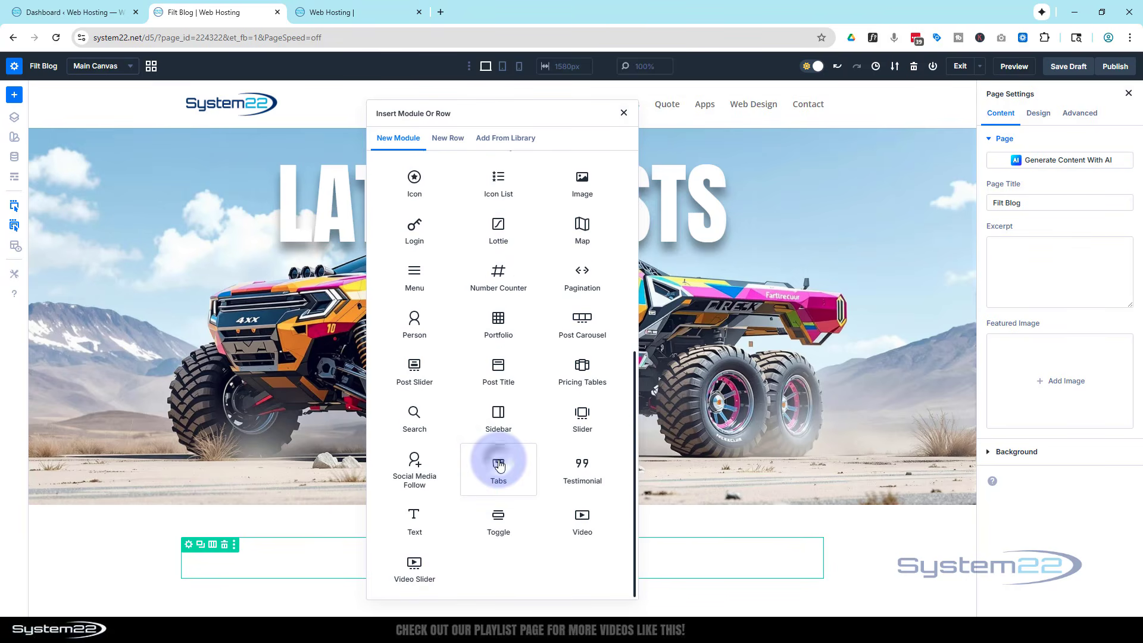
{"action": "left_click", "coordinate": [499, 466]}
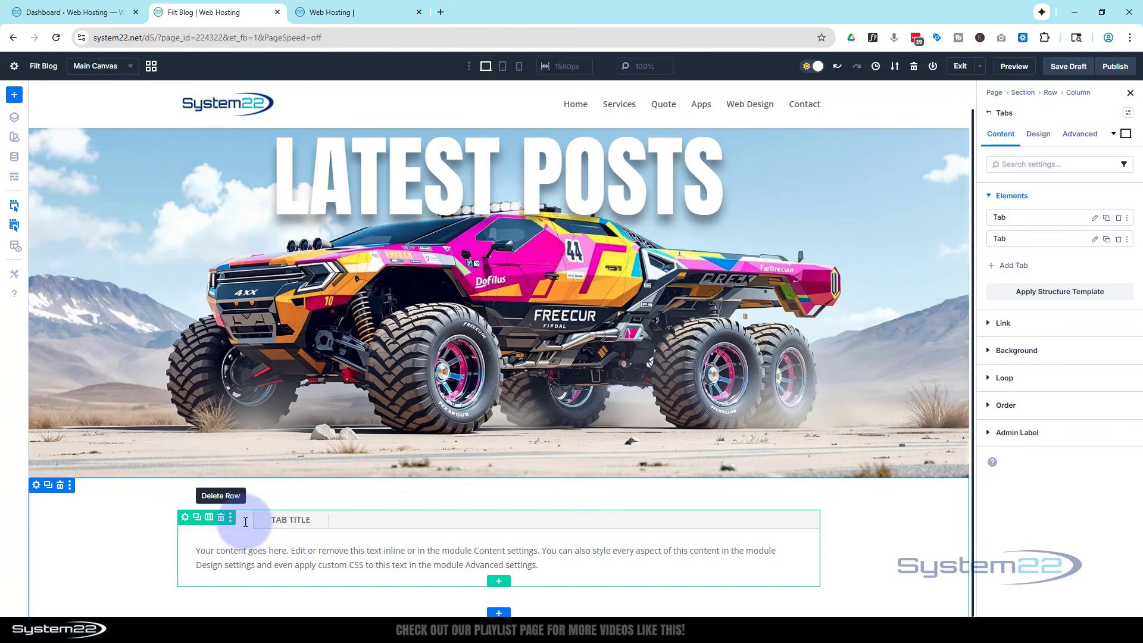
{"action": "left_click", "coordinate": [1121, 241]}
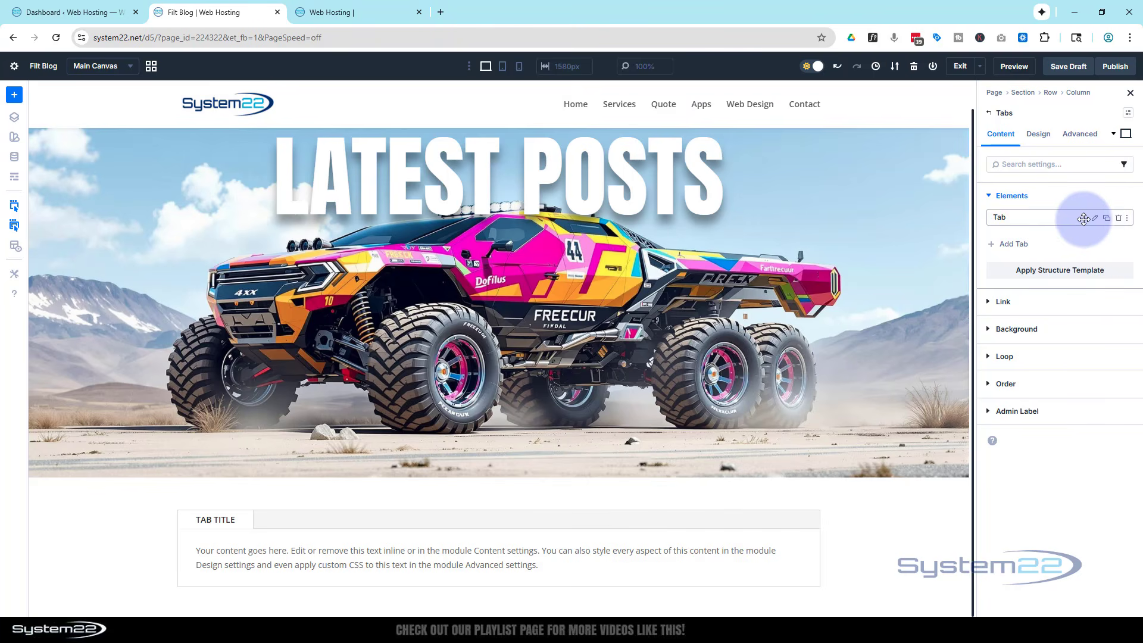
Step: Add a Blog module as a nested element inside the remaining tab
{"action": "left_click", "coordinate": [1096, 219]}
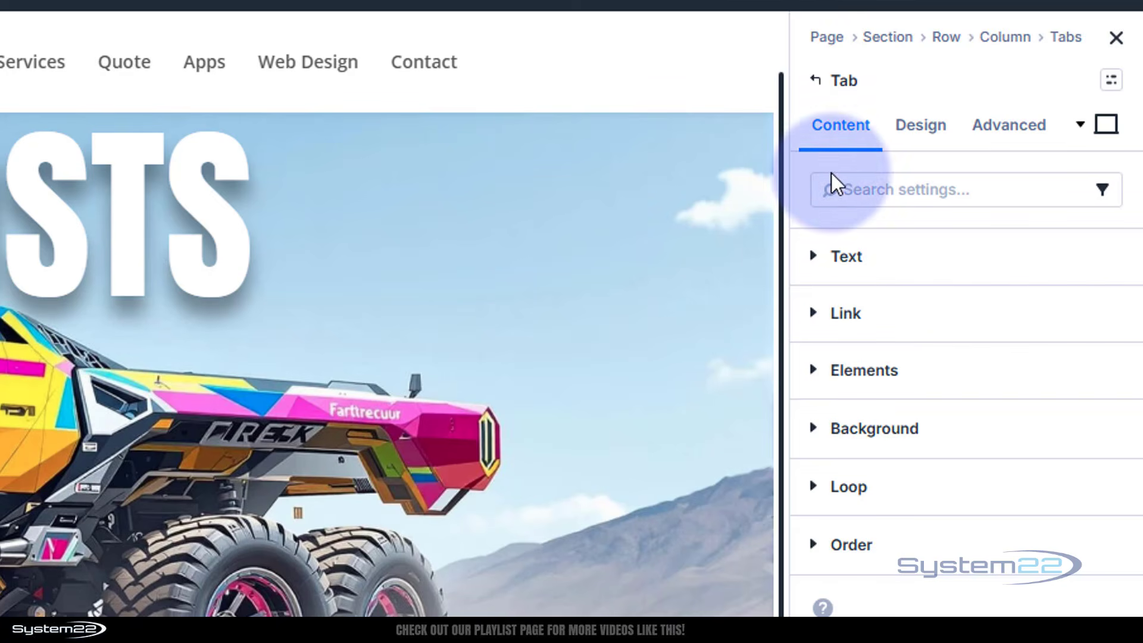
{"action": "left_click", "coordinate": [812, 378]}
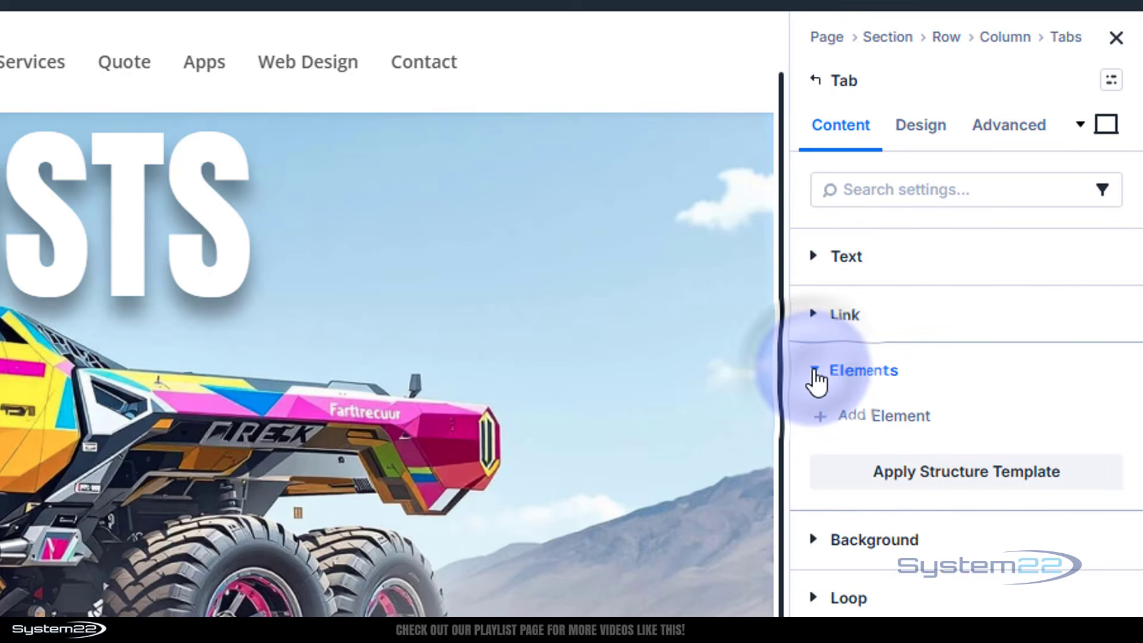
{"action": "left_click", "coordinate": [882, 424]}
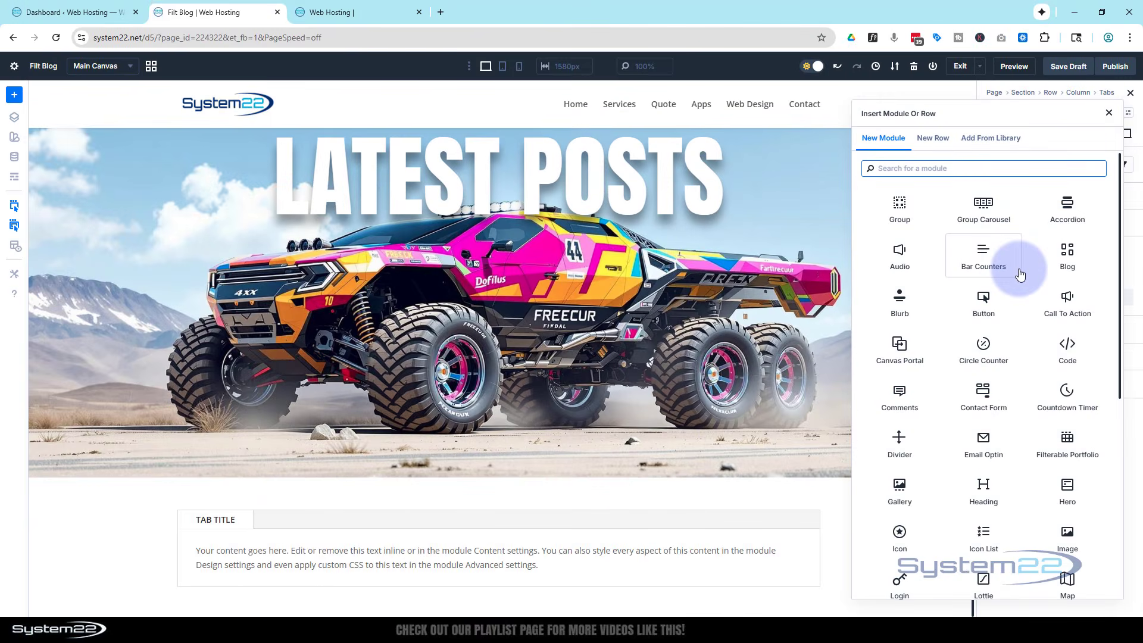
{"action": "left_click", "coordinate": [1066, 260]}
Step: Limit the nested Blog module's included categories to Supercars
{"action": "scroll", "coordinate": [876, 277], "scroll_direction": "down", "scroll_amount": 5}
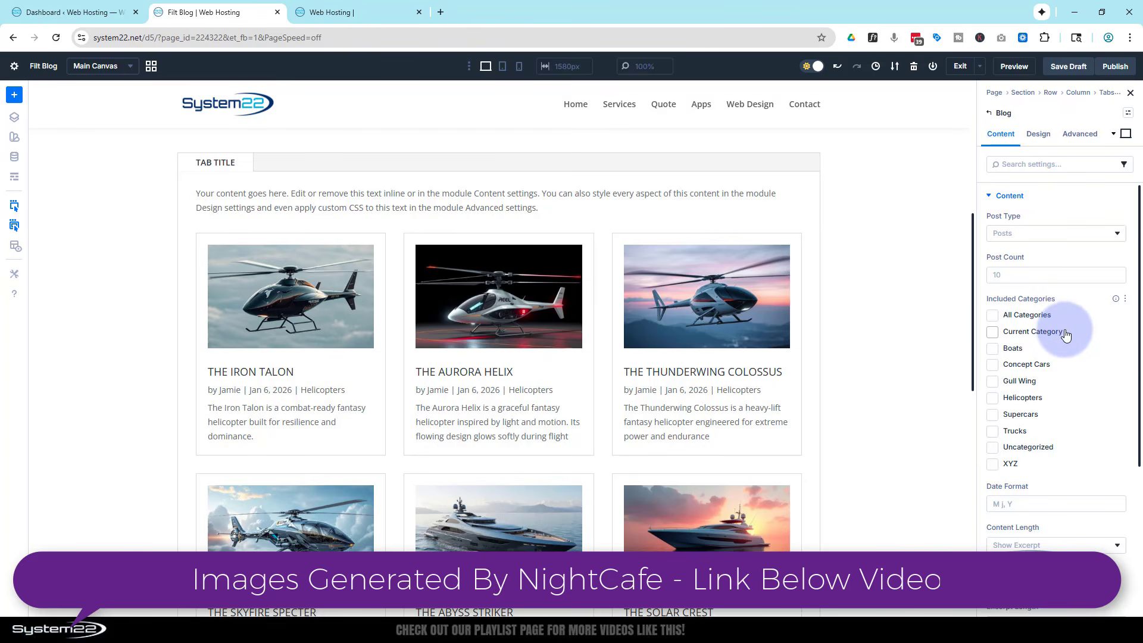
{"action": "left_click", "coordinate": [994, 414]}
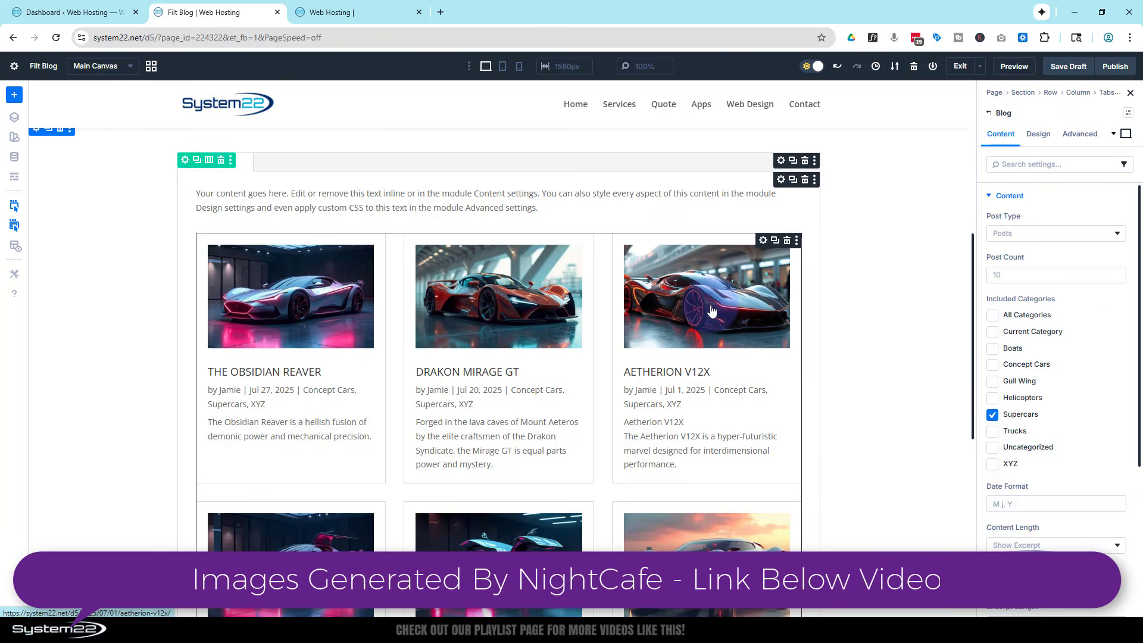
{"action": "left_click", "coordinate": [704, 424]}
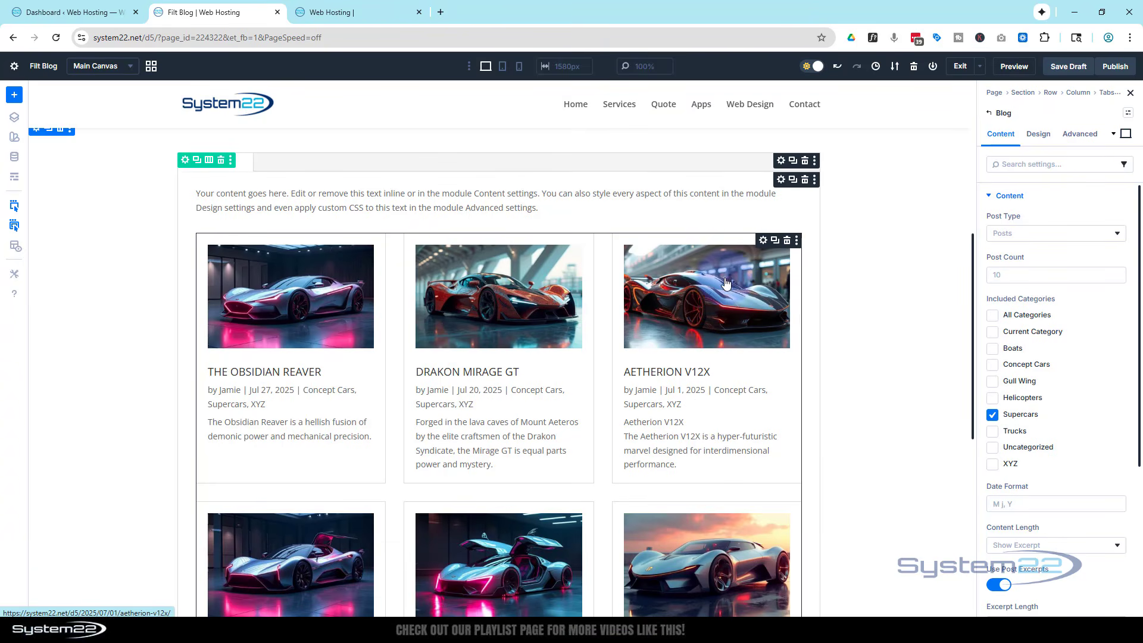
Step: Review the categories in the WordPress posts list, inspect The Iron Talon post in the Divi builder, and return to the list
{"action": "left_click", "coordinate": [80, 14]}
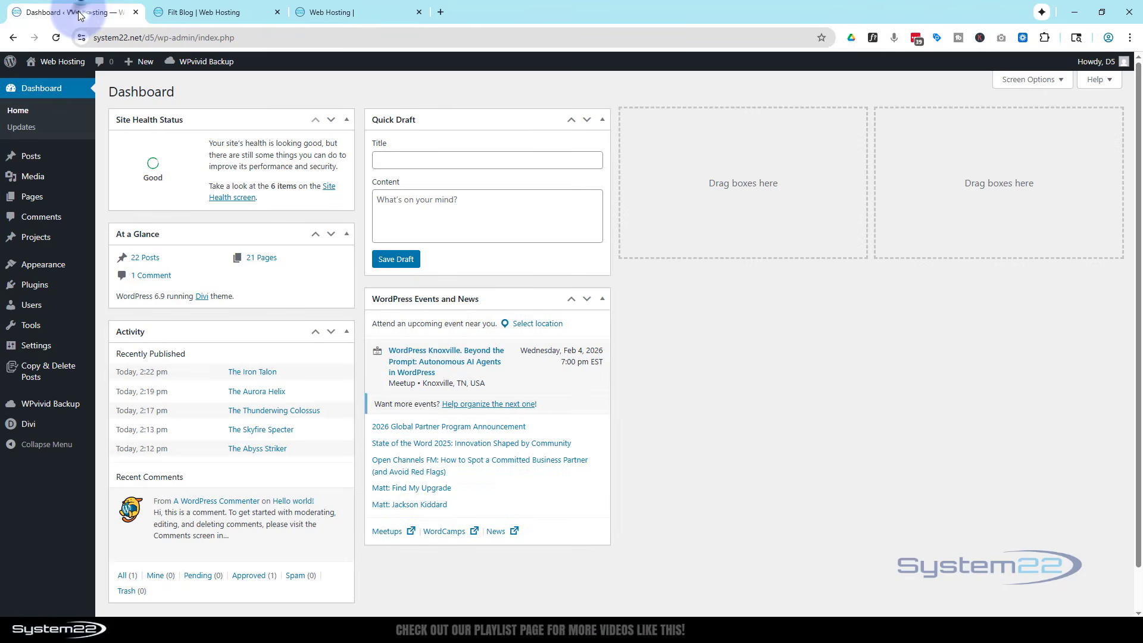
{"action": "left_click", "coordinate": [32, 160]}
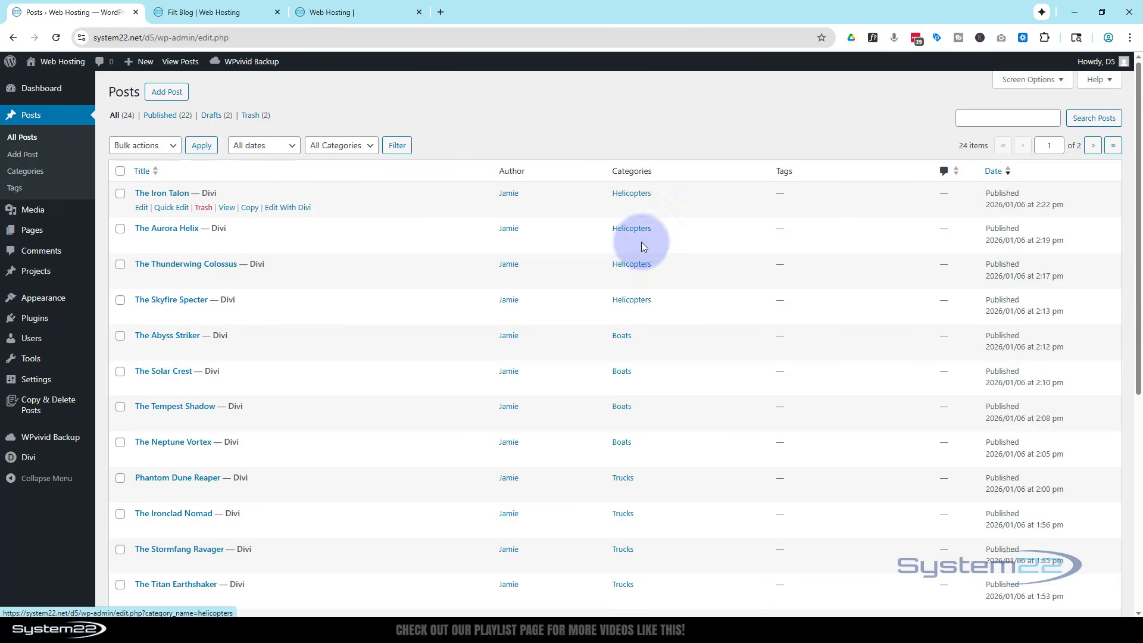
{"action": "scroll", "coordinate": [651, 410], "scroll_direction": "down", "scroll_amount": 4}
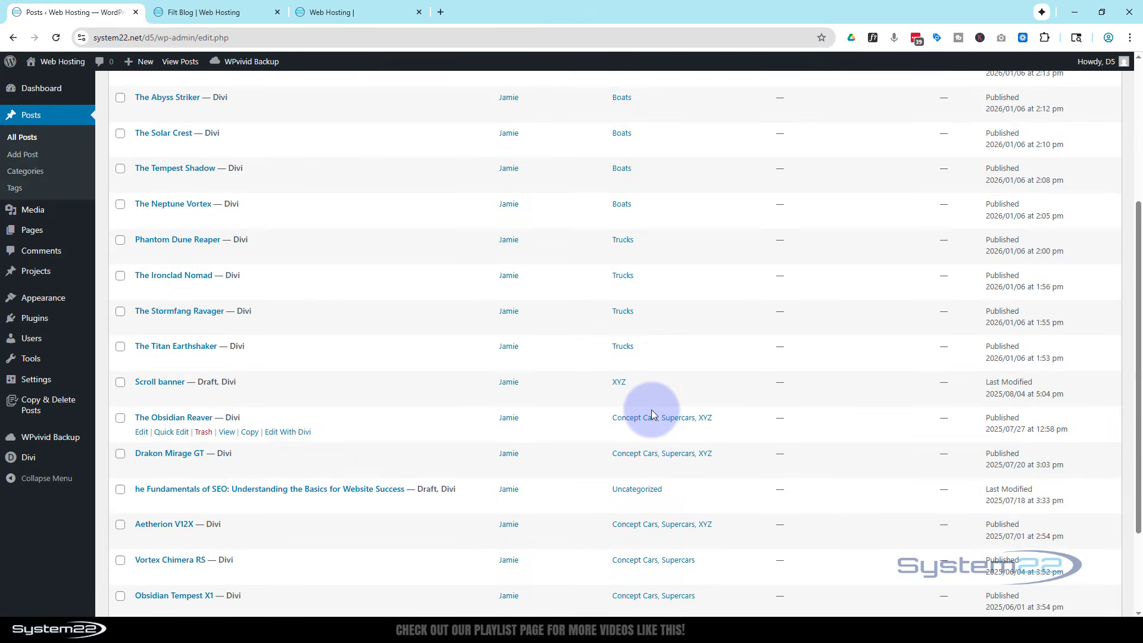
{"action": "scroll", "coordinate": [654, 410], "scroll_direction": "down", "scroll_amount": 2}
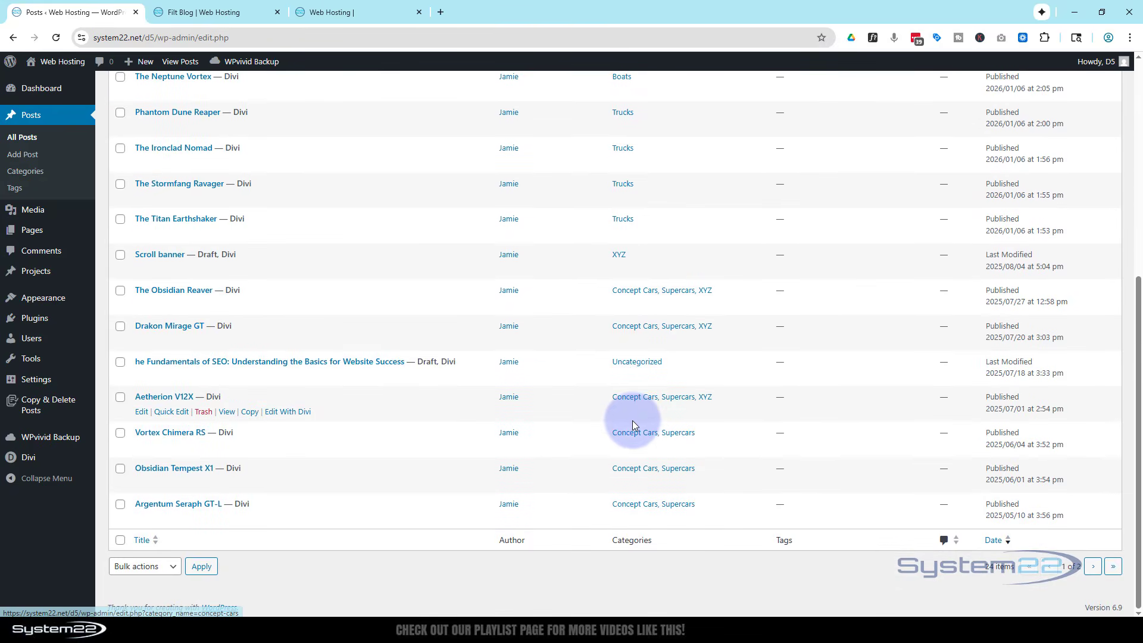
{"action": "scroll", "coordinate": [633, 420], "scroll_direction": "up", "scroll_amount": 3}
{"action": "scroll", "coordinate": [632, 423], "scroll_direction": "up", "scroll_amount": 3}
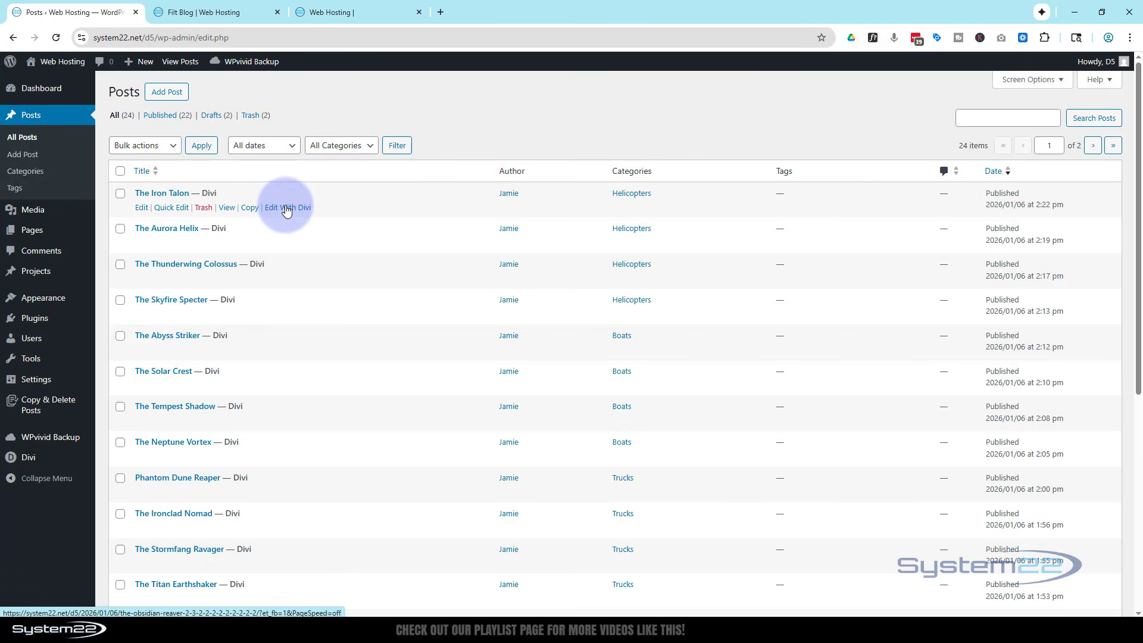
{"action": "left_click", "coordinate": [285, 208]}
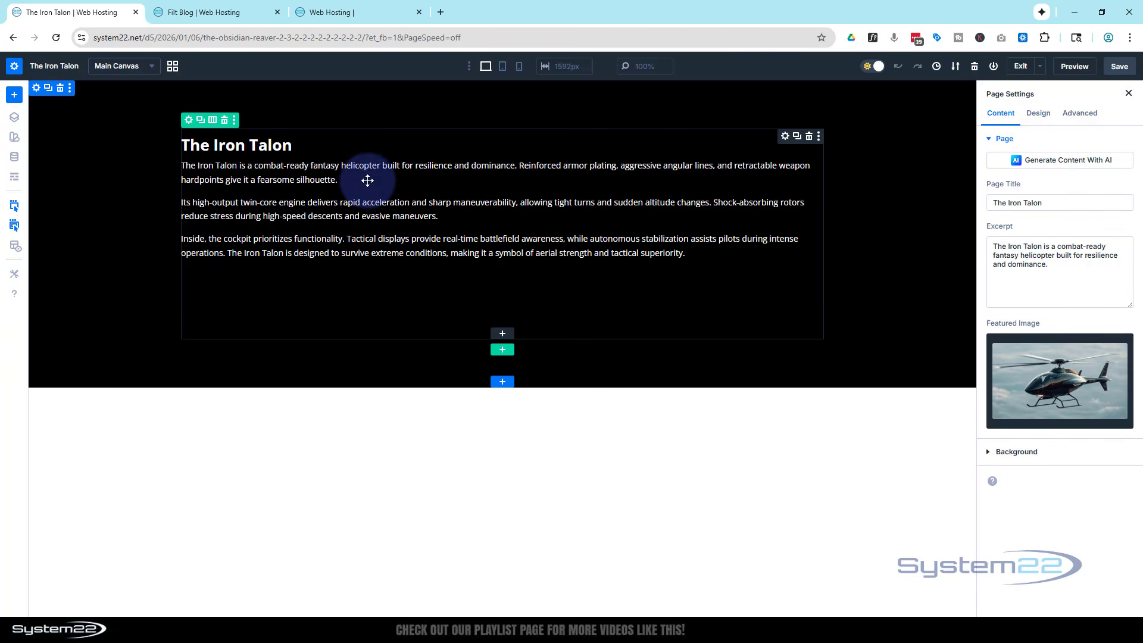
{"action": "left_click", "coordinate": [13, 38]}
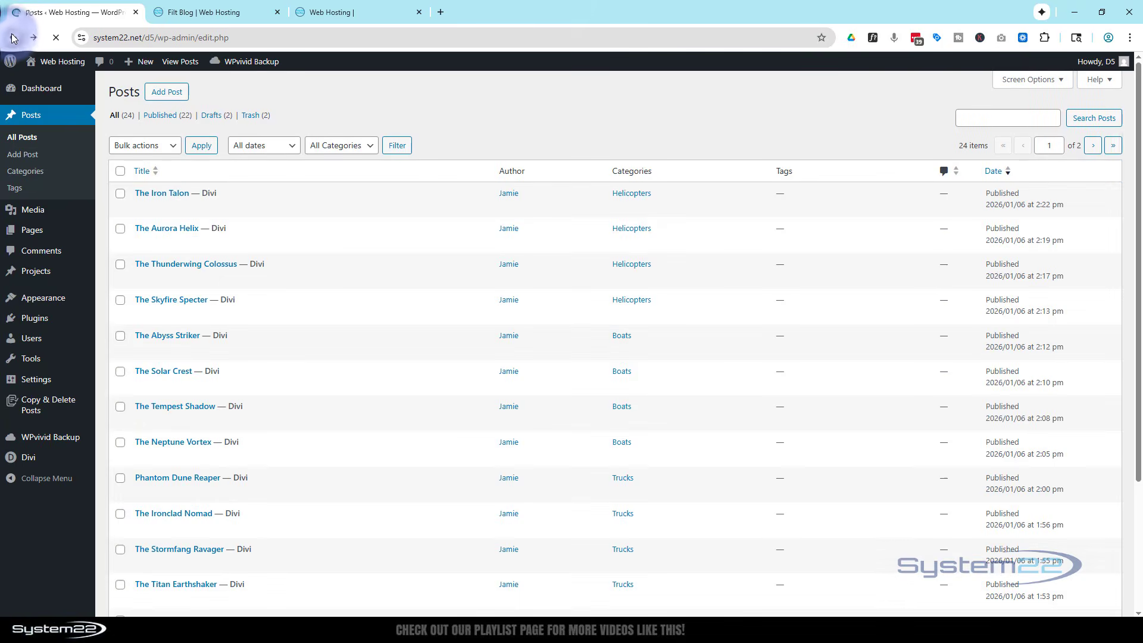
Step: Start a new post, inspect its featured image library and excerpt field, and return to the Filt Blog page in the Divi builder
{"action": "left_click", "coordinate": [170, 93]}
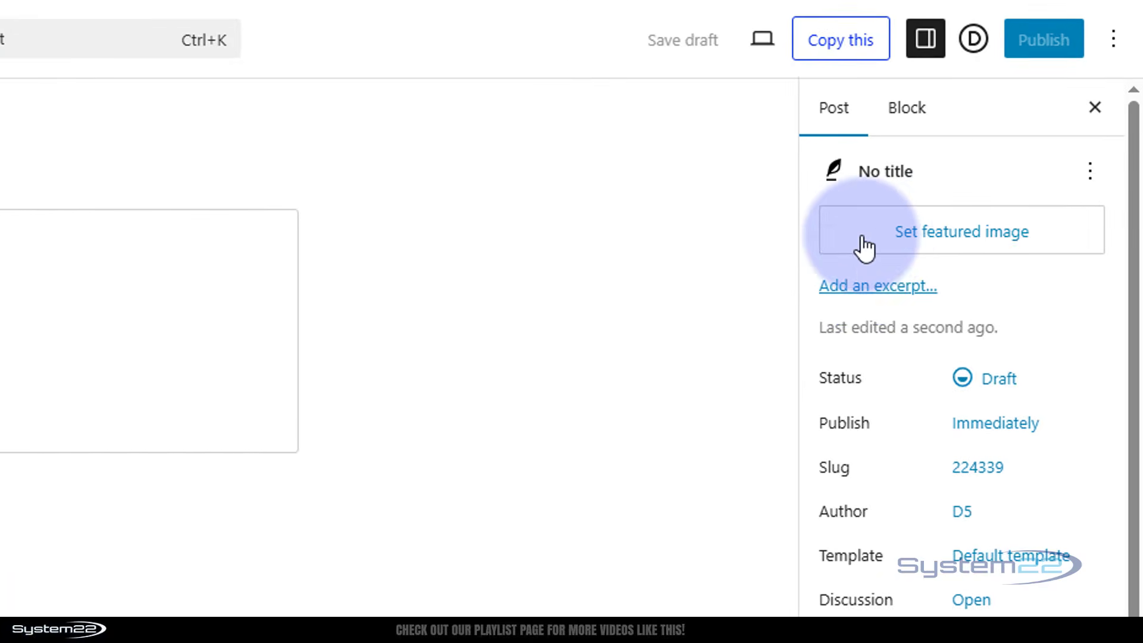
{"action": "left_click", "coordinate": [887, 243]}
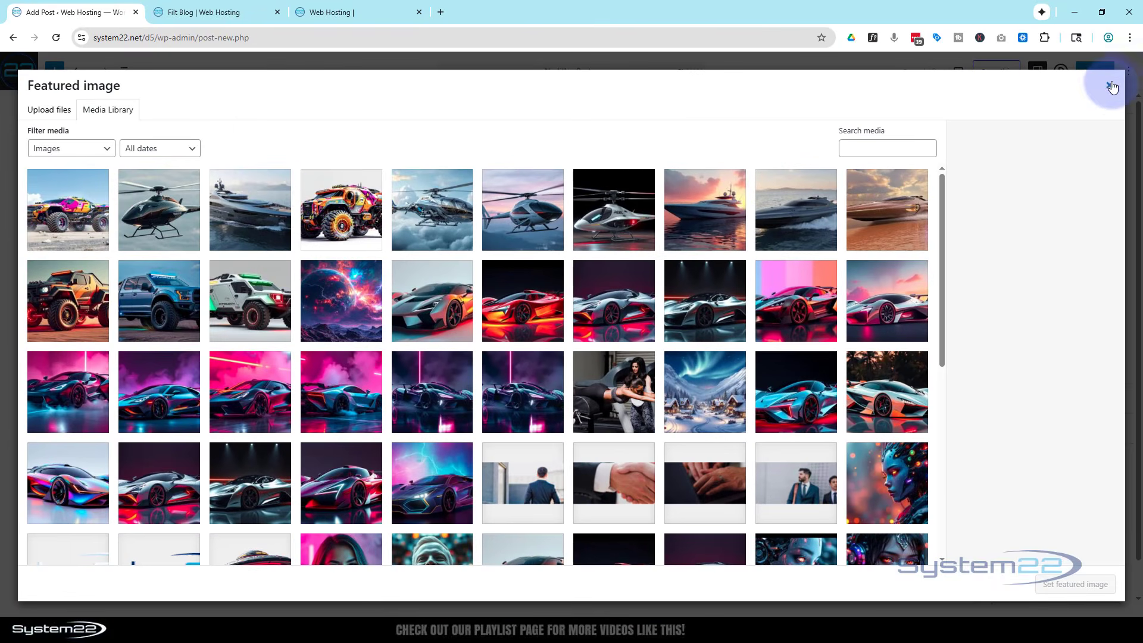
{"action": "left_click", "coordinate": [1110, 87]}
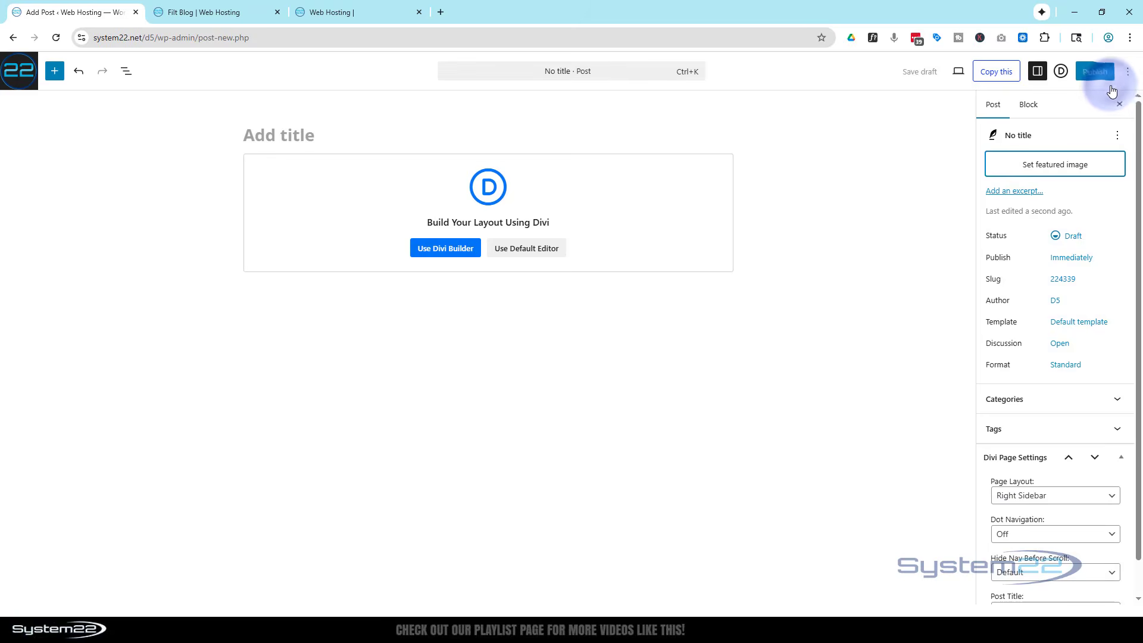
{"action": "left_click", "coordinate": [1022, 193]}
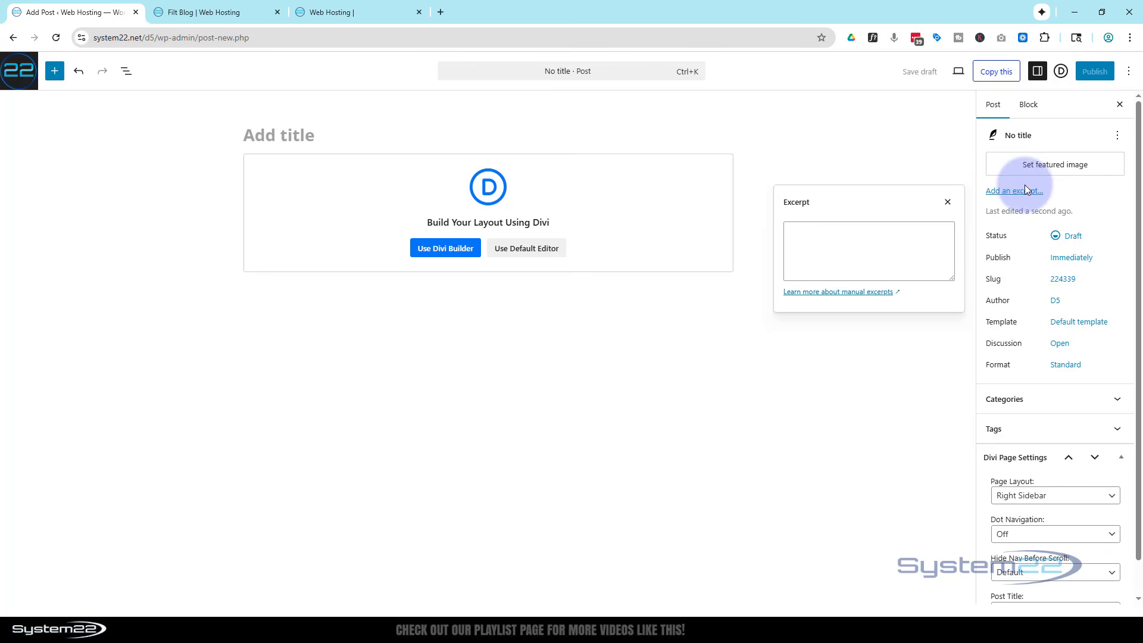
{"action": "left_click", "coordinate": [908, 248]}
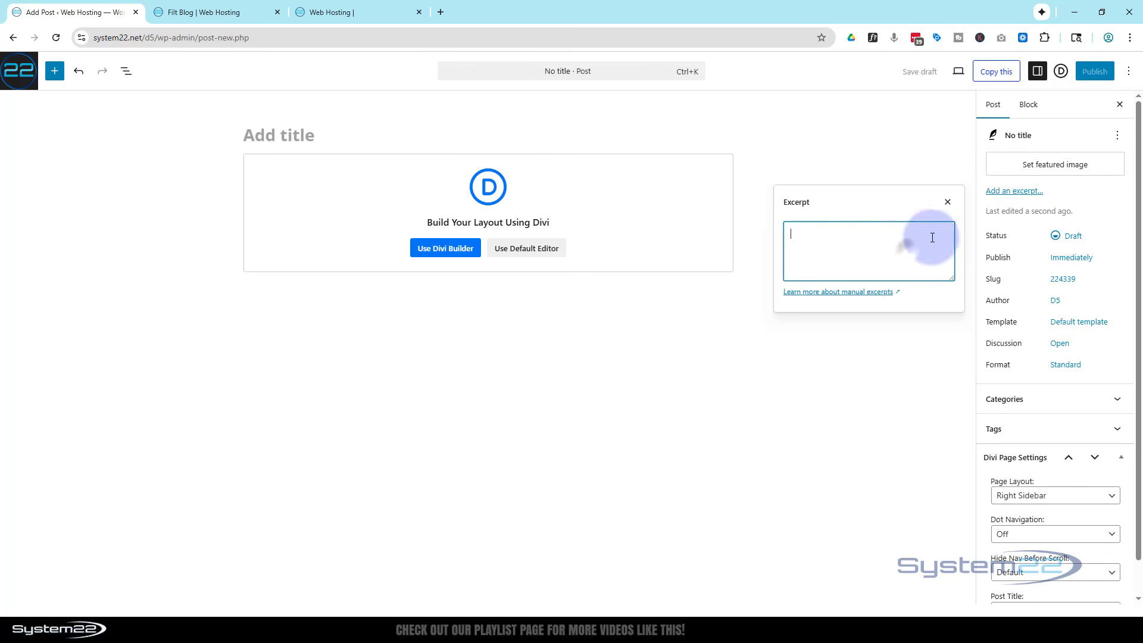
{"action": "left_click", "coordinate": [190, 12]}
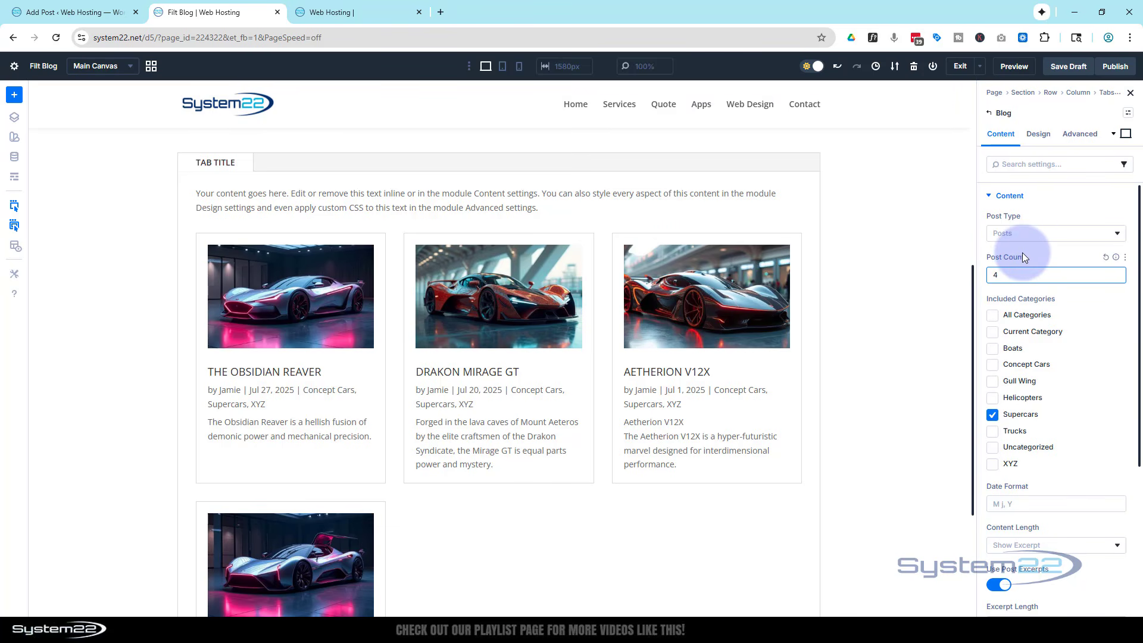
Step: Review the nested Blog module's display elements and try showing the Read More button, switching it off again
{"action": "scroll", "coordinate": [1023, 256], "scroll_direction": "down", "scroll_amount": 4}
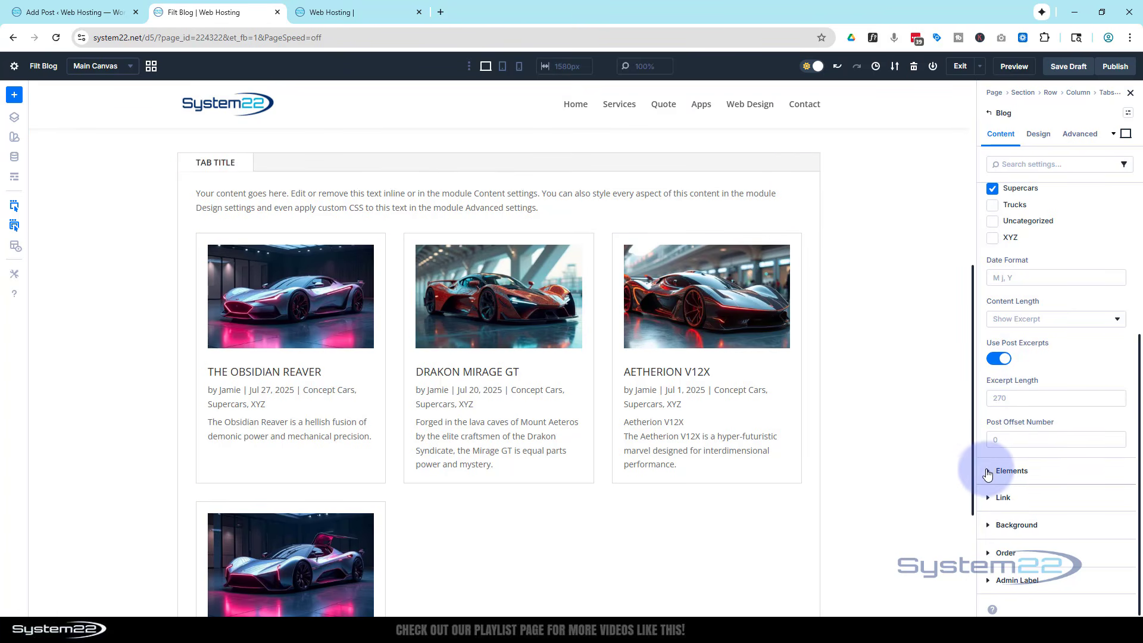
{"action": "left_click", "coordinate": [989, 471]}
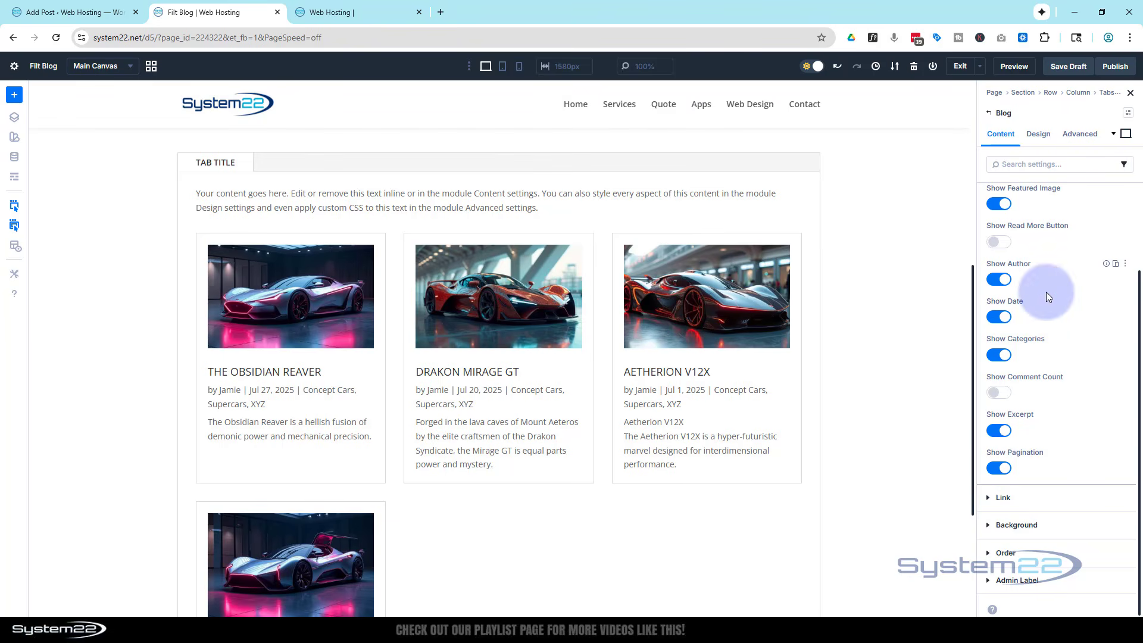
{"action": "scroll", "coordinate": [1048, 290], "scroll_direction": "up", "scroll_amount": 2}
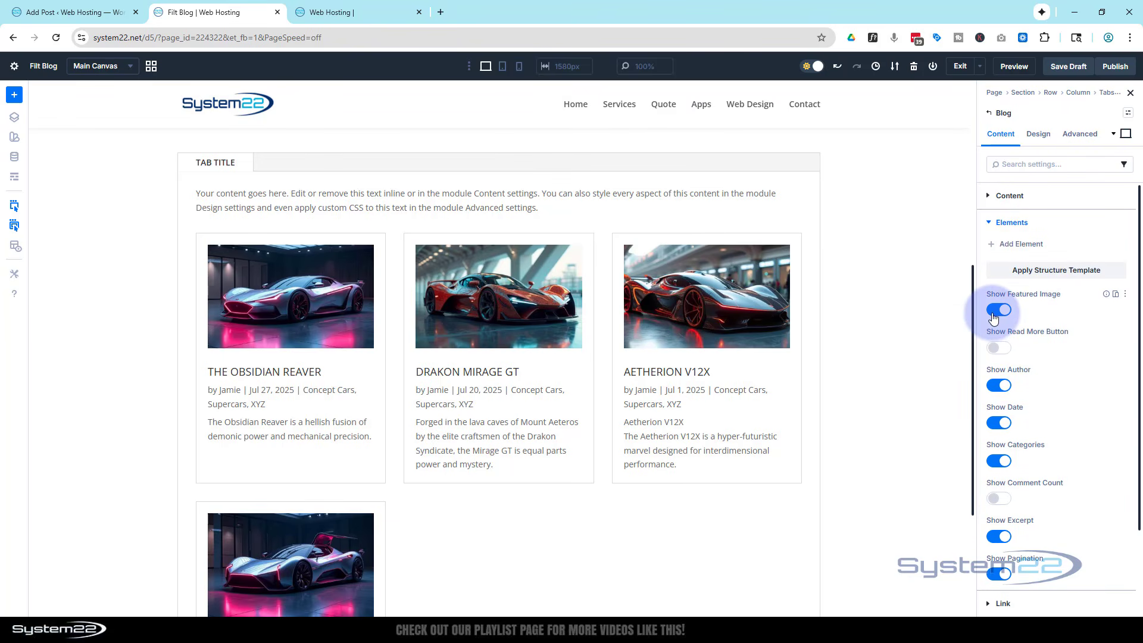
{"action": "left_click", "coordinate": [1003, 354]}
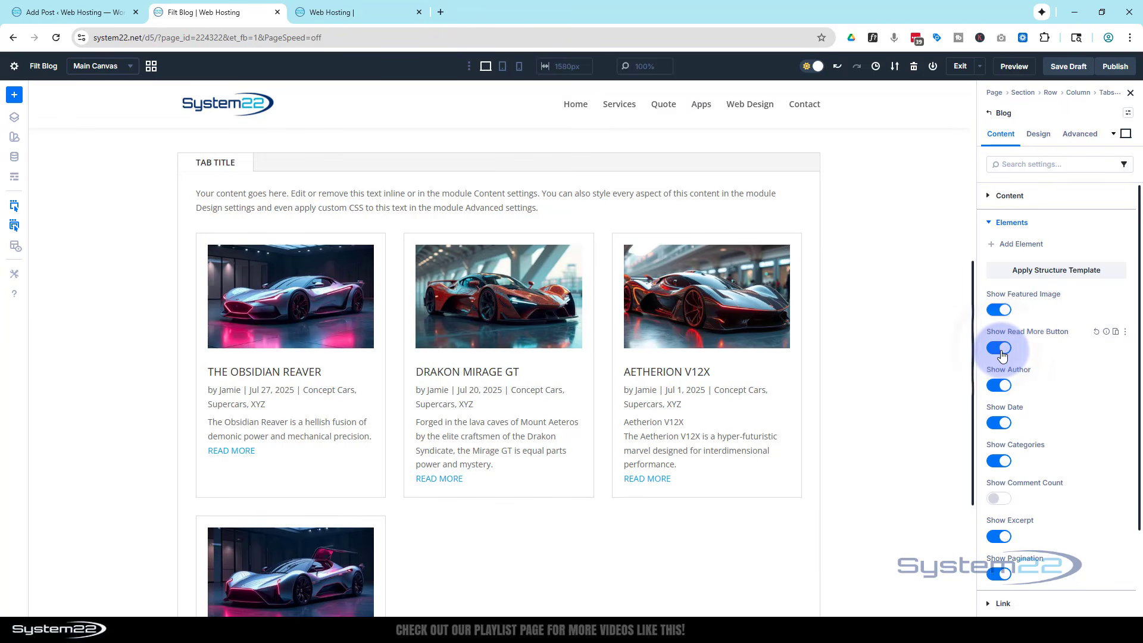
{"action": "left_click", "coordinate": [1002, 350]}
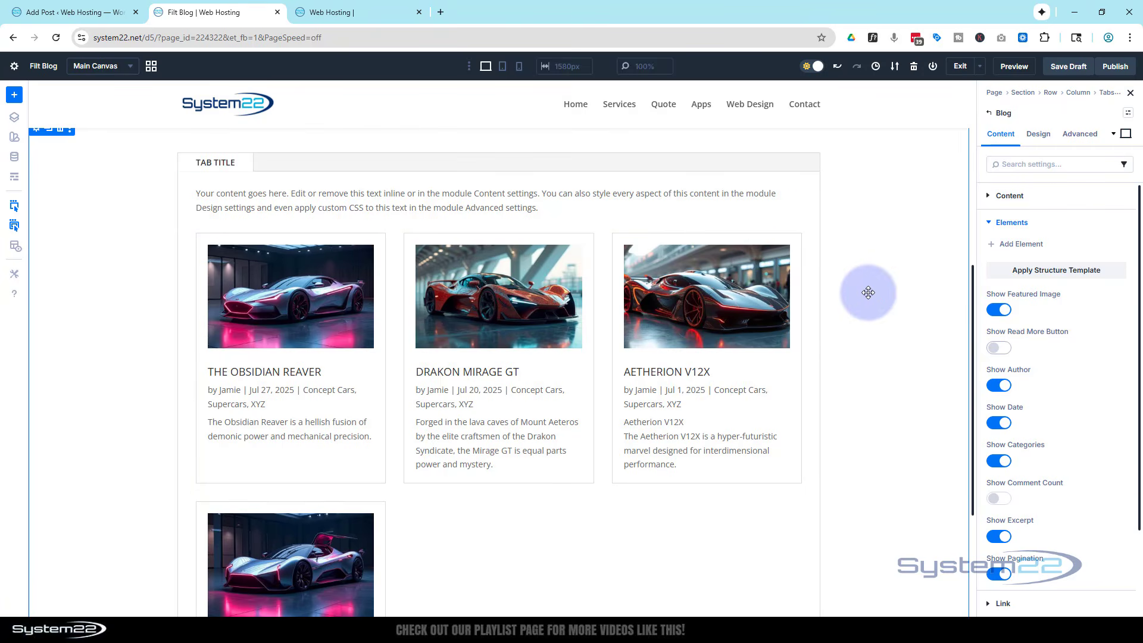
Step: Set the nested Blog module's grid layout to 2 columns
{"action": "left_click", "coordinate": [1040, 134]}
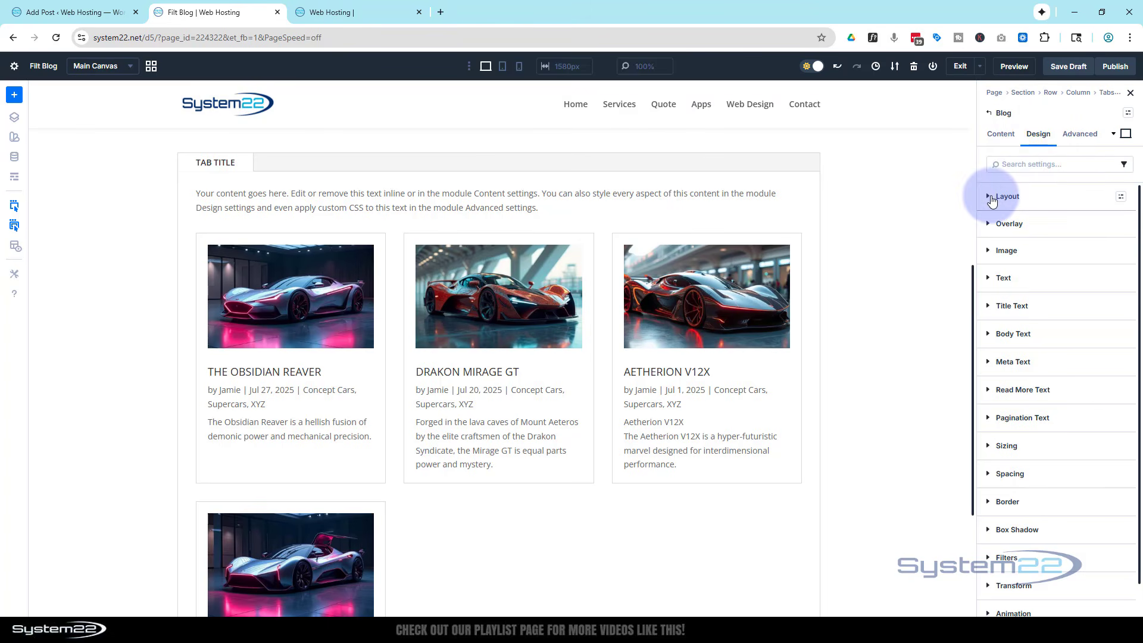
{"action": "left_click", "coordinate": [990, 197]}
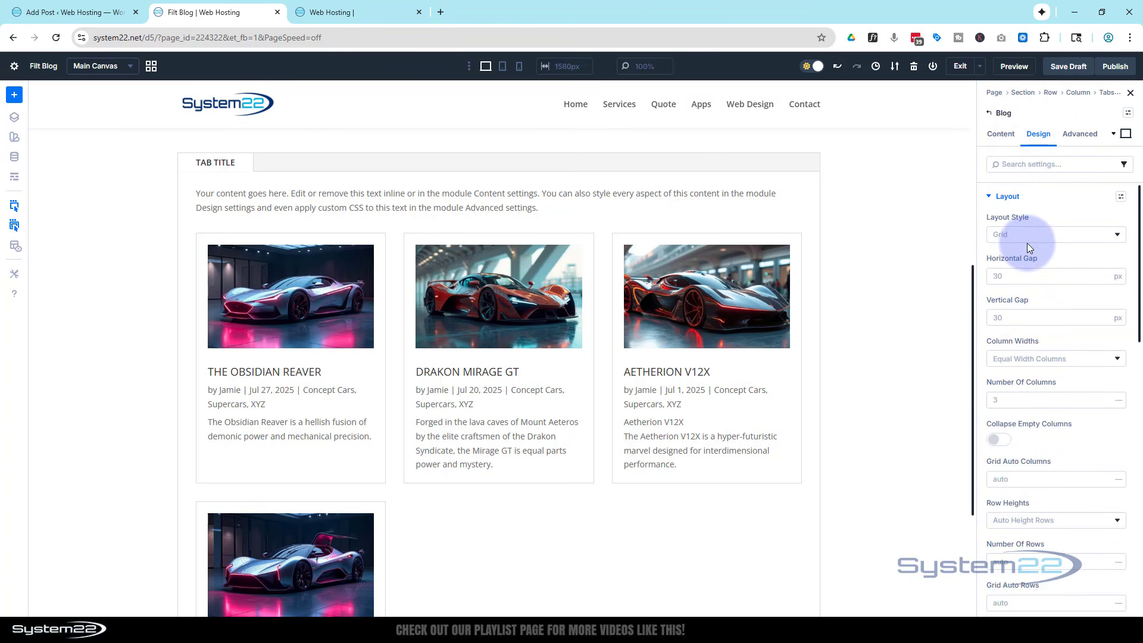
{"action": "left_click", "coordinate": [1105, 404]}
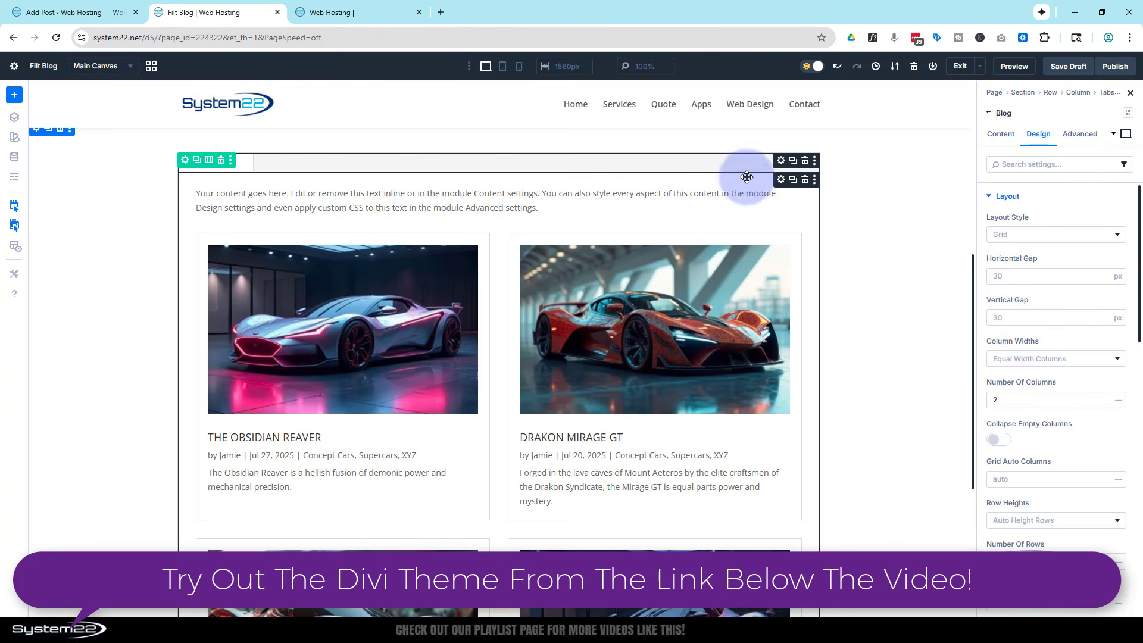
Step: Delete the placeholder body text from the single tab of the Tabs module
{"action": "left_click", "coordinate": [781, 162]}
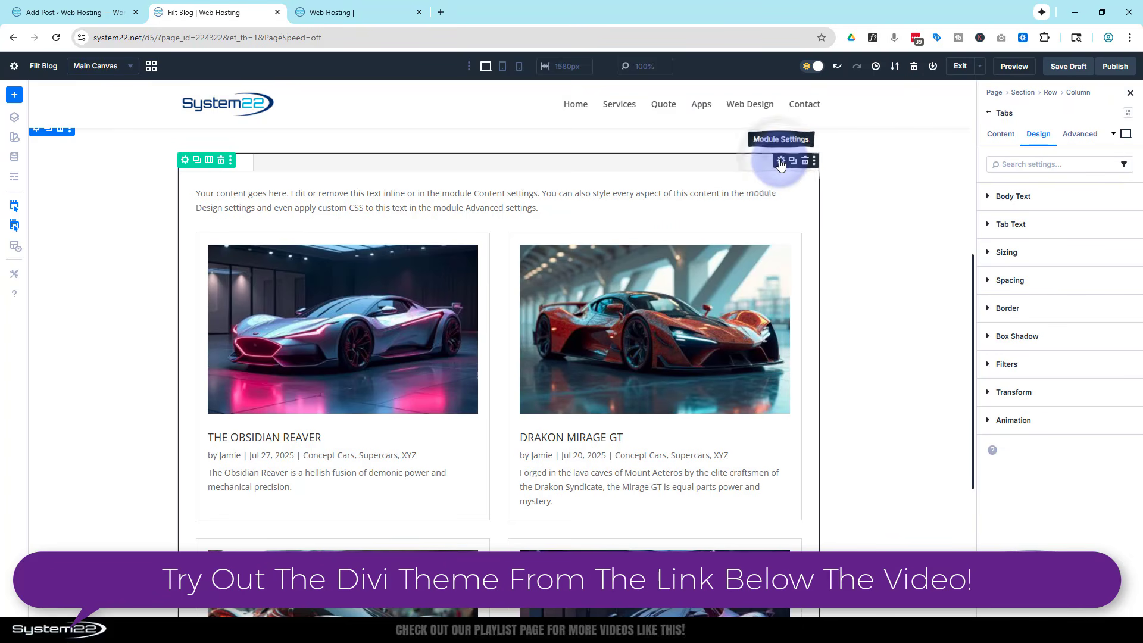
{"action": "left_click", "coordinate": [994, 134]}
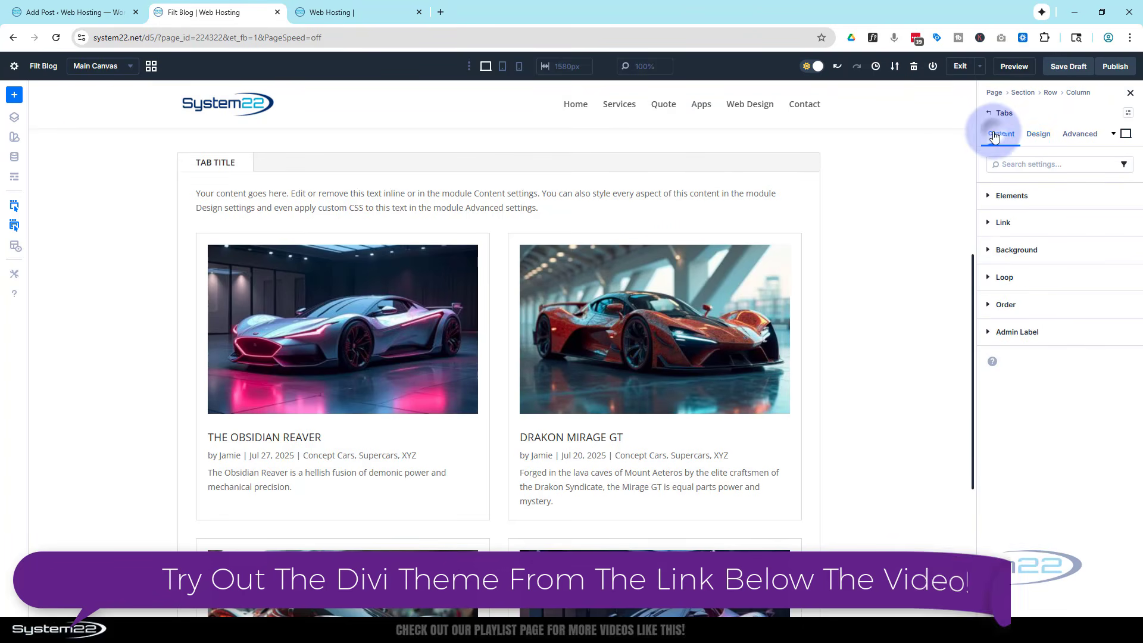
{"action": "left_click", "coordinate": [990, 197]}
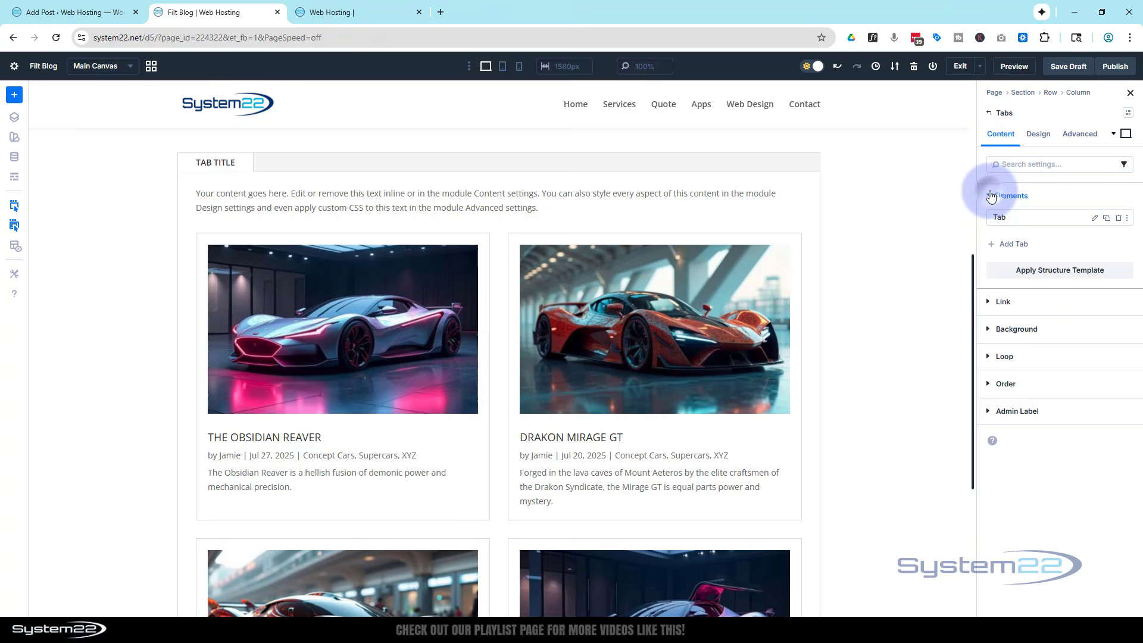
{"action": "left_click", "coordinate": [1094, 218]}
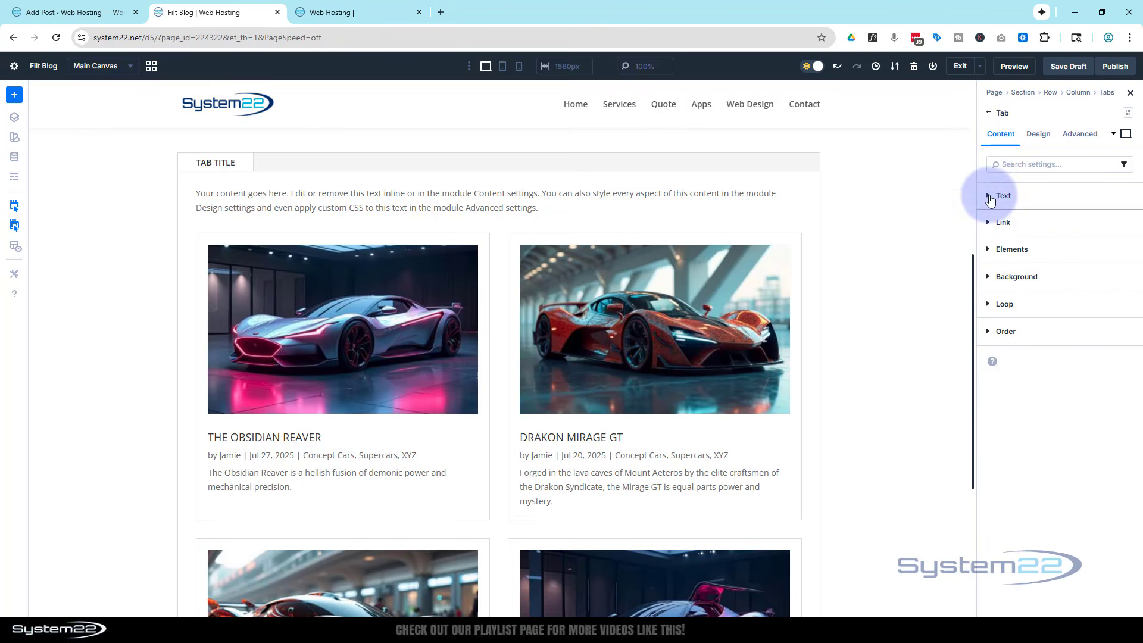
{"action": "left_click", "coordinate": [995, 195]}
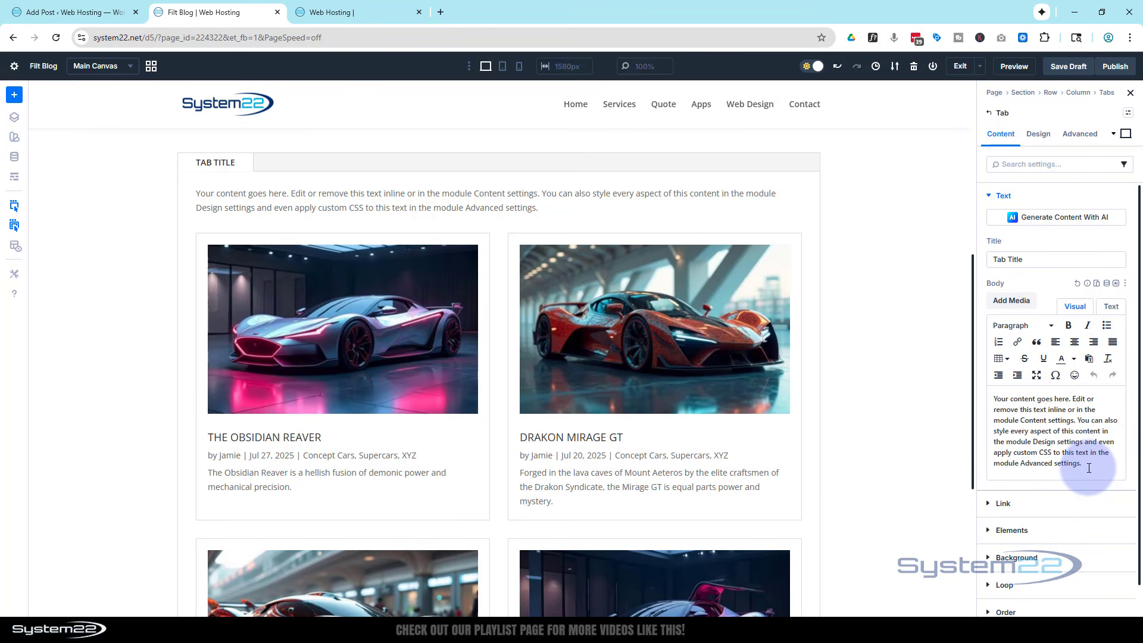
{"action": "left_click_drag", "start_coordinate": [1082, 464], "coordinate": [993, 397]}
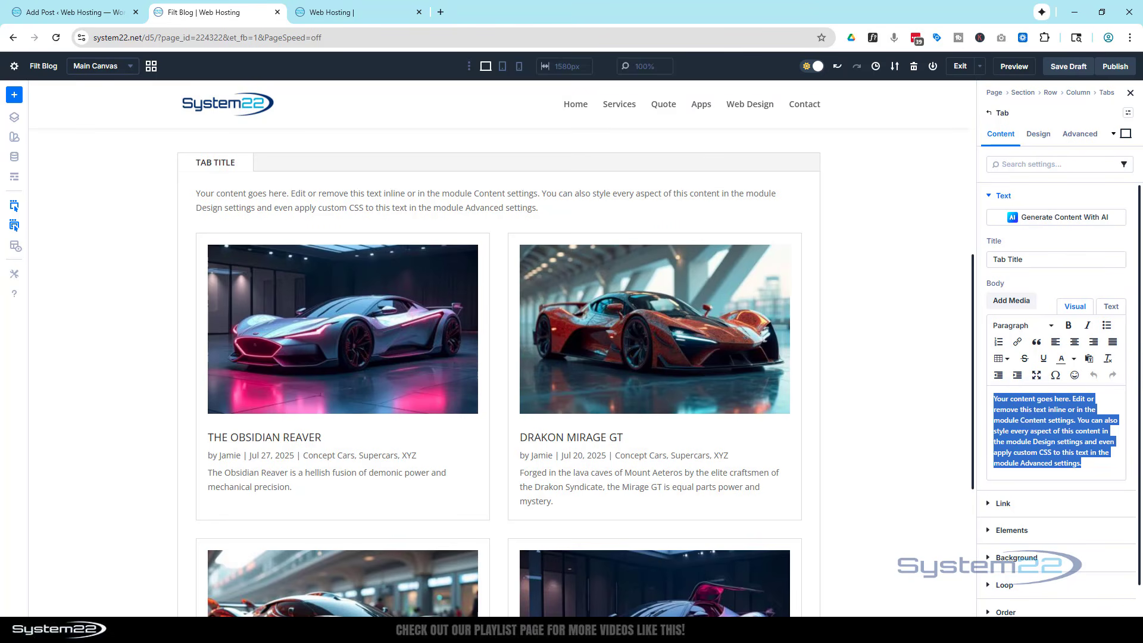
{"action": "key", "text": "BackSpace"}
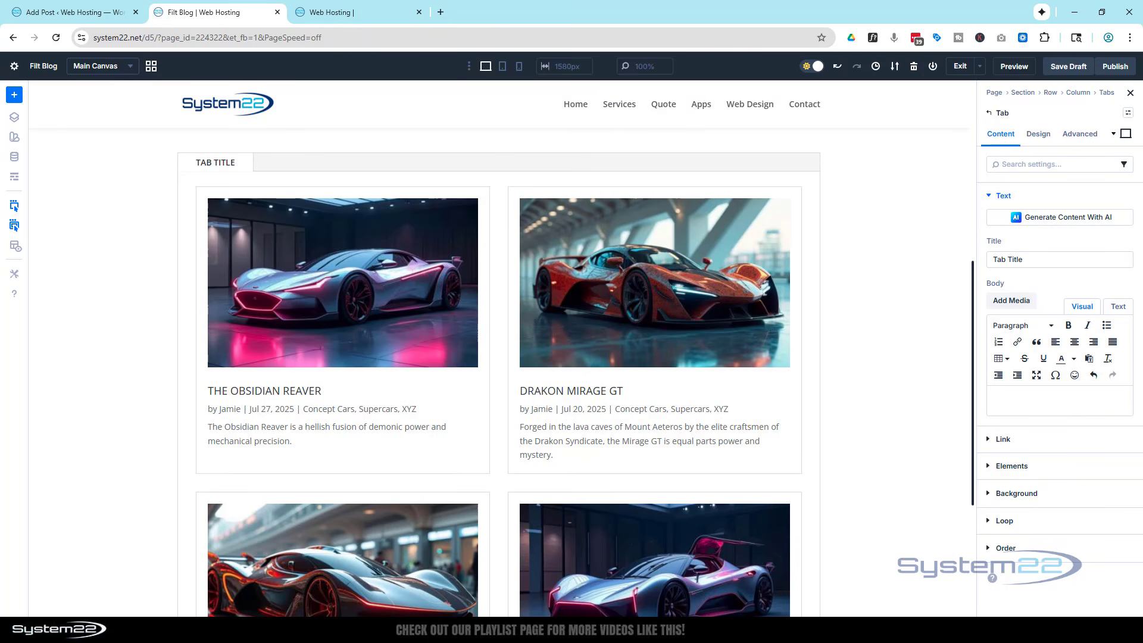
Step: Change the tab's title to Supercars
{"action": "left_click", "coordinate": [1030, 260]}
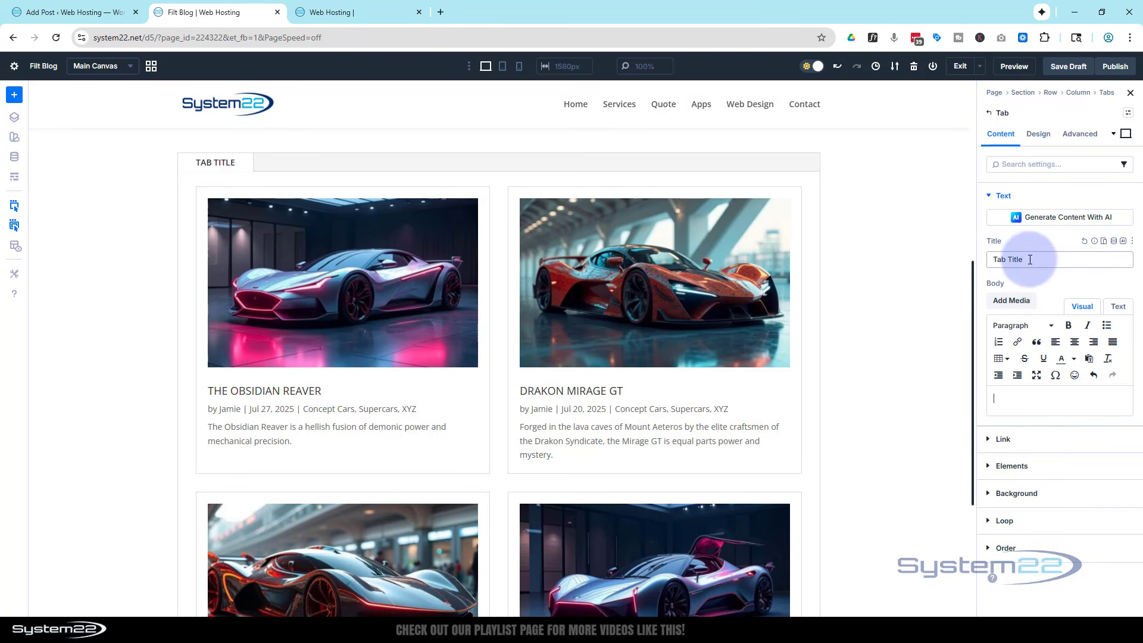
{"action": "left_click_drag", "start_coordinate": [1030, 260], "coordinate": [990, 259]}
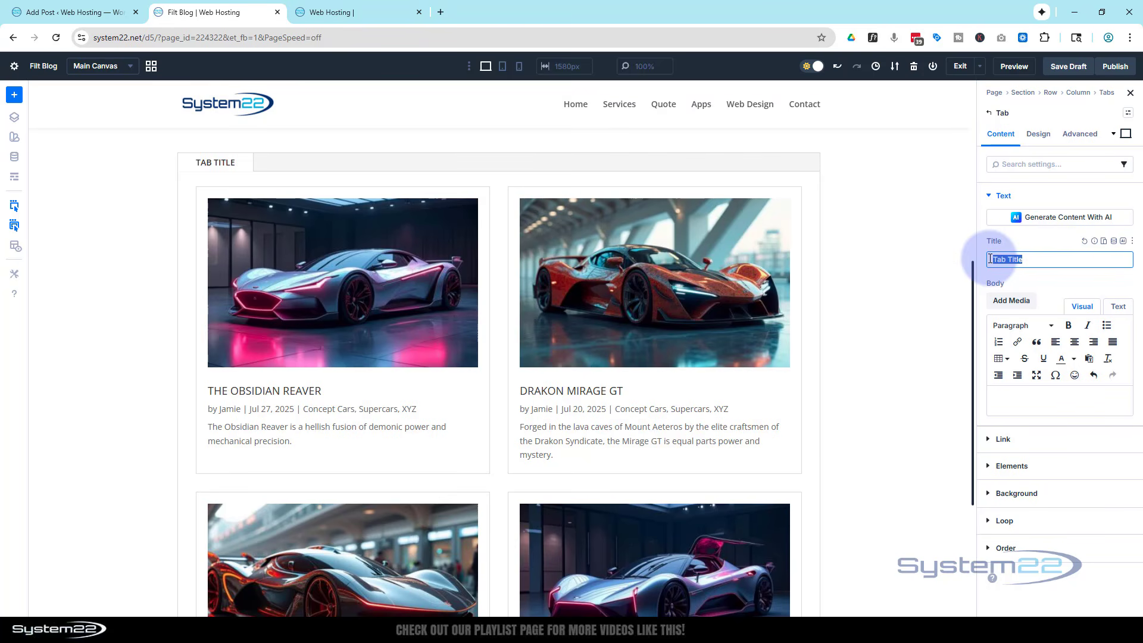
{"action": "type", "text": "Supercars"}
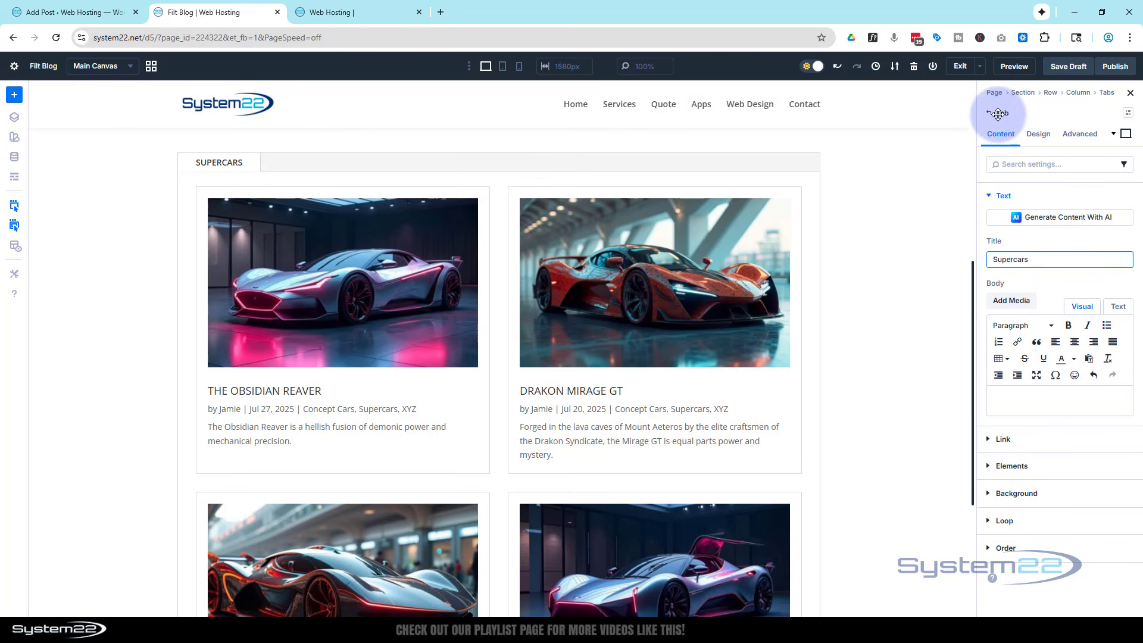
Step: Duplicate the Supercars tab three times within the Tabs module
{"action": "left_click", "coordinate": [1108, 95]}
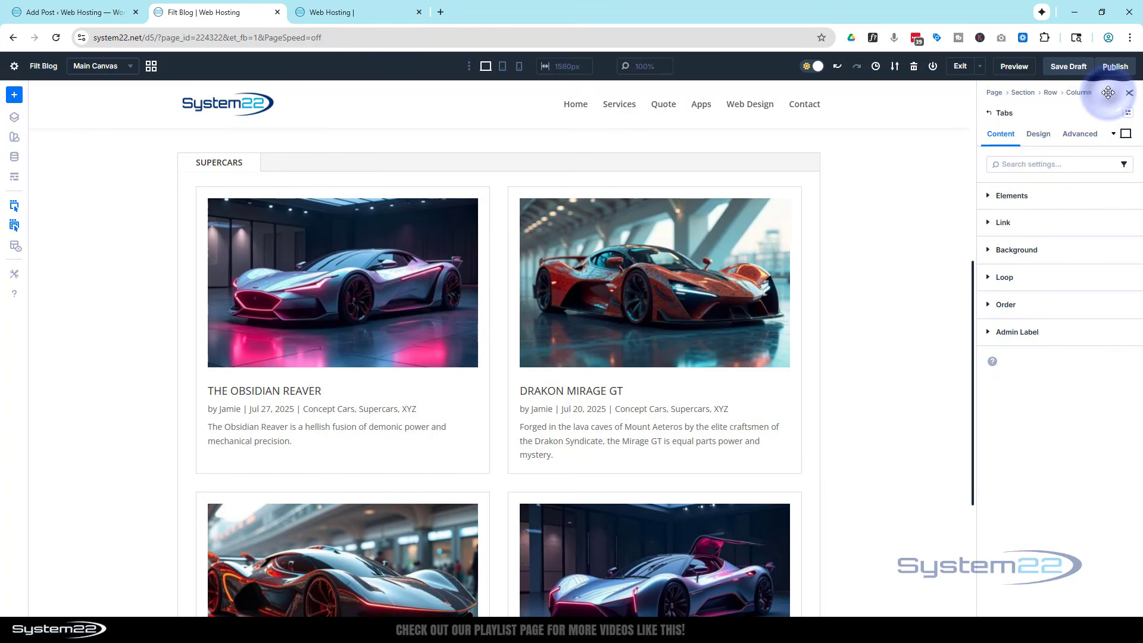
{"action": "left_click", "coordinate": [989, 196]}
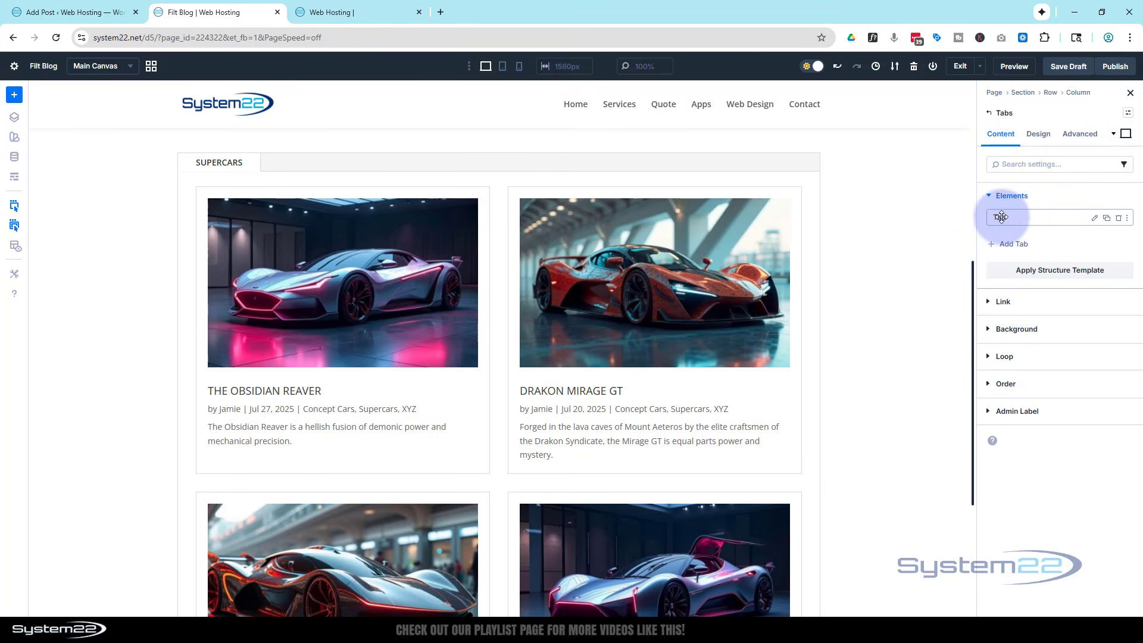
{"action": "left_click", "coordinate": [1107, 219]}
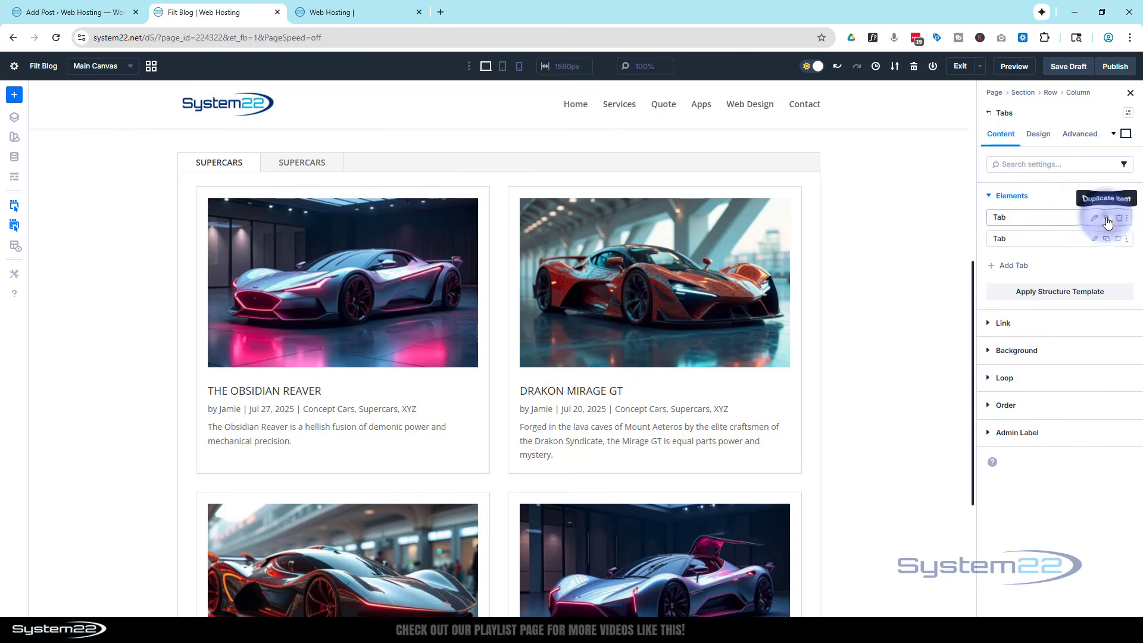
{"action": "left_click", "coordinate": [1107, 219]}
{"action": "left_click", "coordinate": [1107, 219]}
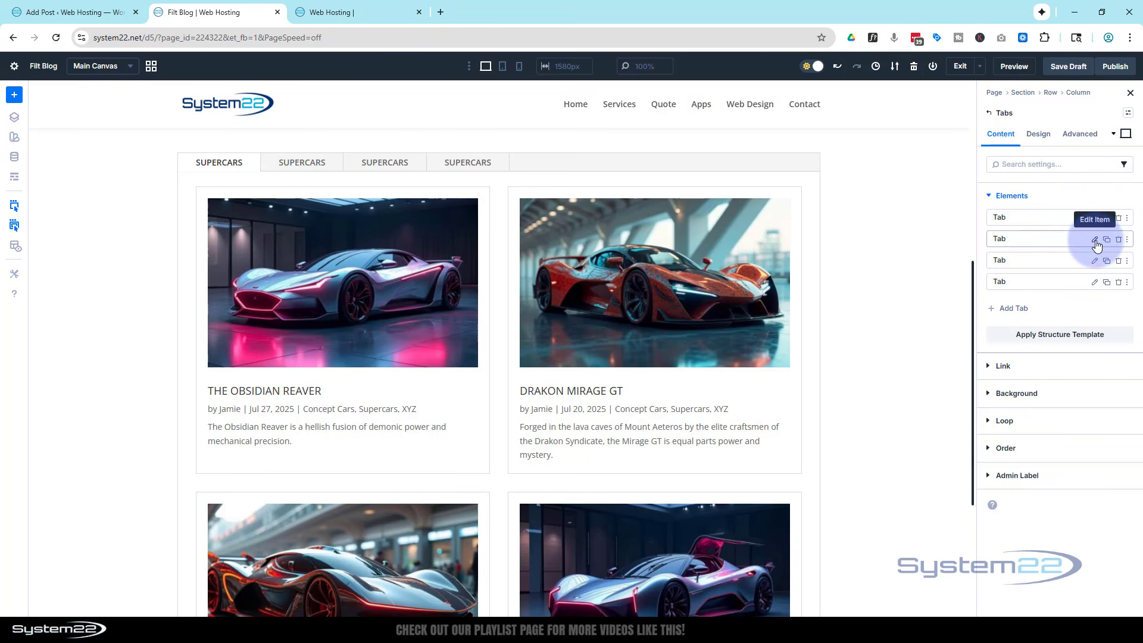
Step: Retitle the second tab of the Tabs module as Boats
{"action": "left_click", "coordinate": [1096, 240]}
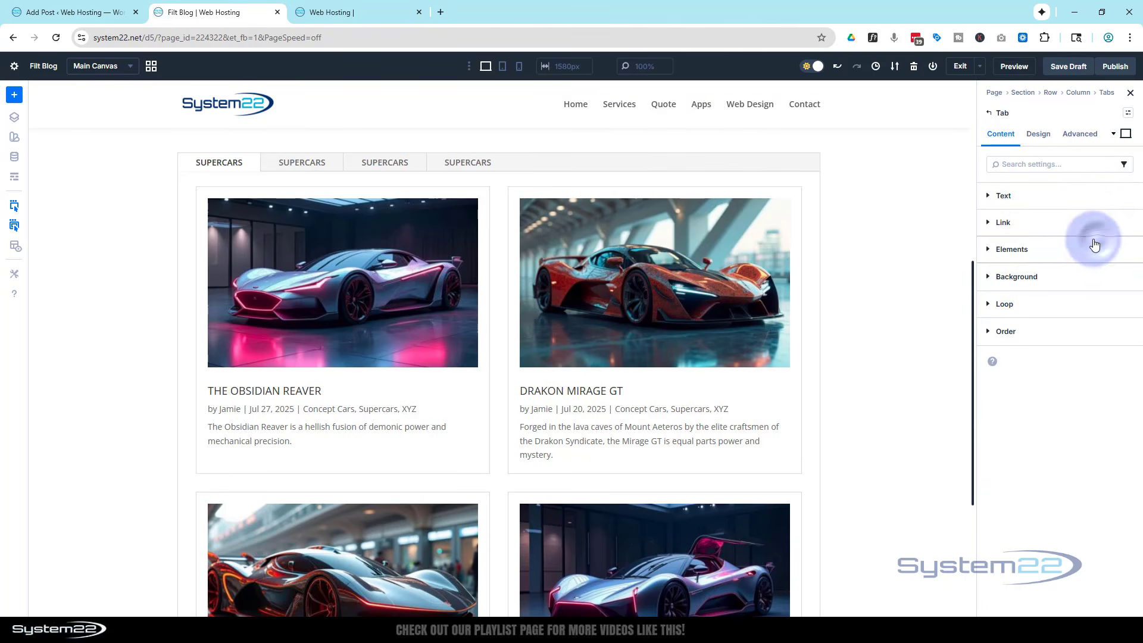
{"action": "left_click", "coordinate": [991, 197]}
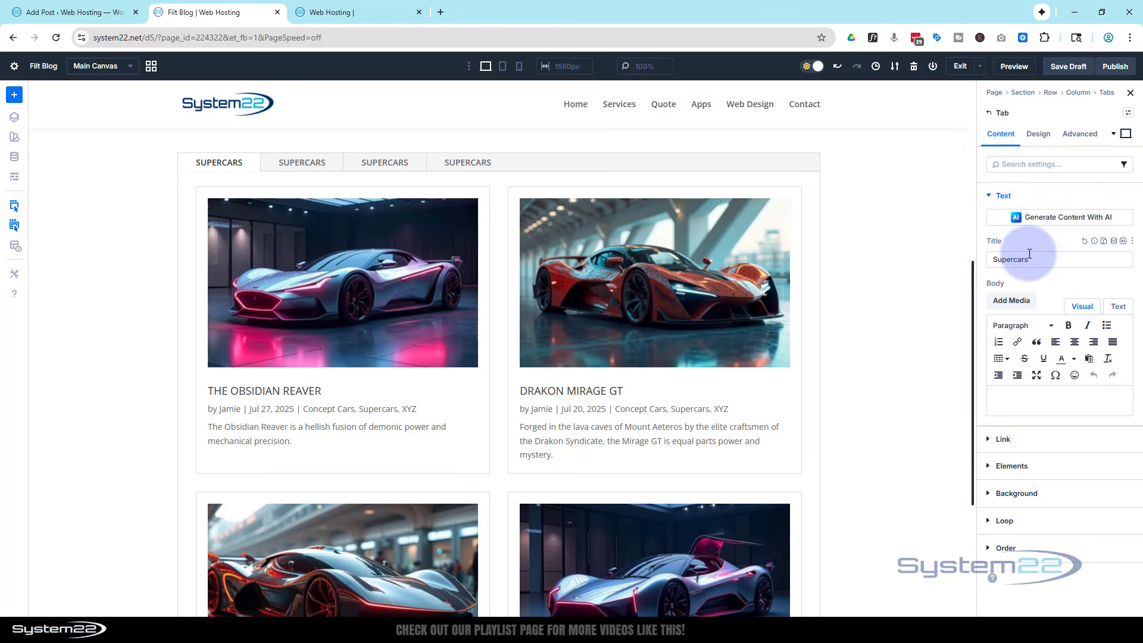
{"action": "left_click_drag", "start_coordinate": [1047, 260], "coordinate": [975, 255]}
{"action": "type", "text": "Boats"}
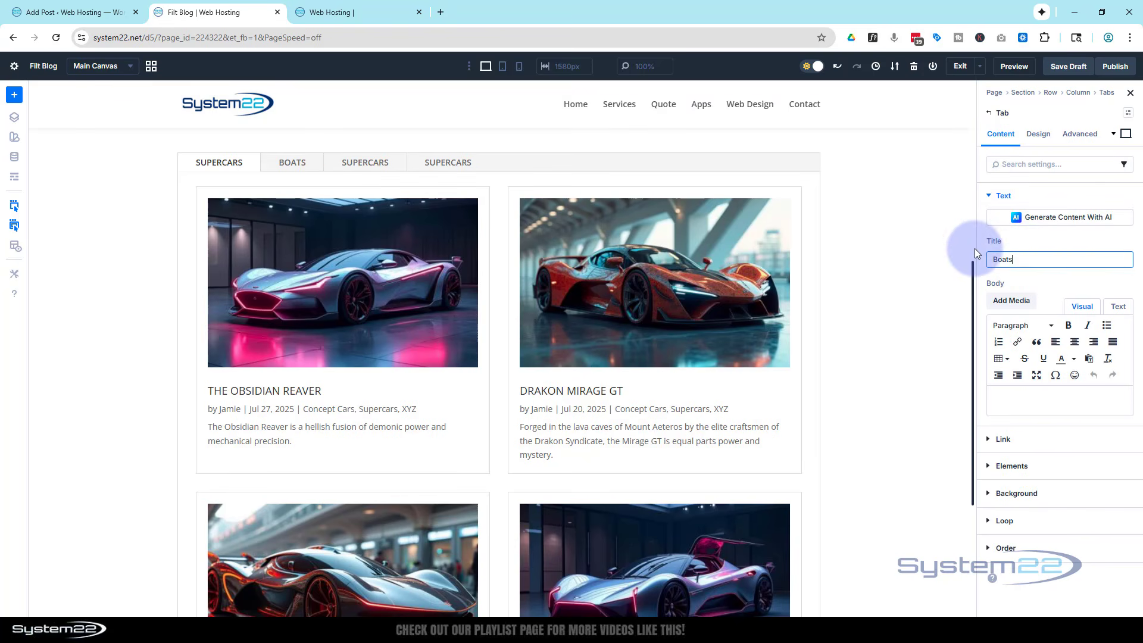
Step: Limit the included categories of the Blog module nested in the Boats tab to Boats, excluding Supercars
{"action": "left_click", "coordinate": [989, 468]}
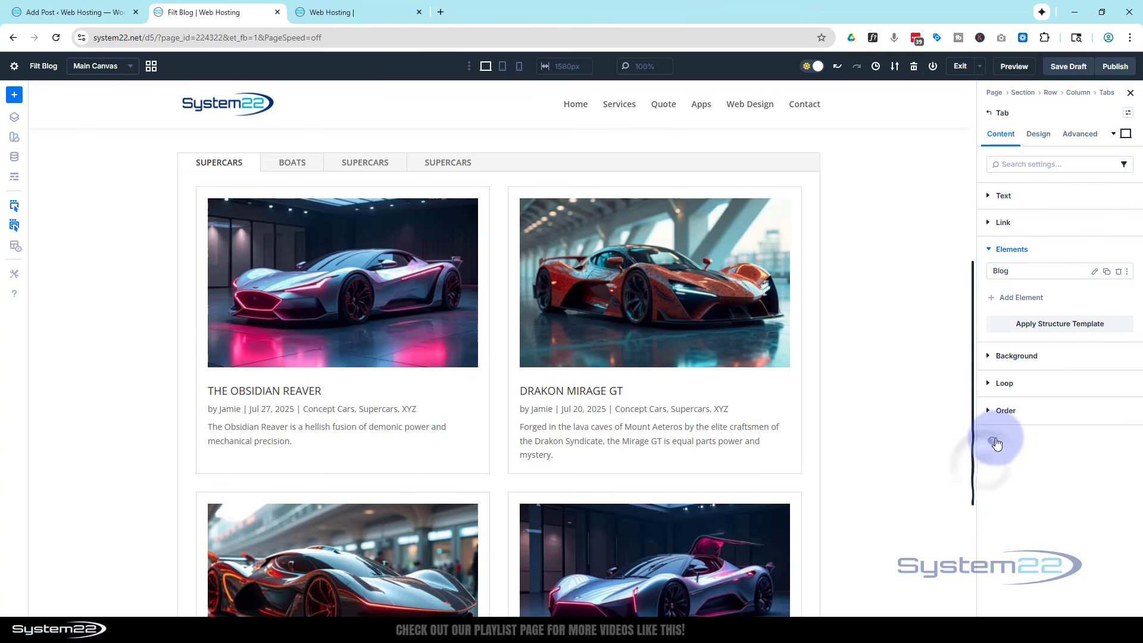
{"action": "left_click", "coordinate": [1094, 275]}
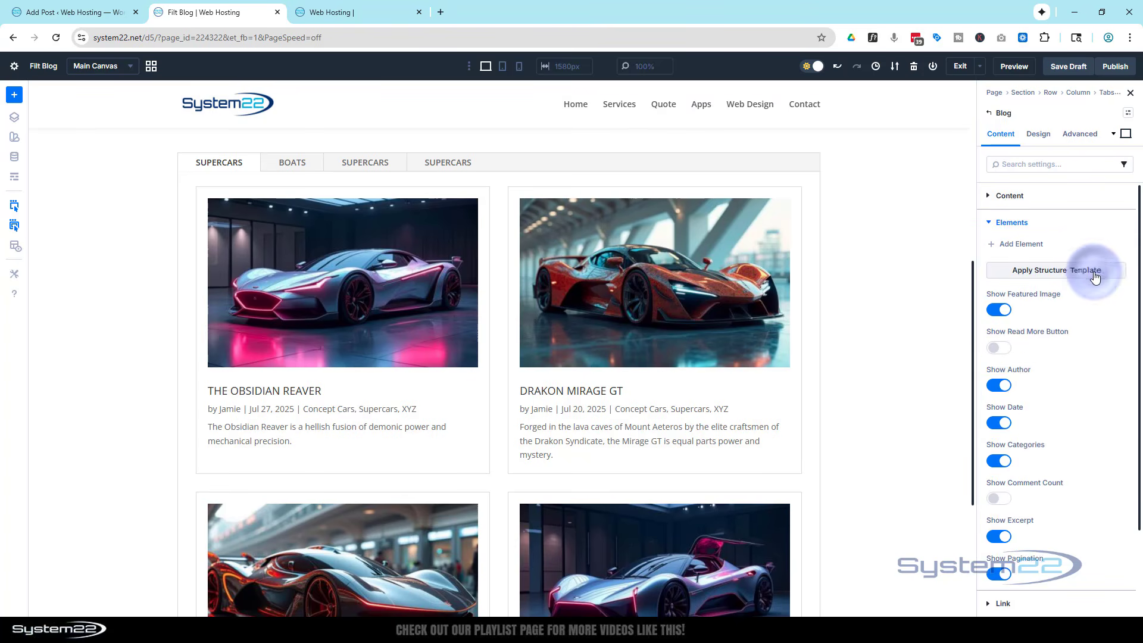
{"action": "left_click", "coordinate": [987, 199]}
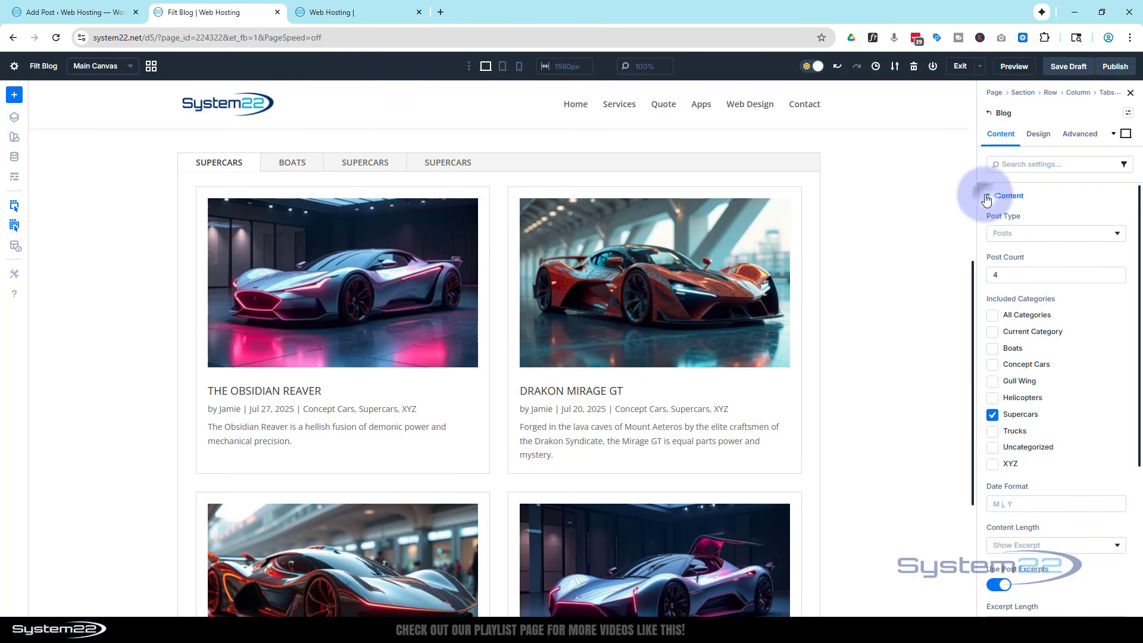
{"action": "left_click", "coordinate": [993, 349]}
{"action": "left_click", "coordinate": [992, 415]}
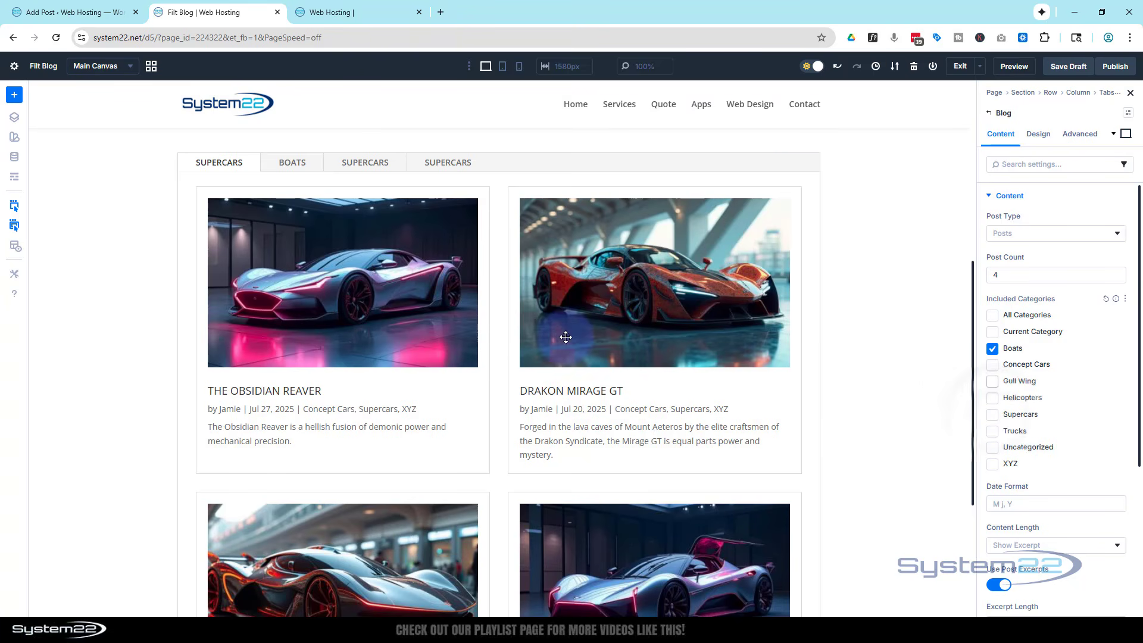
Step: Limit the included categories of the Blog module nested in the third tab to Helicopters, excluding Supercars
{"action": "left_click", "coordinate": [313, 167]}
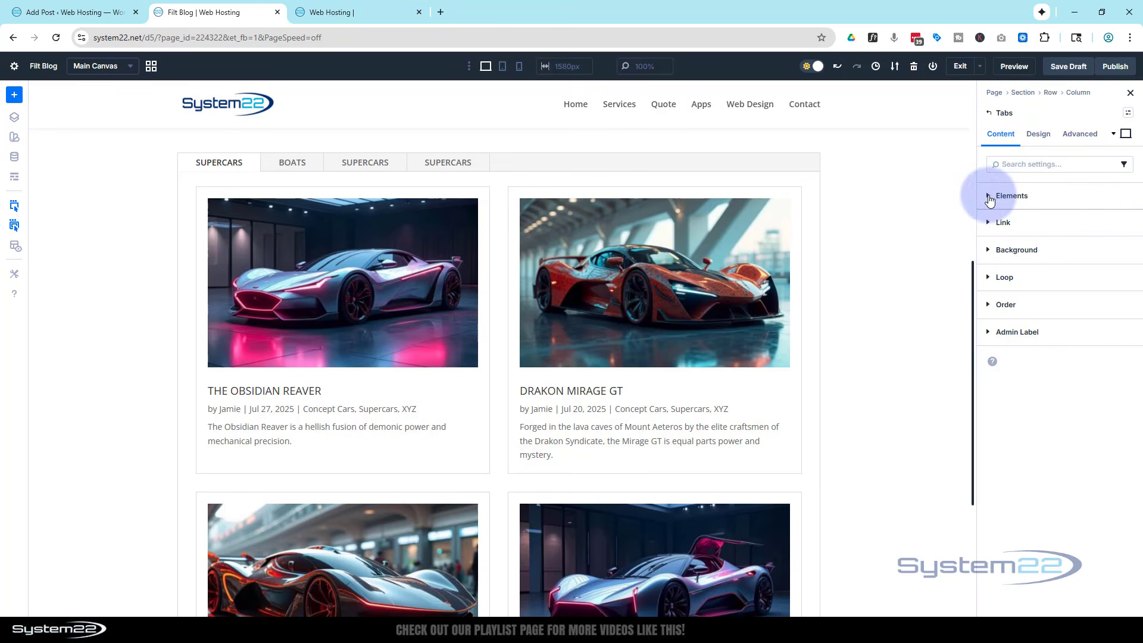
{"action": "left_click", "coordinate": [1003, 195]}
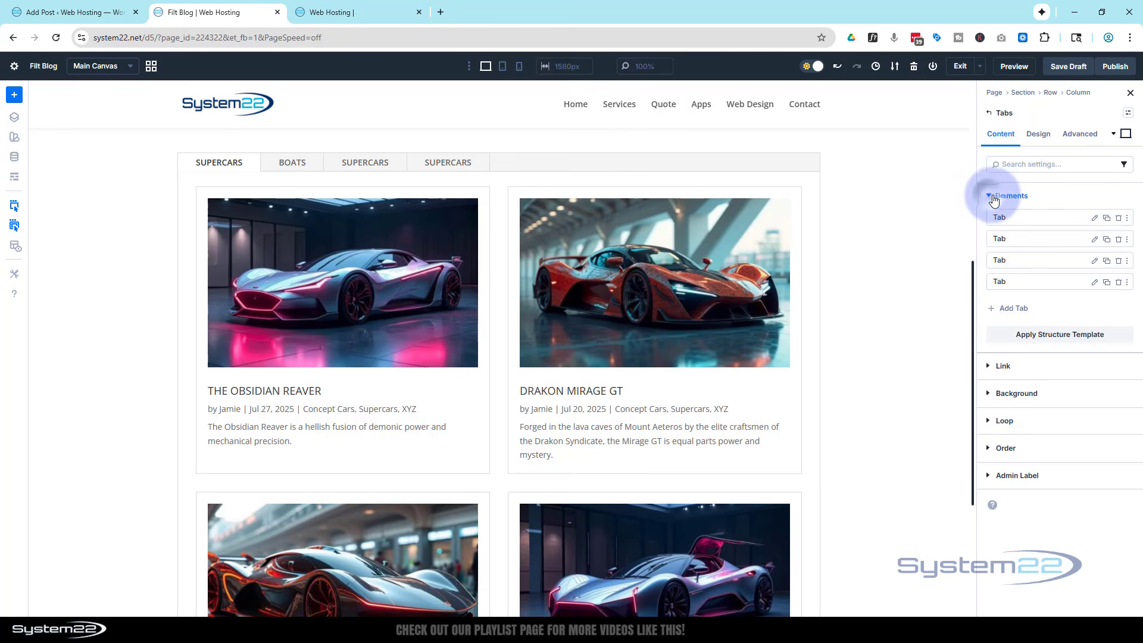
{"action": "left_click", "coordinate": [1095, 260]}
{"action": "left_click", "coordinate": [993, 249]}
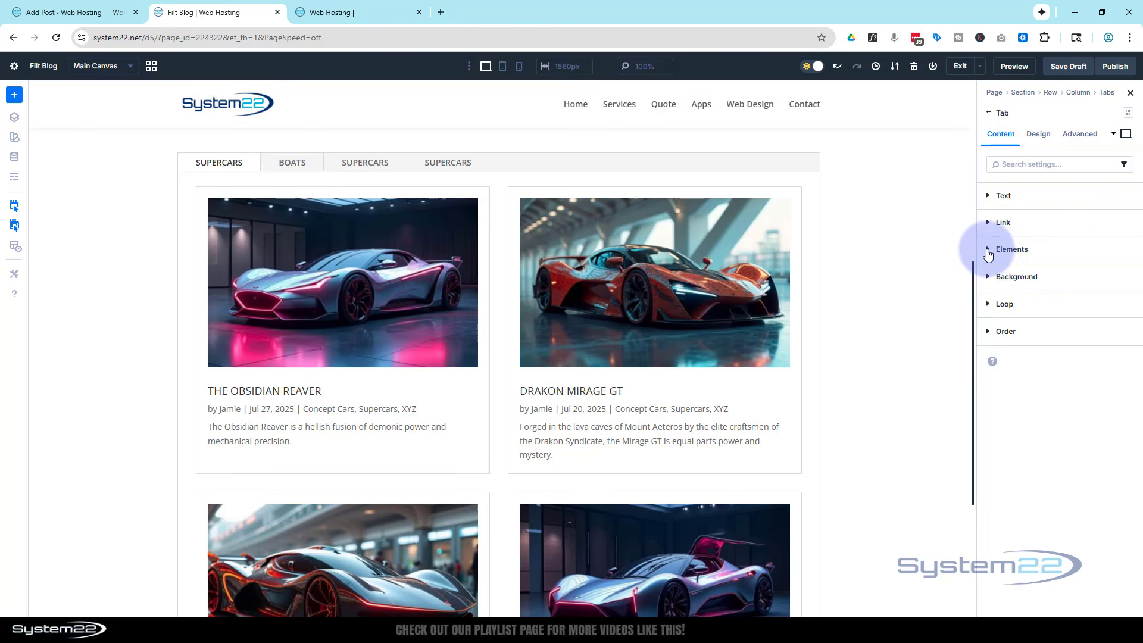
{"action": "left_click", "coordinate": [1073, 262]}
{"action": "left_click", "coordinate": [1095, 271]}
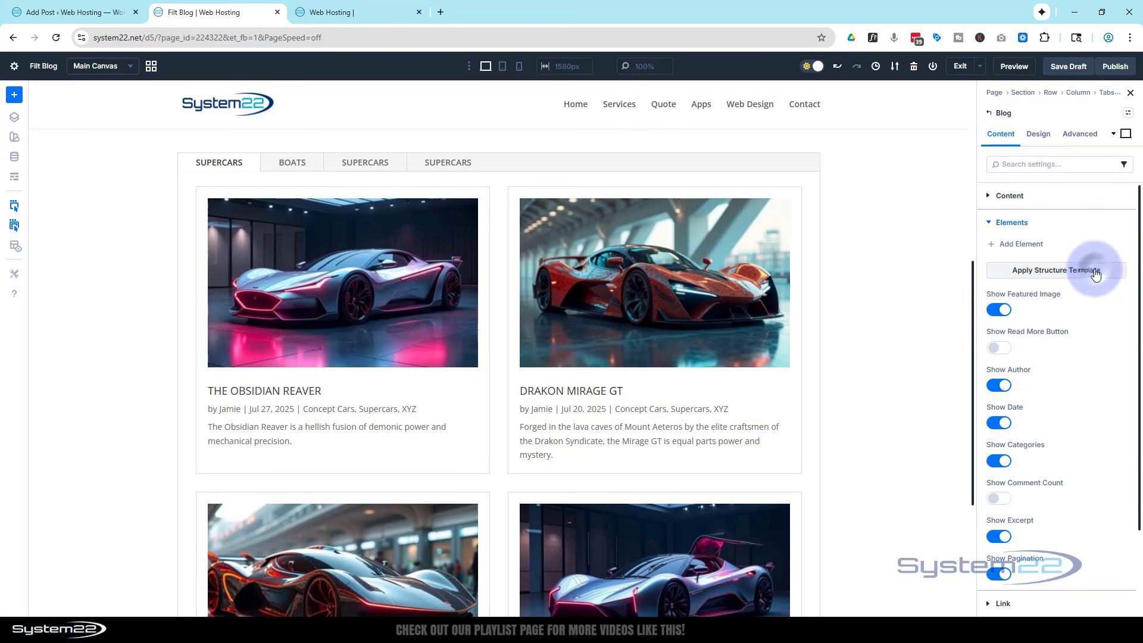
{"action": "left_click", "coordinate": [997, 204]}
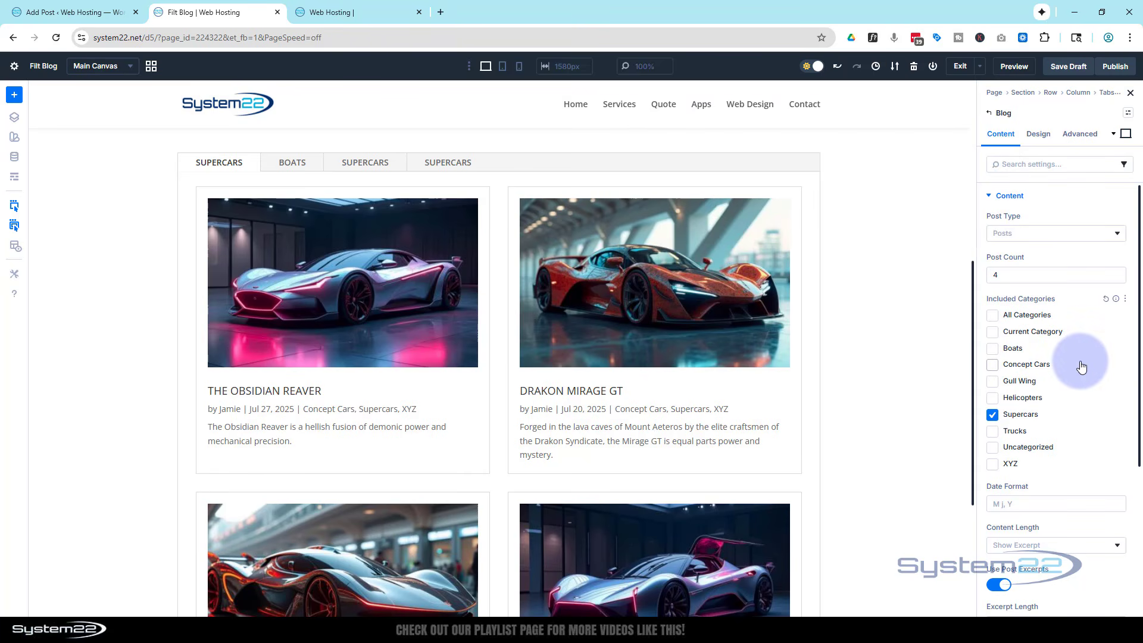
{"action": "left_click", "coordinate": [992, 415]}
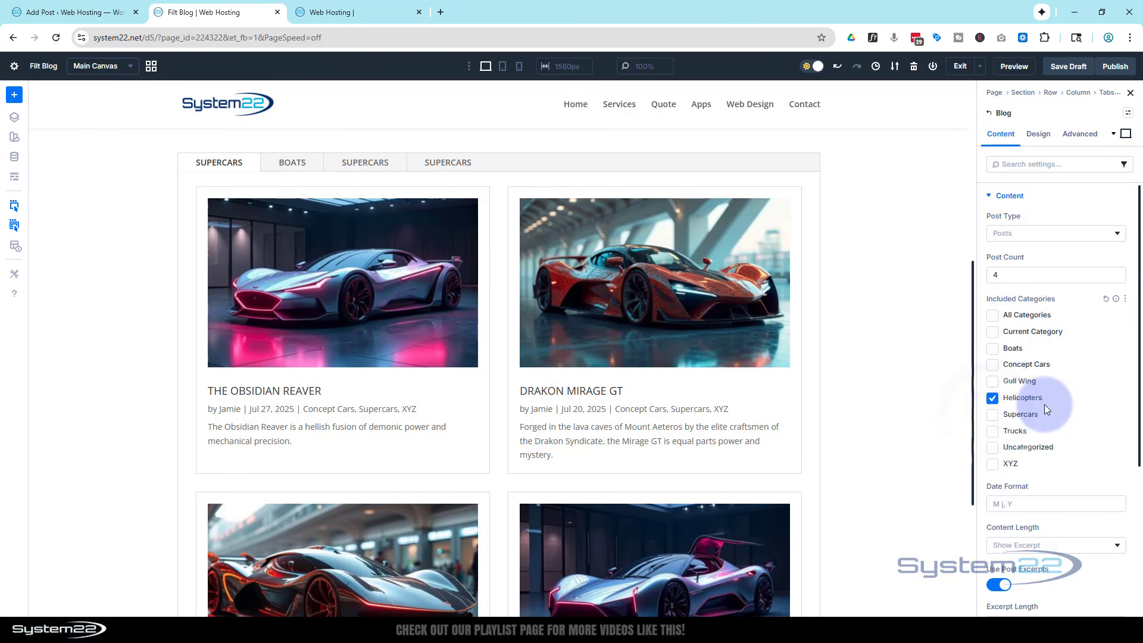
Step: Limit the included categories of the Blog module nested in the fourth tab to Trucks, excluding Supercars
{"action": "left_click", "coordinate": [991, 115]}
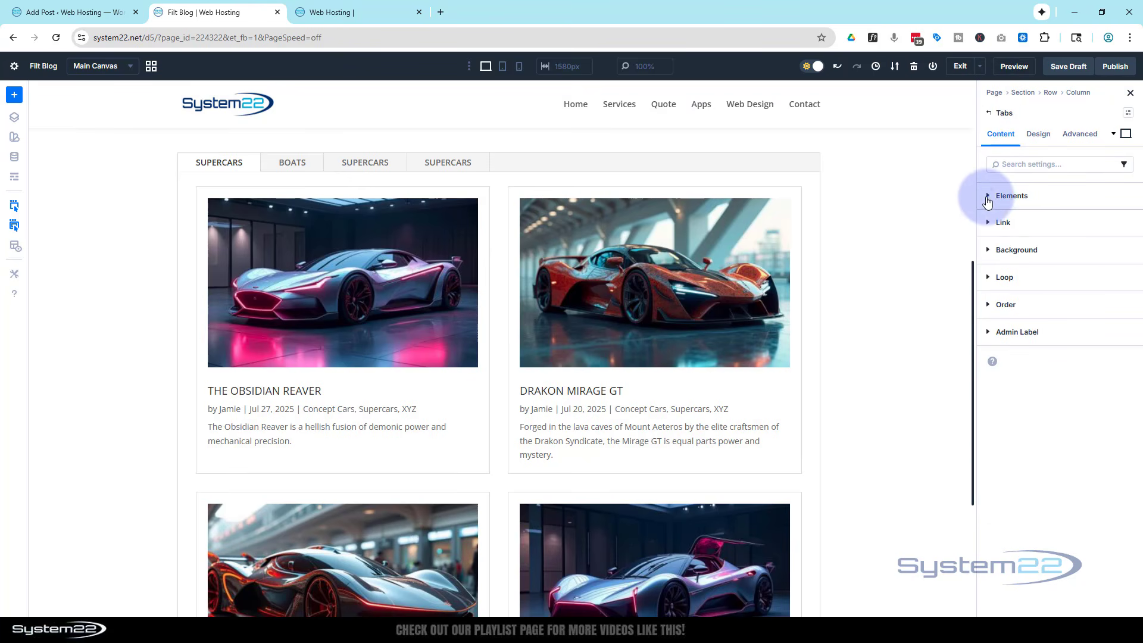
{"action": "left_click", "coordinate": [988, 198]}
{"action": "left_click", "coordinate": [1094, 288]}
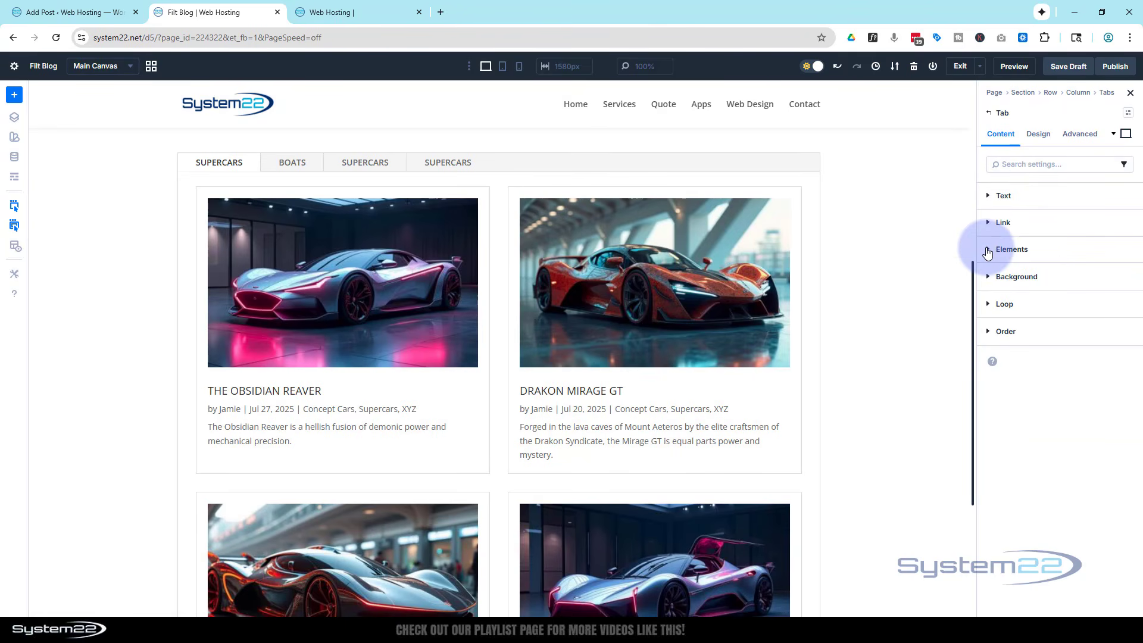
{"action": "left_click", "coordinate": [988, 251]}
{"action": "left_click", "coordinate": [1096, 273]}
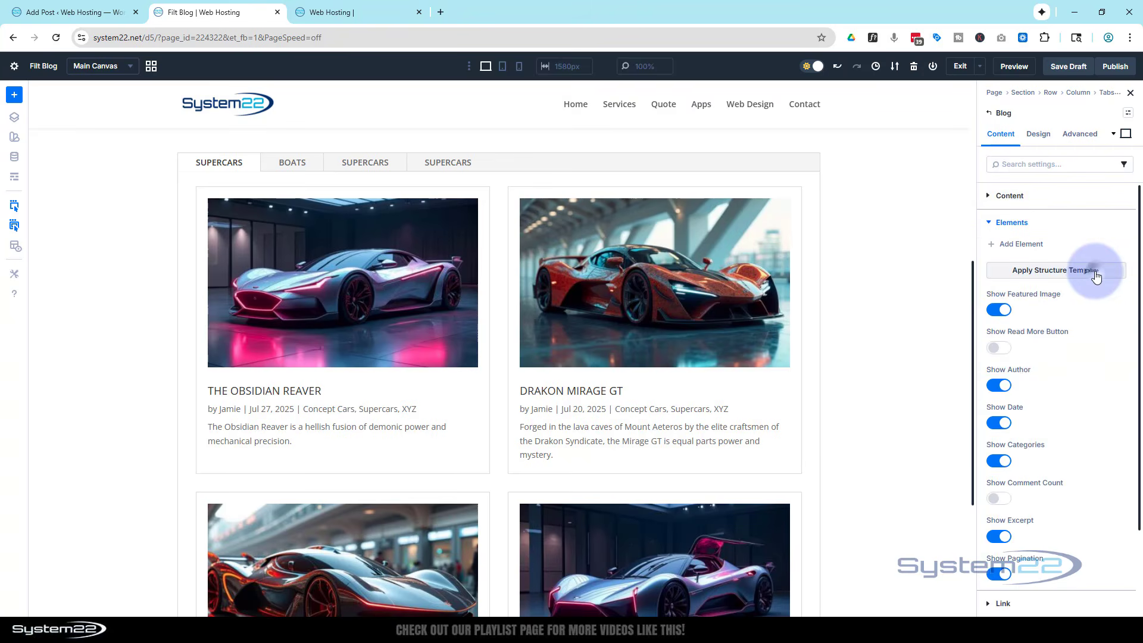
{"action": "left_click", "coordinate": [989, 196]}
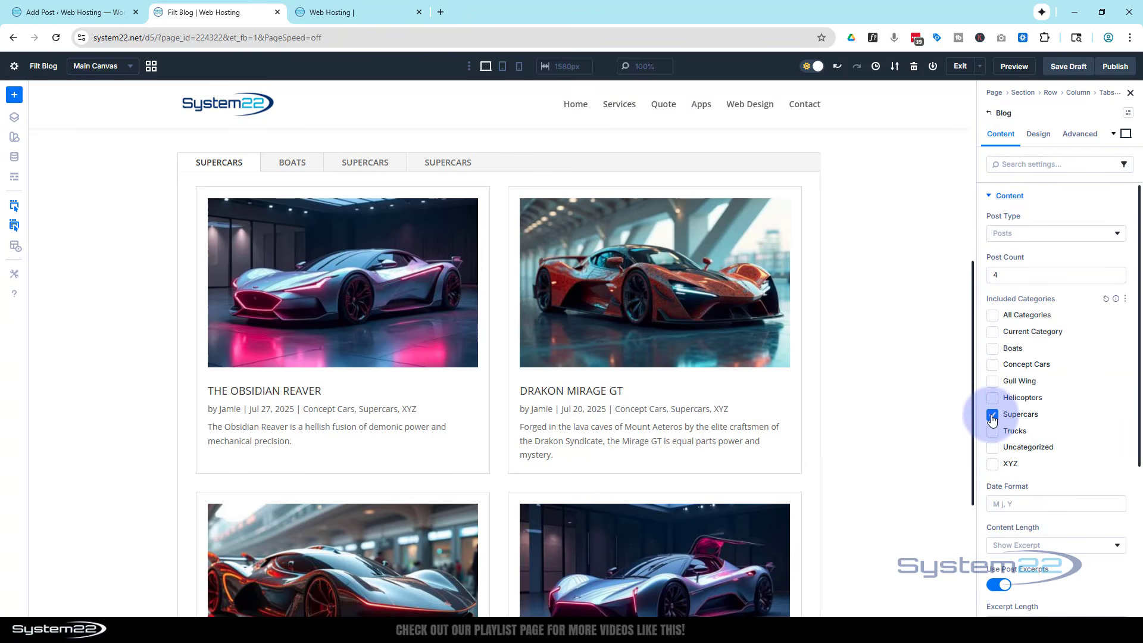
{"action": "left_click", "coordinate": [993, 430]}
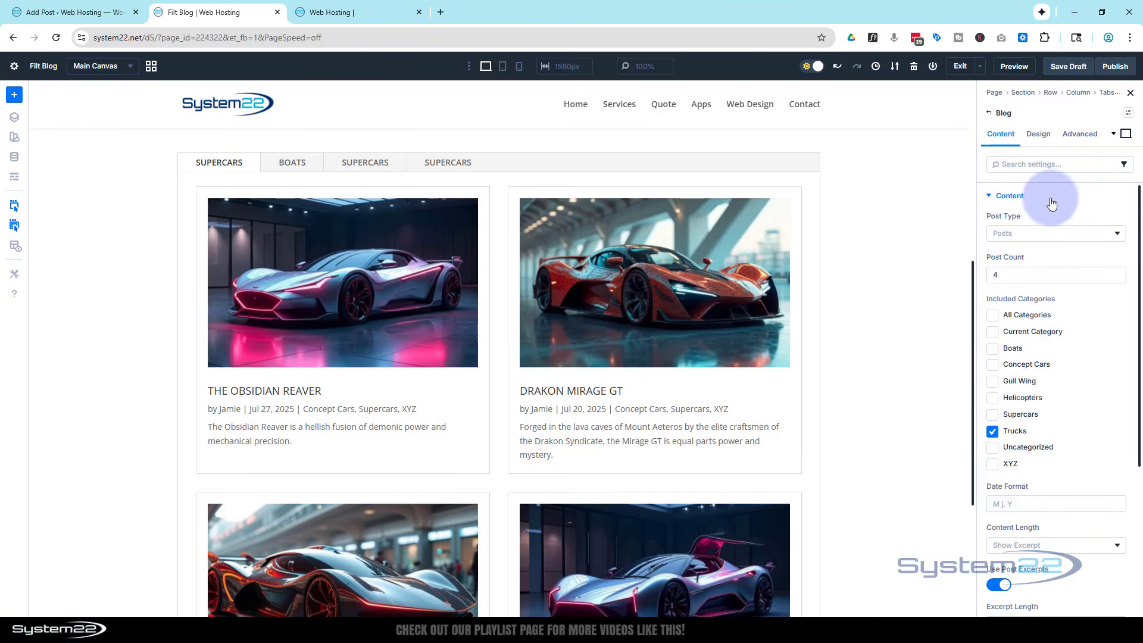
Step: Check which categories are included in the Blog module nested in the Boats tab
{"action": "left_click", "coordinate": [991, 116]}
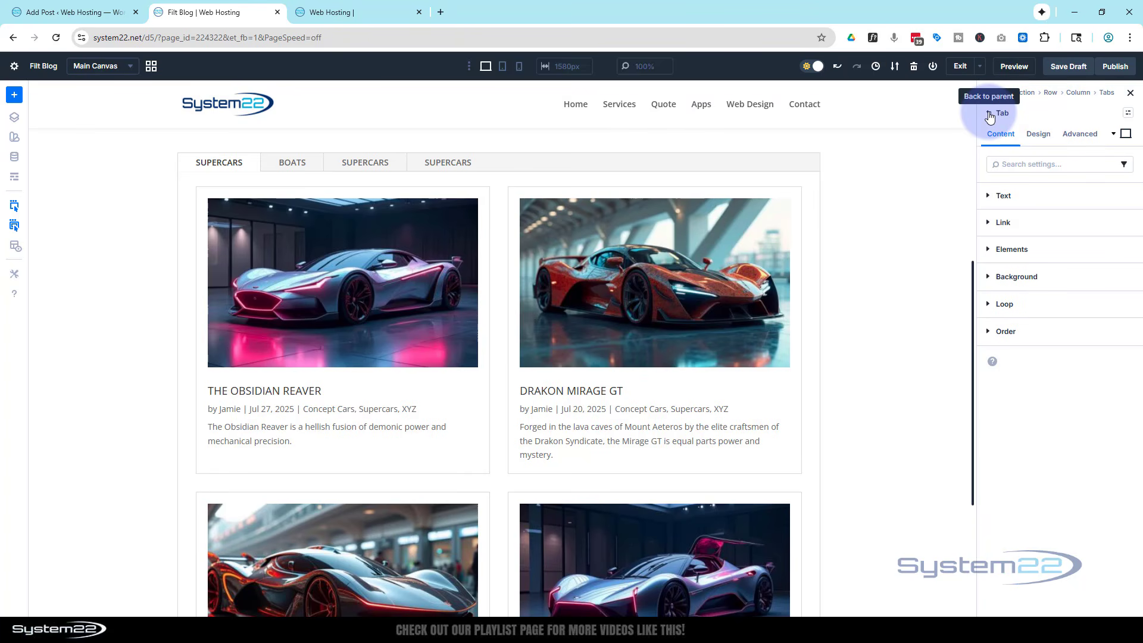
{"action": "left_click", "coordinate": [990, 116]}
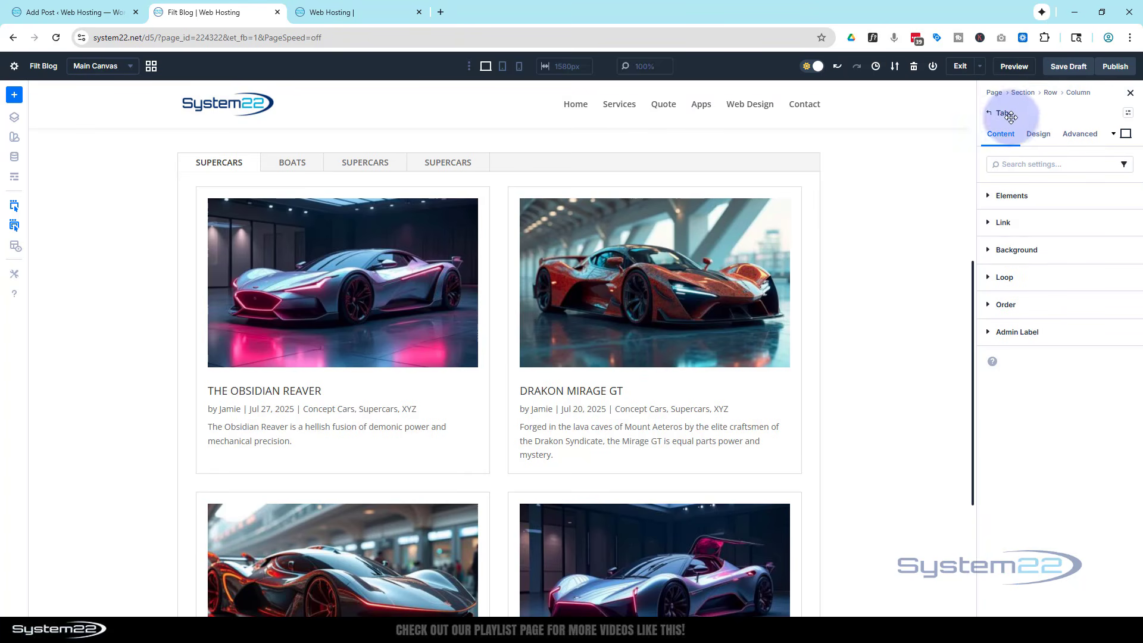
{"action": "left_click", "coordinate": [989, 197]}
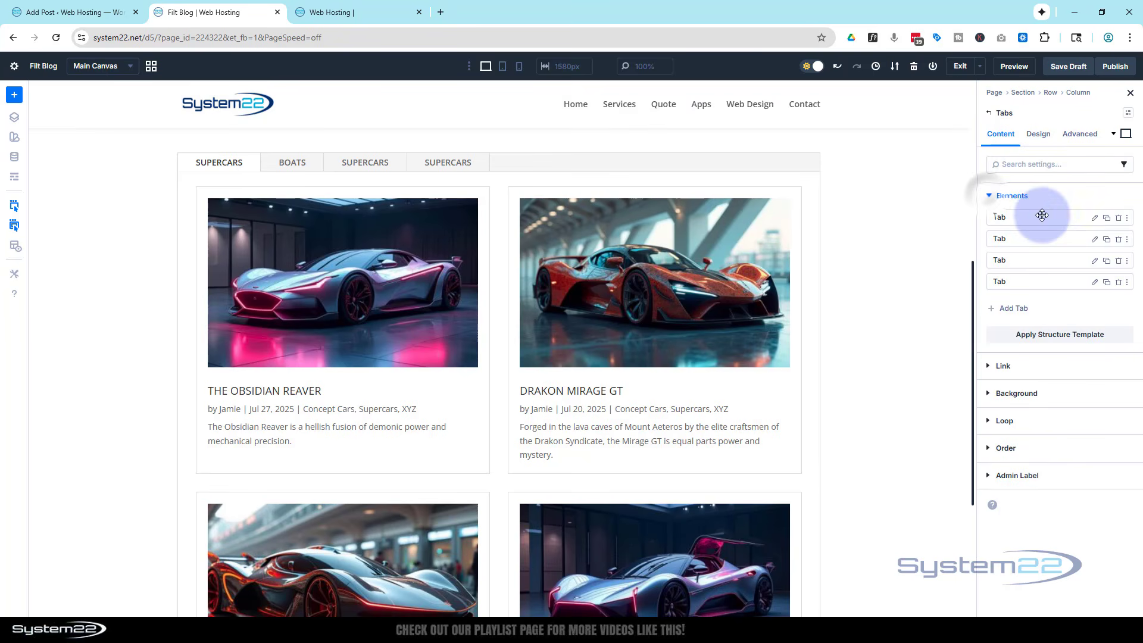
{"action": "left_click", "coordinate": [1096, 242]}
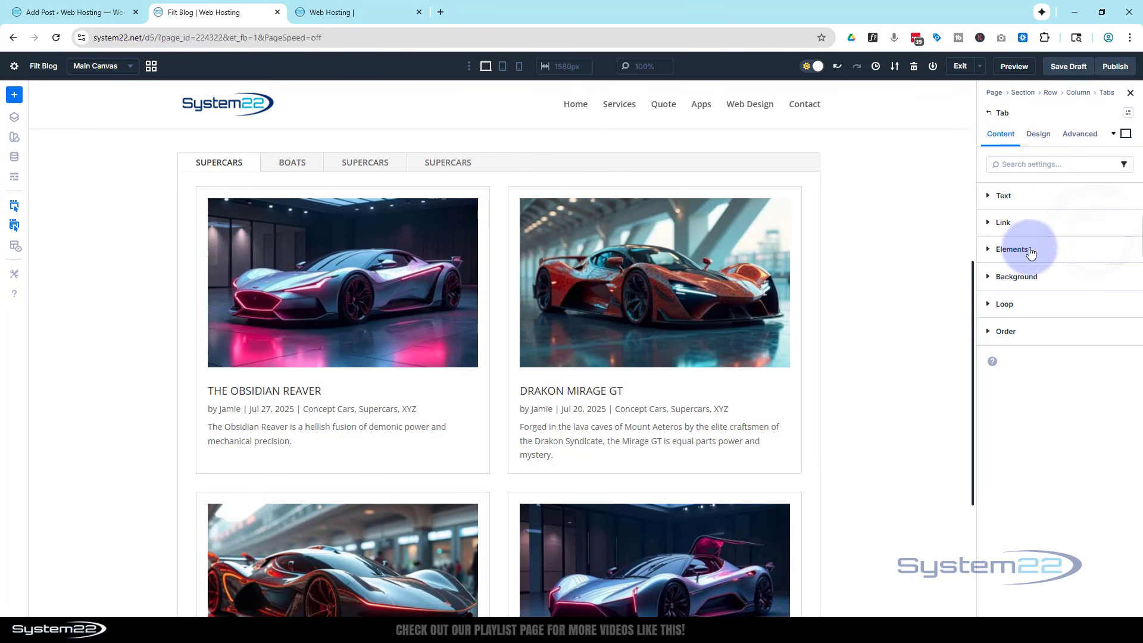
{"action": "left_click", "coordinate": [992, 250]}
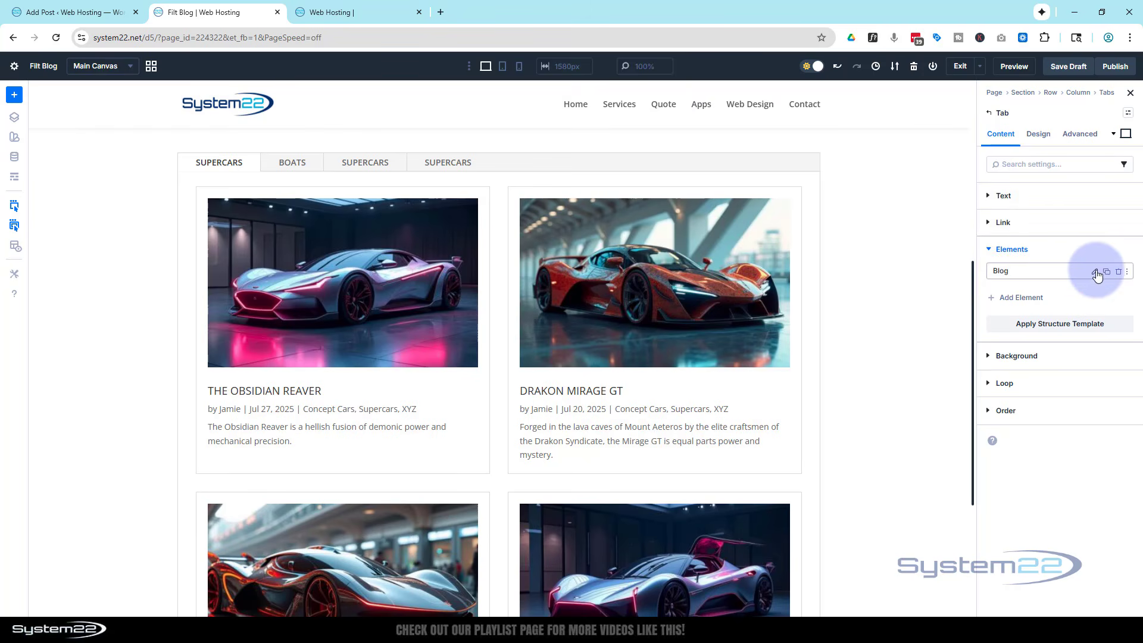
{"action": "left_click", "coordinate": [1094, 272]}
{"action": "left_click", "coordinate": [1016, 196]}
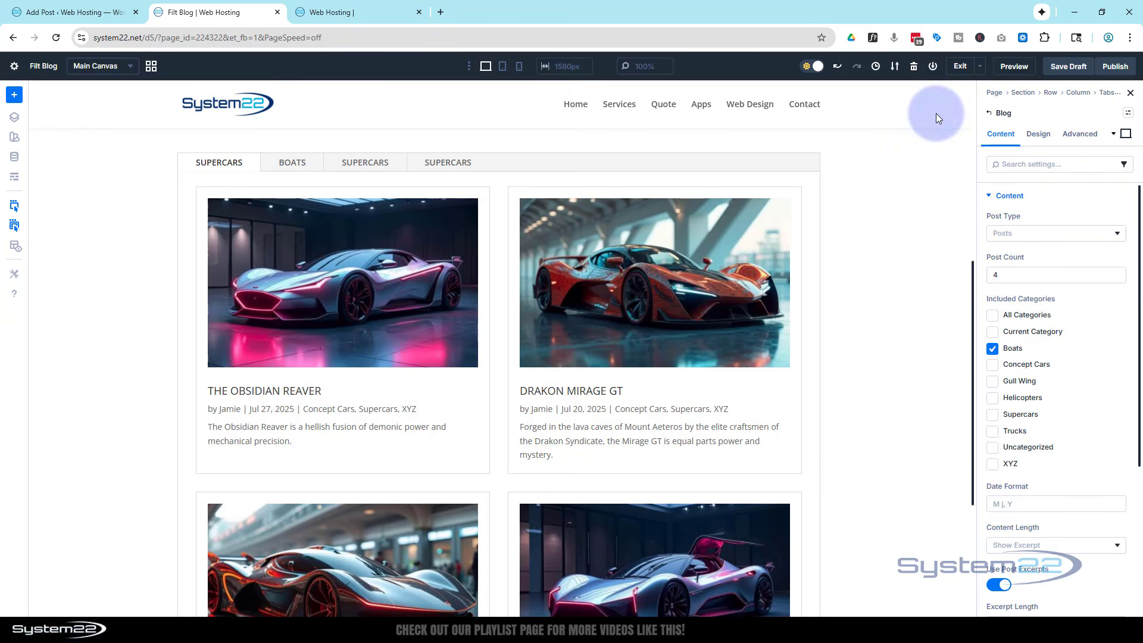
Step: Save the page as a draft and preview it, viewing the posts in the first Supercars tab
{"action": "left_click", "coordinate": [1080, 72]}
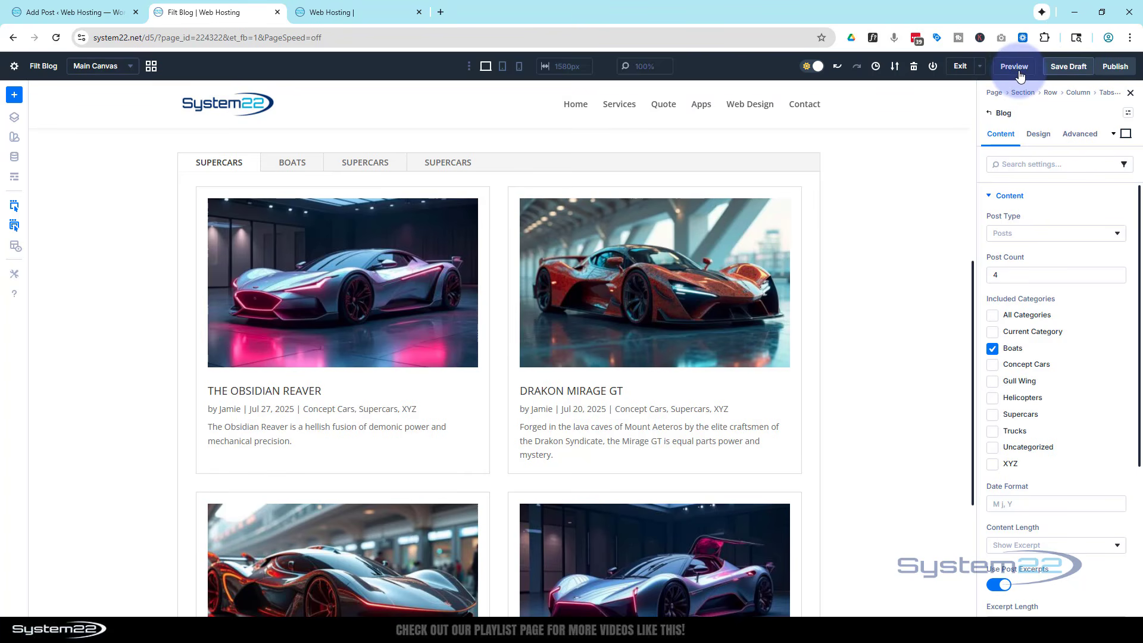
{"action": "left_click", "coordinate": [1015, 68]}
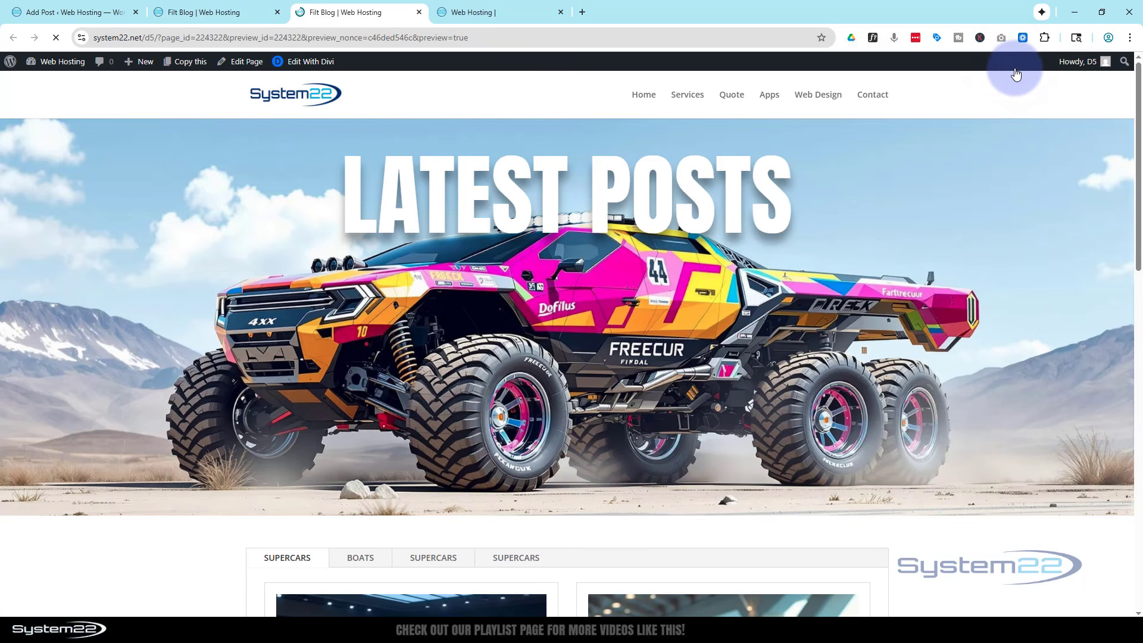
{"action": "scroll", "coordinate": [933, 215], "scroll_direction": "down", "scroll_amount": 6}
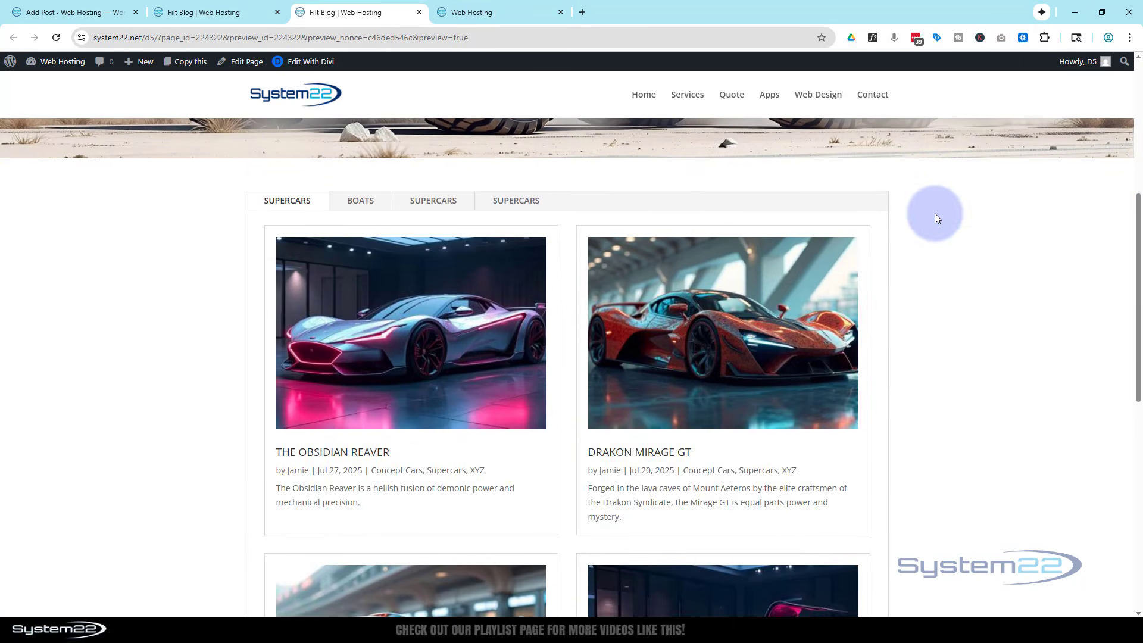
{"action": "scroll", "coordinate": [195, 320], "scroll_direction": "down", "scroll_amount": 2}
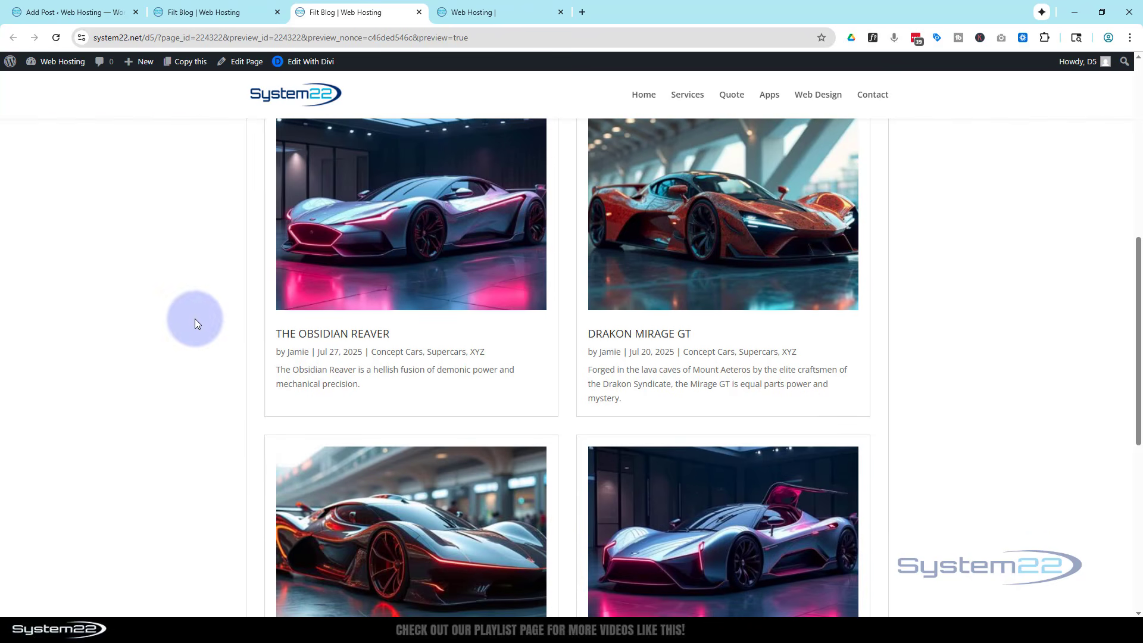
{"action": "scroll", "coordinate": [203, 313], "scroll_direction": "up", "scroll_amount": 2}
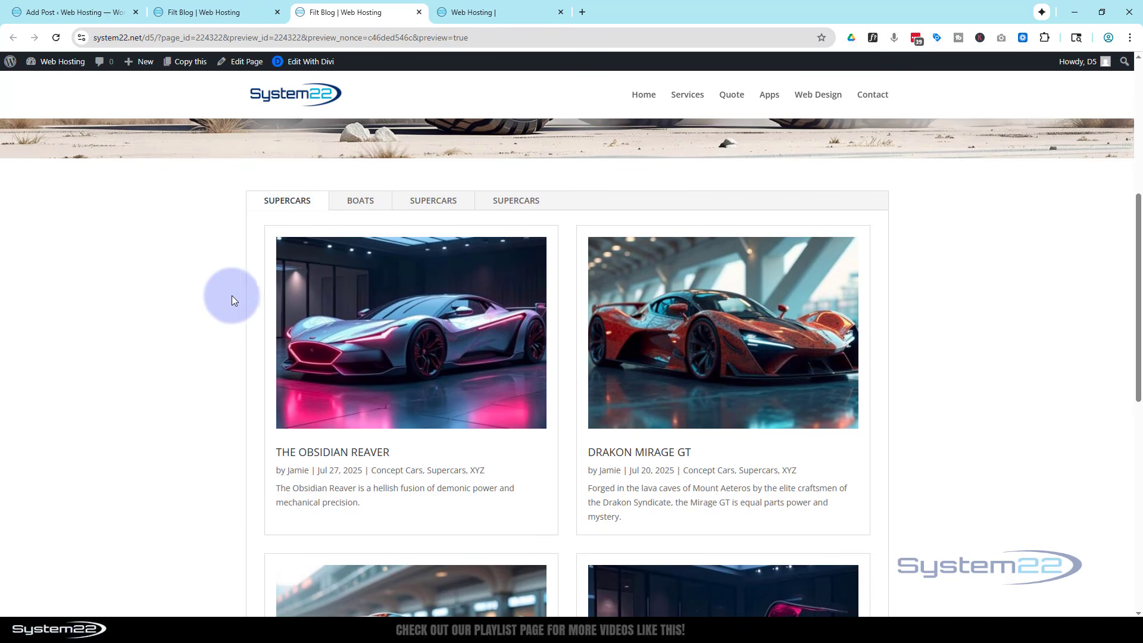
Step: Examine the posts listed under the Boats, third and fourth tabs in the page preview
{"action": "left_click", "coordinate": [360, 202]}
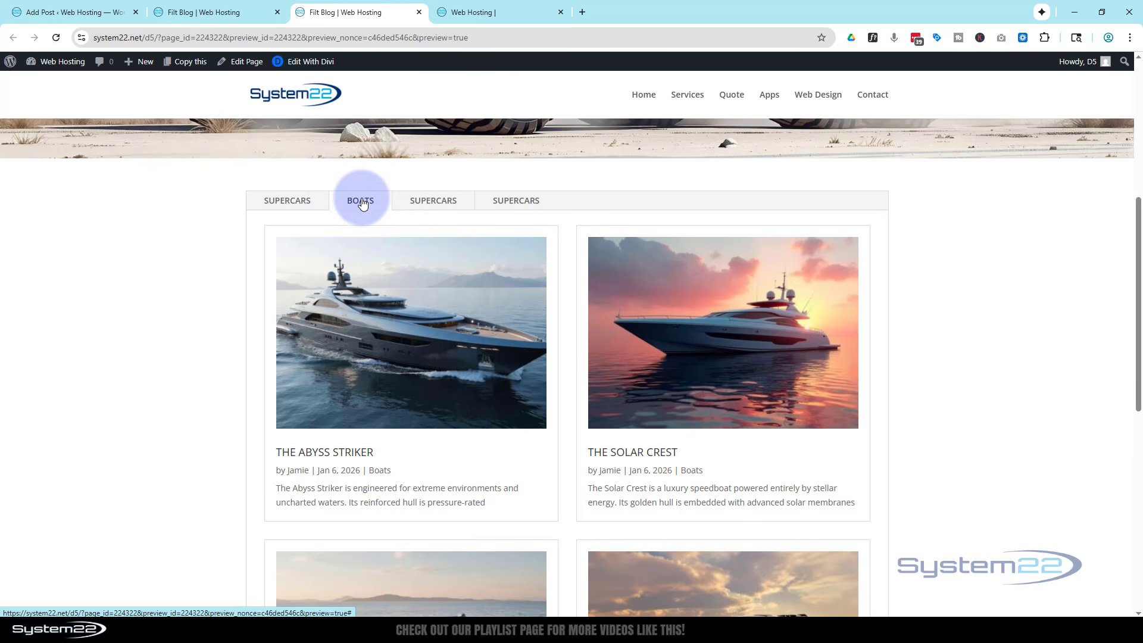
{"action": "scroll", "coordinate": [383, 259], "scroll_direction": "down", "scroll_amount": 2}
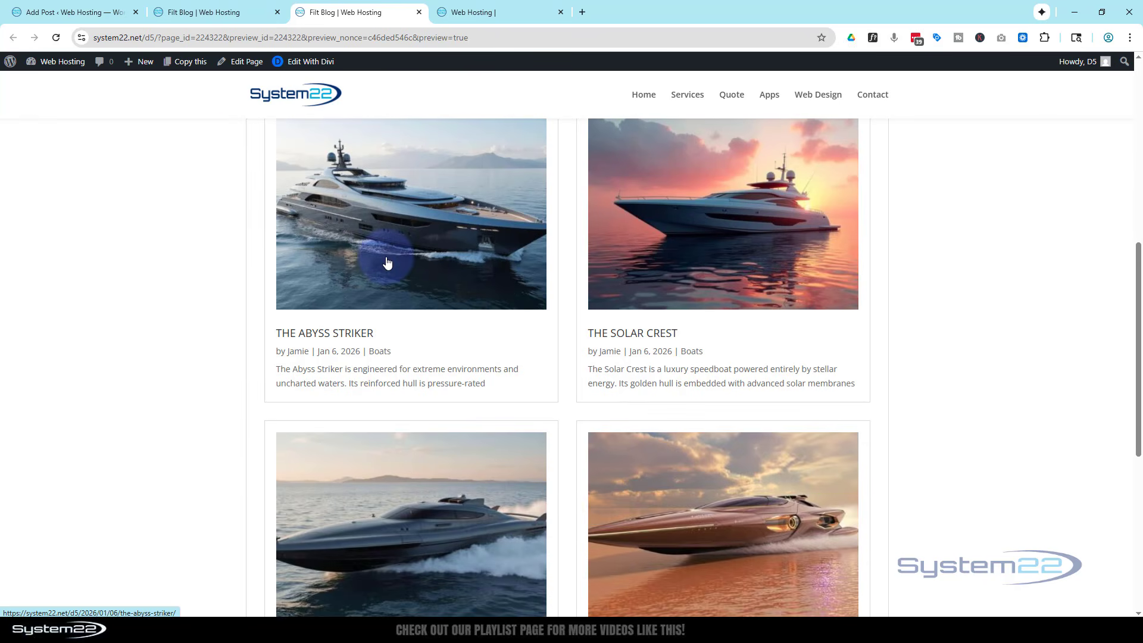
{"action": "scroll", "coordinate": [382, 263], "scroll_direction": "up", "scroll_amount": 2}
{"action": "left_click", "coordinate": [432, 204]}
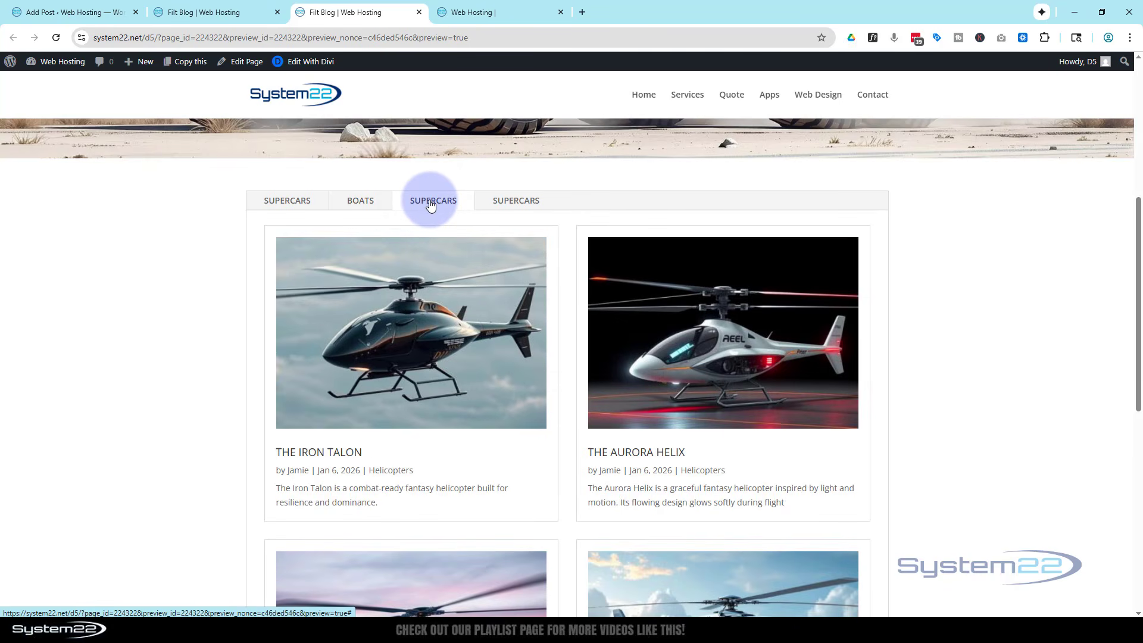
{"action": "scroll", "coordinate": [447, 265], "scroll_direction": "down", "scroll_amount": 2}
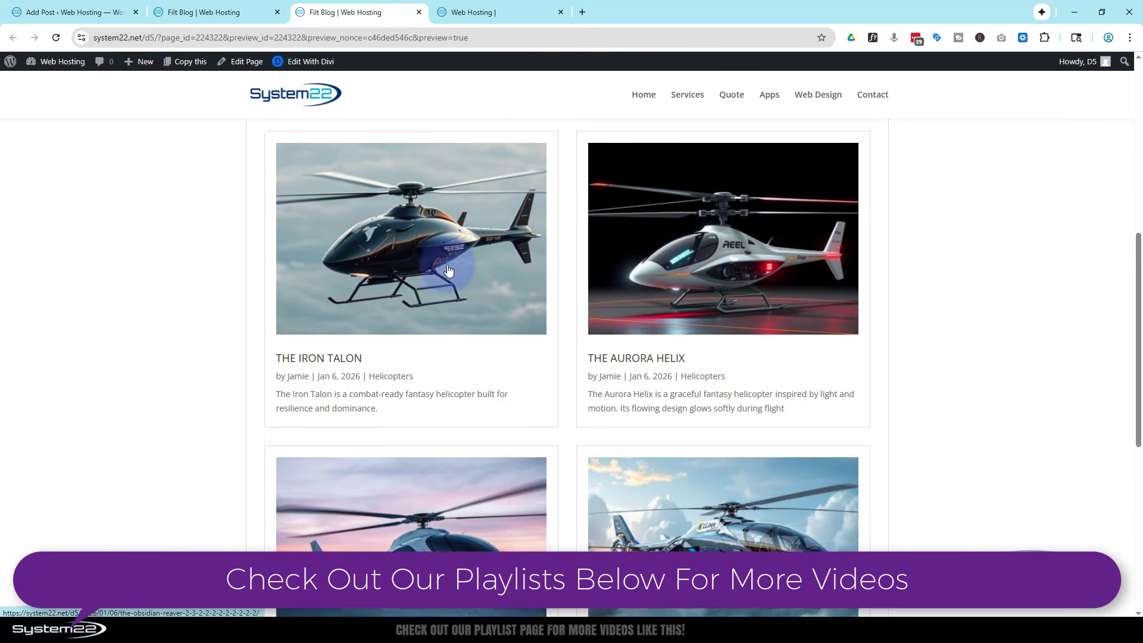
{"action": "scroll", "coordinate": [448, 271], "scroll_direction": "up", "scroll_amount": 3}
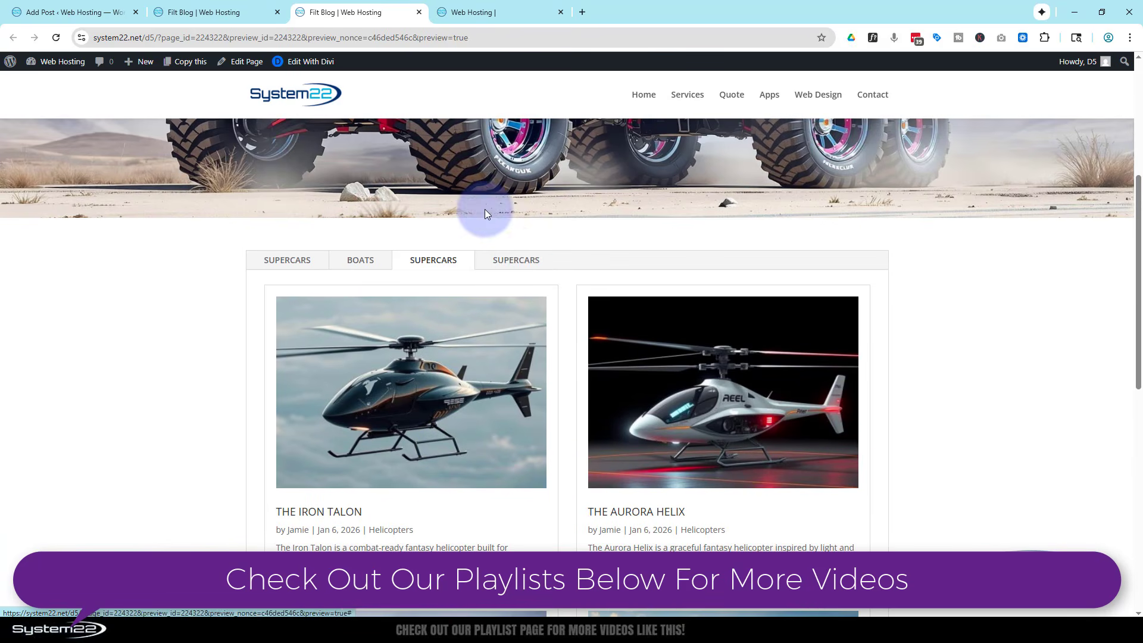
{"action": "left_click", "coordinate": [524, 262]}
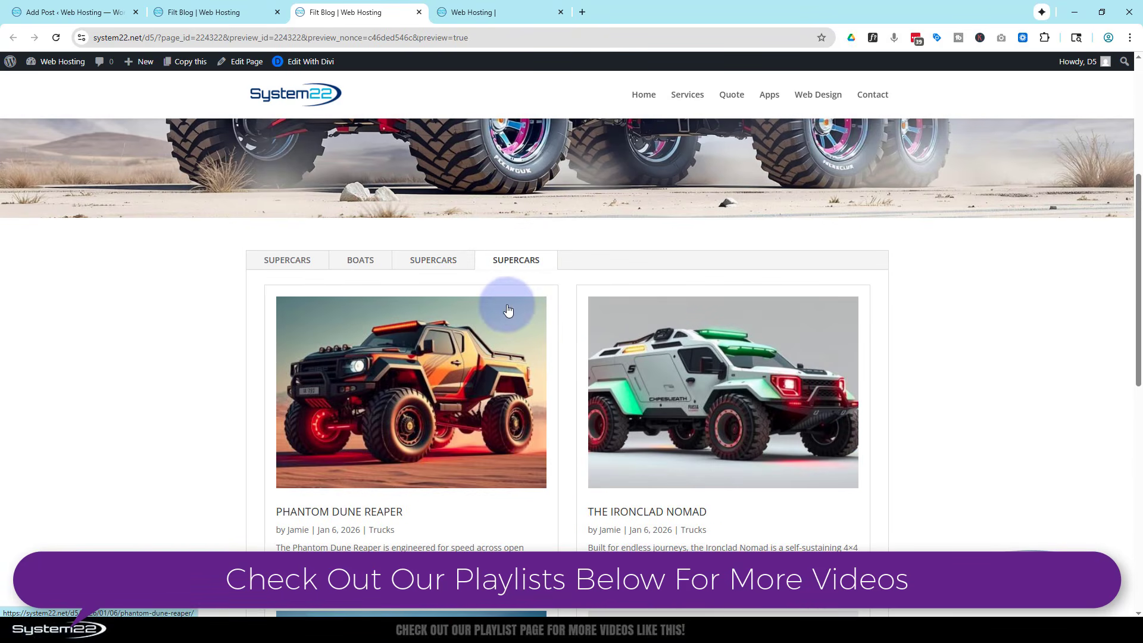
{"action": "scroll", "coordinate": [509, 307], "scroll_direction": "down", "scroll_amount": 5}
{"action": "scroll", "coordinate": [509, 303], "scroll_direction": "up", "scroll_amount": 5}
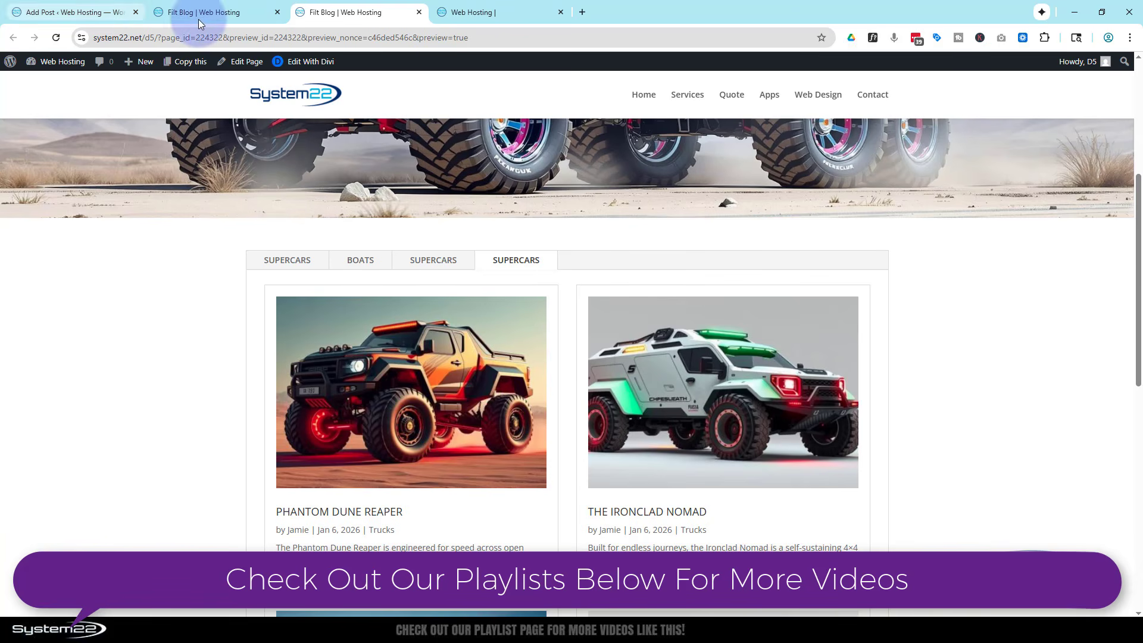
Step: Return to the page builder and retitle the third tab of the Tabs module as Helicopters
{"action": "left_click", "coordinate": [213, 15]}
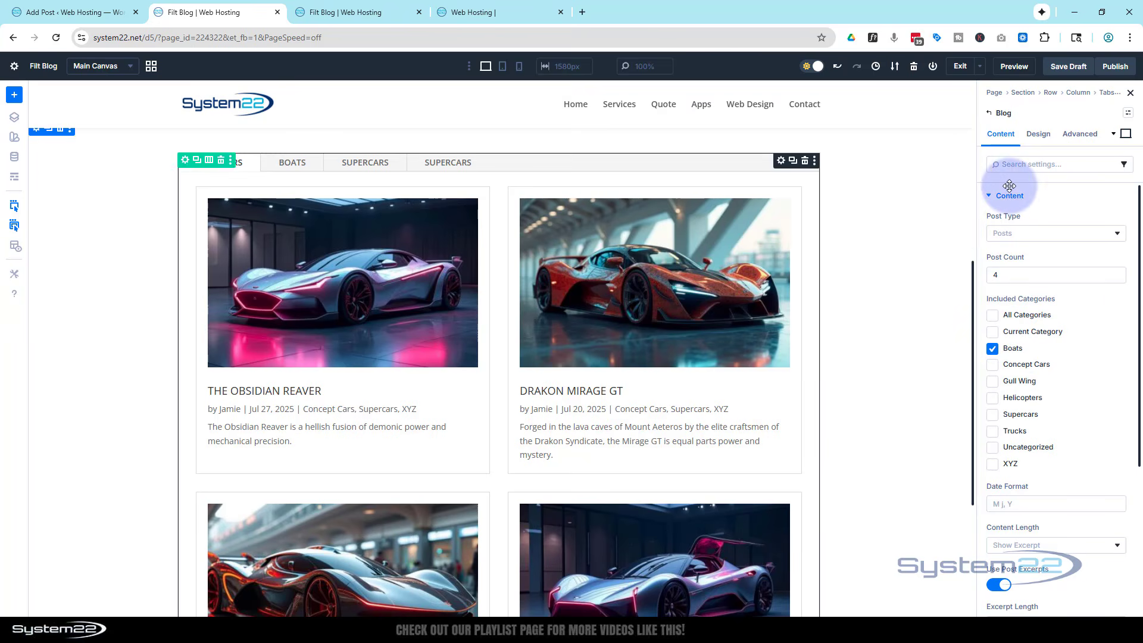
{"action": "left_click", "coordinate": [991, 115]}
{"action": "left_click", "coordinate": [992, 113]}
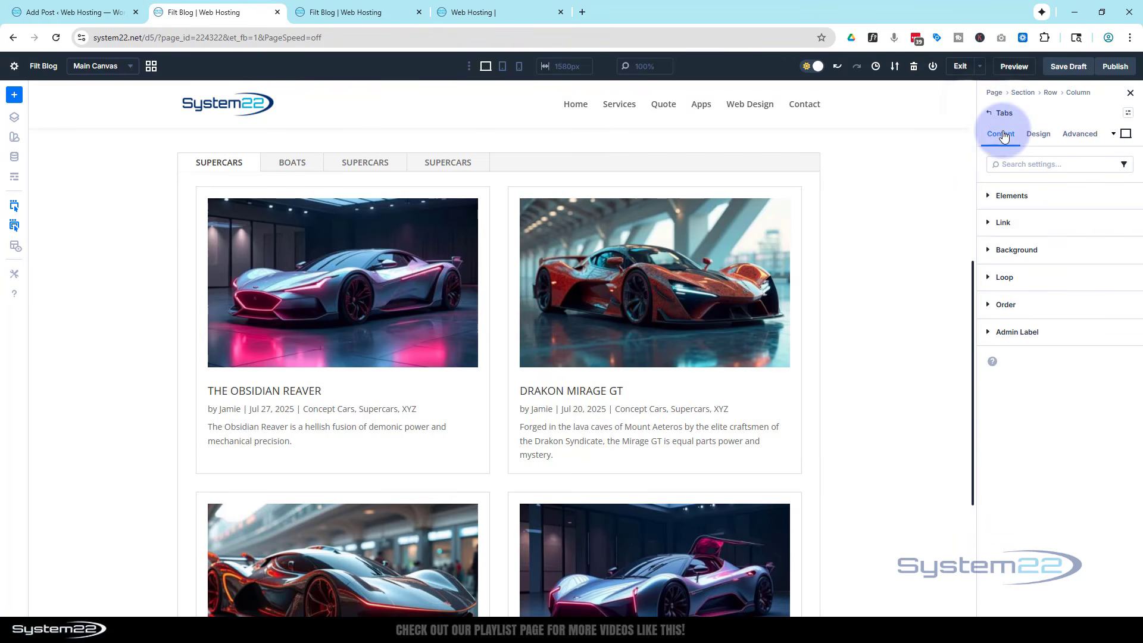
{"action": "left_click", "coordinate": [1004, 194]}
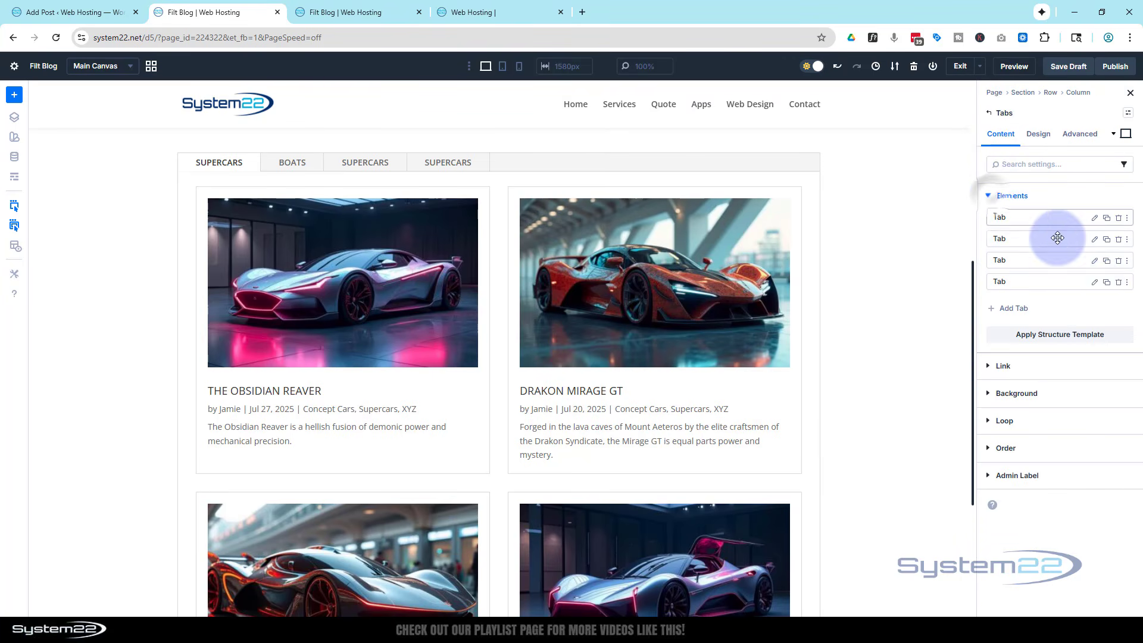
{"action": "left_click", "coordinate": [1096, 264]}
{"action": "left_click", "coordinate": [996, 195]}
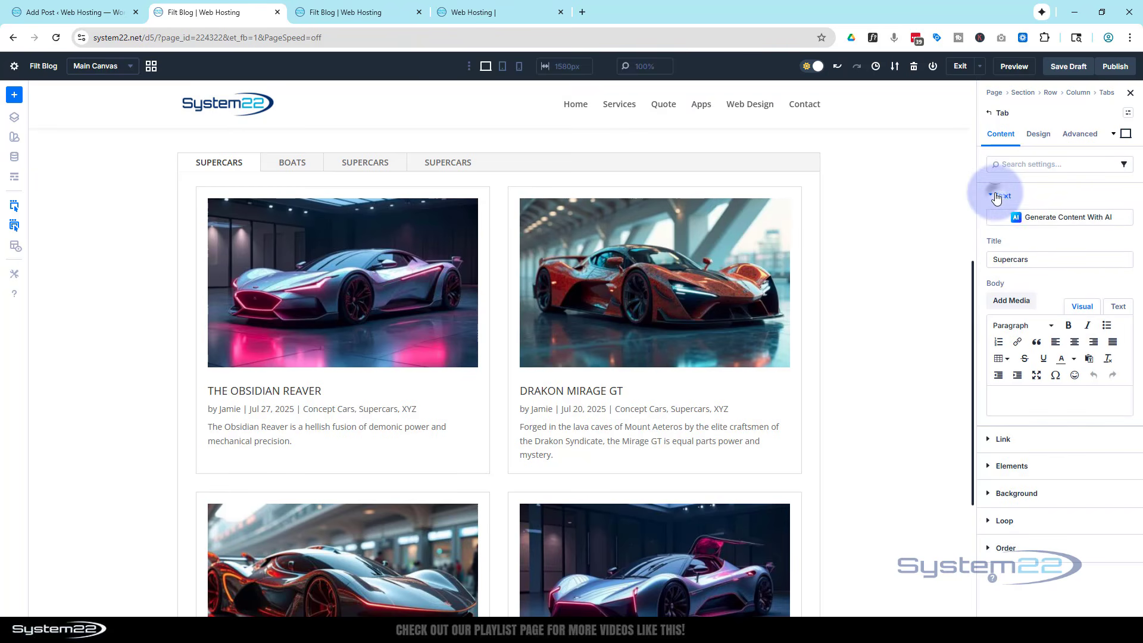
{"action": "left_click_drag", "start_coordinate": [1066, 259], "coordinate": [977, 262]}
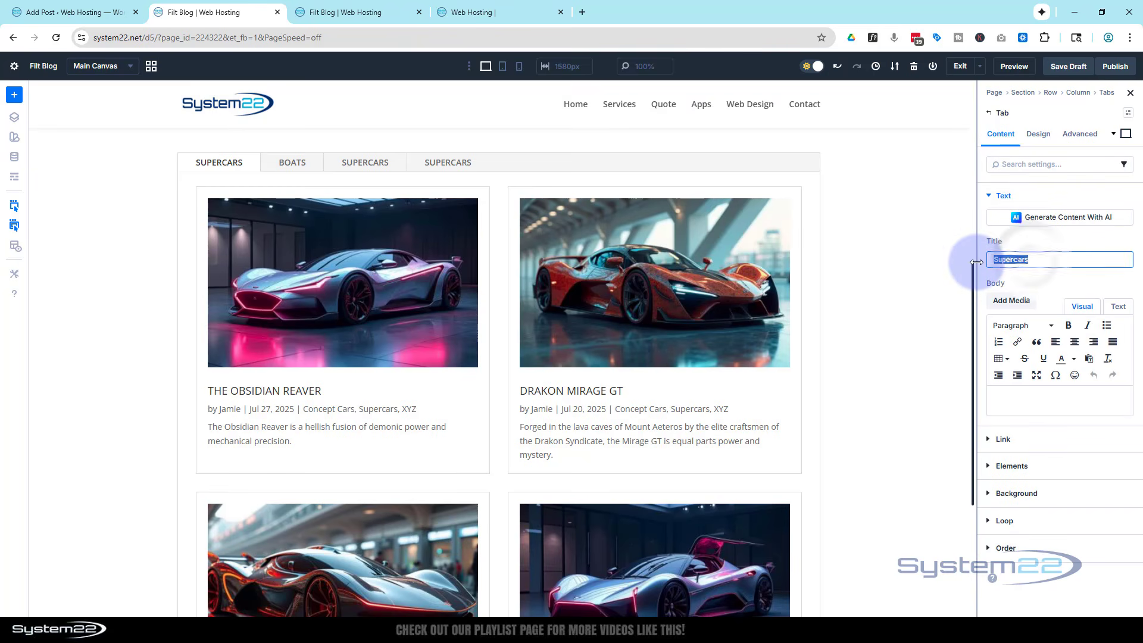
{"action": "type", "text": "Helicopters"}
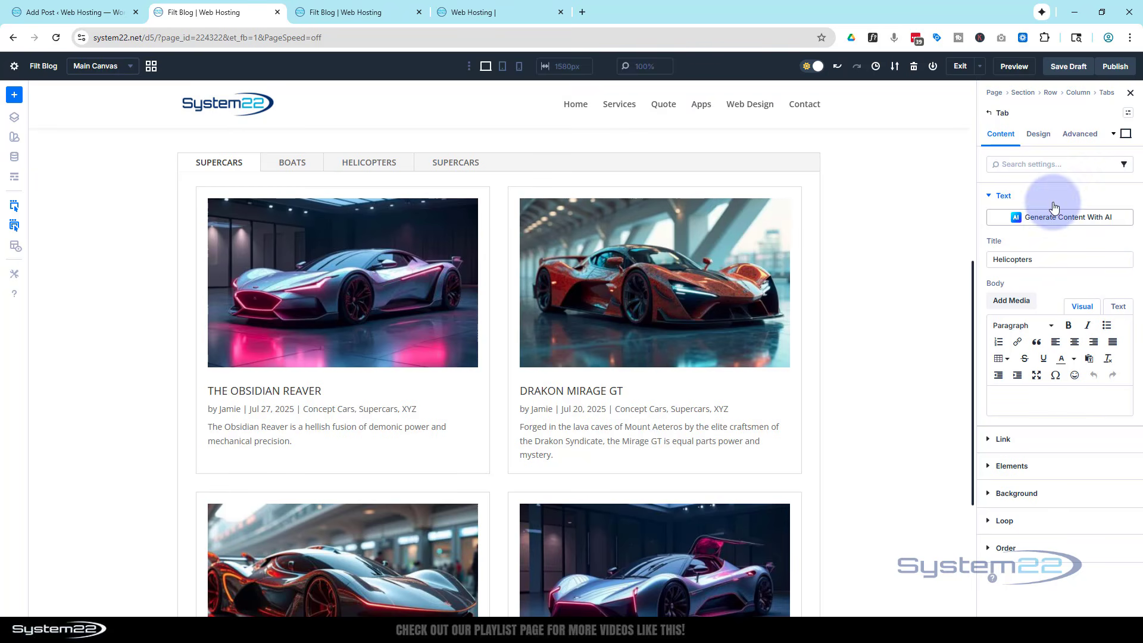
Step: Retitle the fourth tab of the Tabs module as Trucks
{"action": "left_click", "coordinate": [1108, 96]}
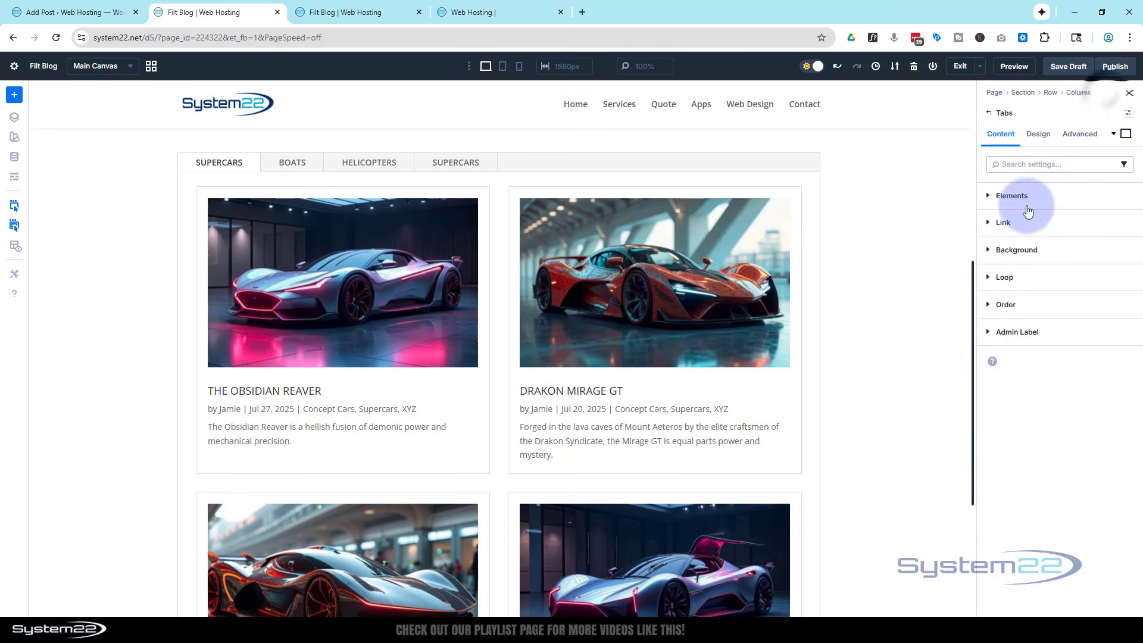
{"action": "left_click", "coordinate": [1005, 196]}
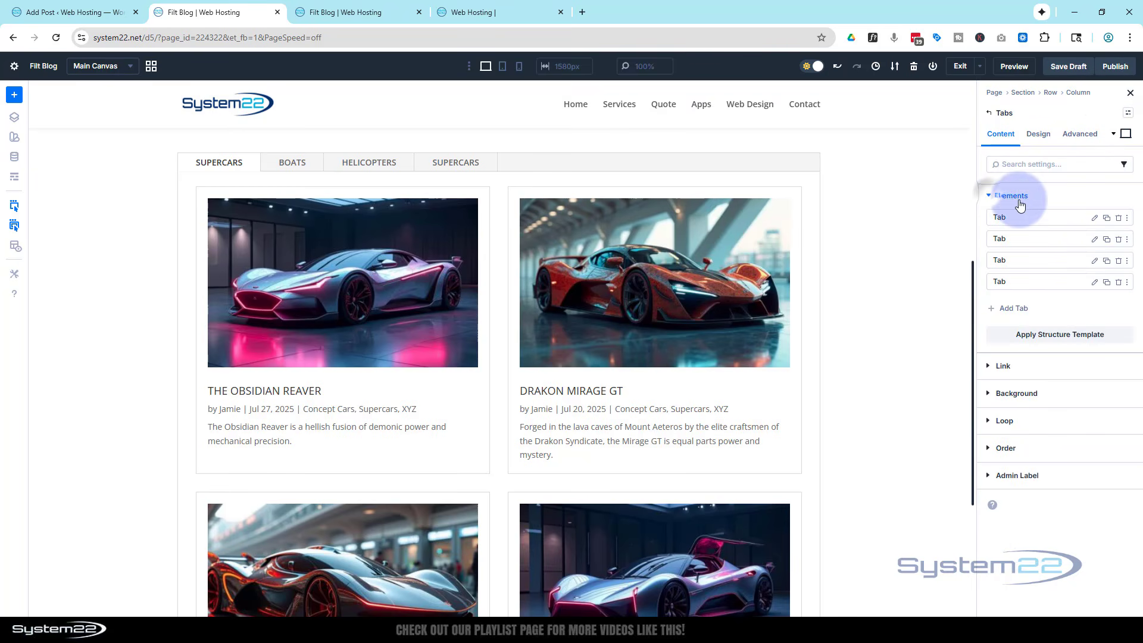
{"action": "left_click", "coordinate": [1094, 283]}
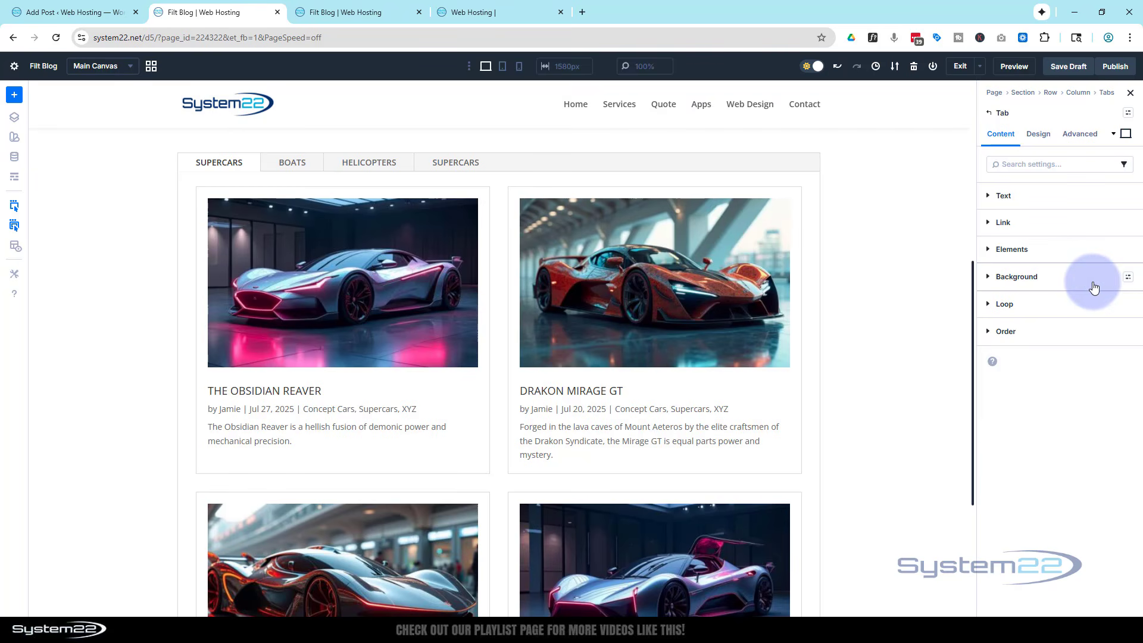
{"action": "left_click", "coordinate": [995, 195]}
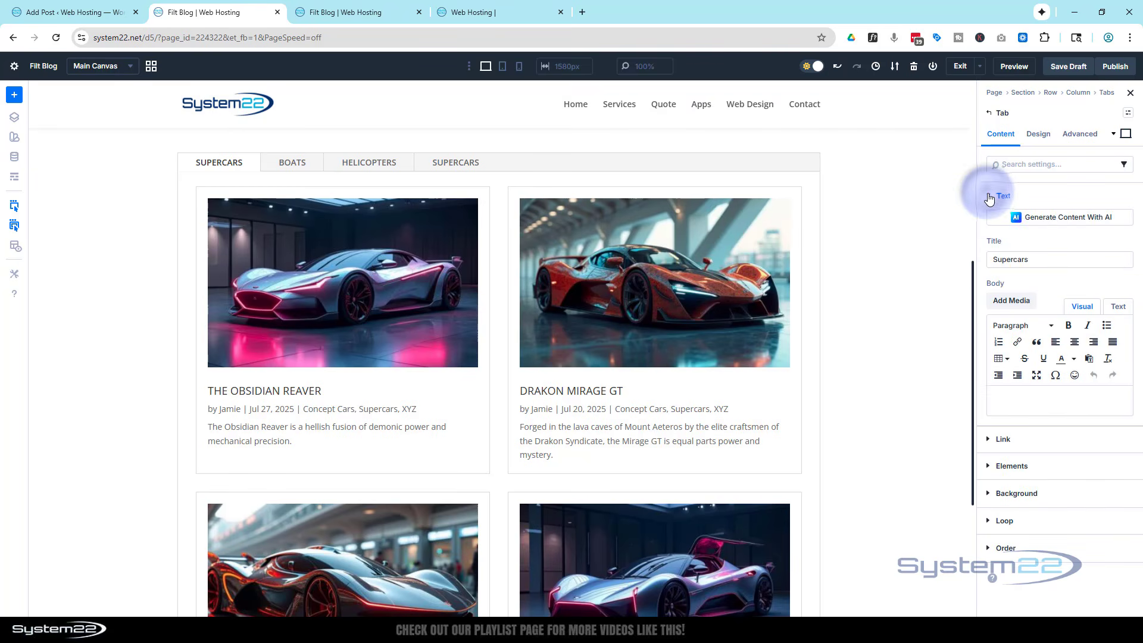
{"action": "double_click", "coordinate": [1038, 261]}
{"action": "type", "text": "Trucks"}
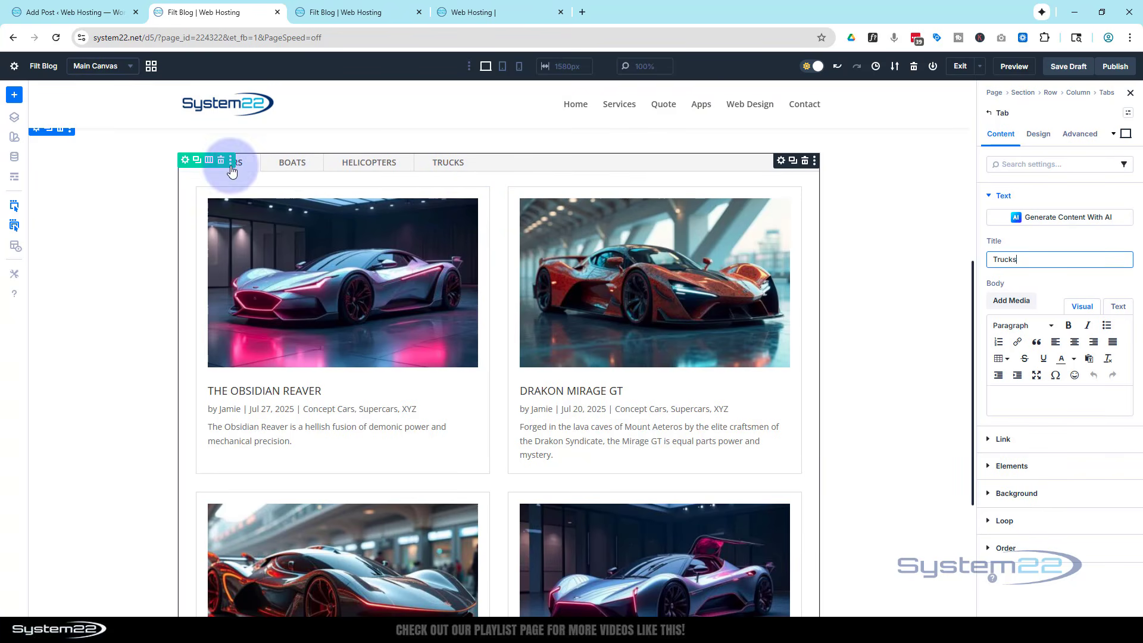
Step: Check the sizing and alignment options of the whole Tabs module
{"action": "left_click", "coordinate": [782, 162]}
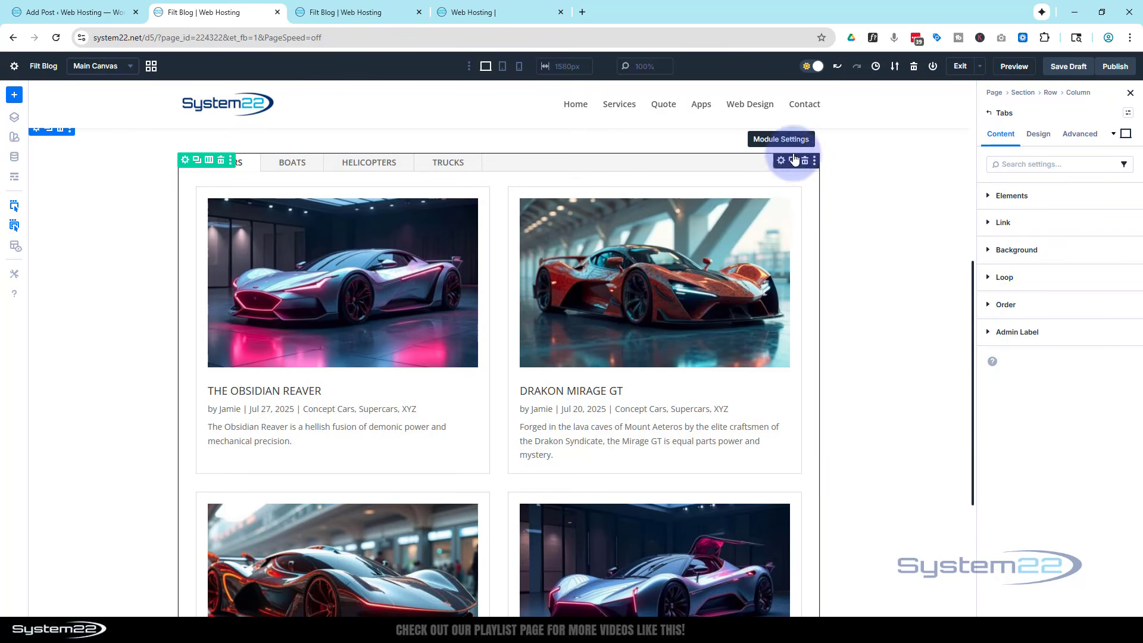
{"action": "left_click", "coordinate": [1033, 135]}
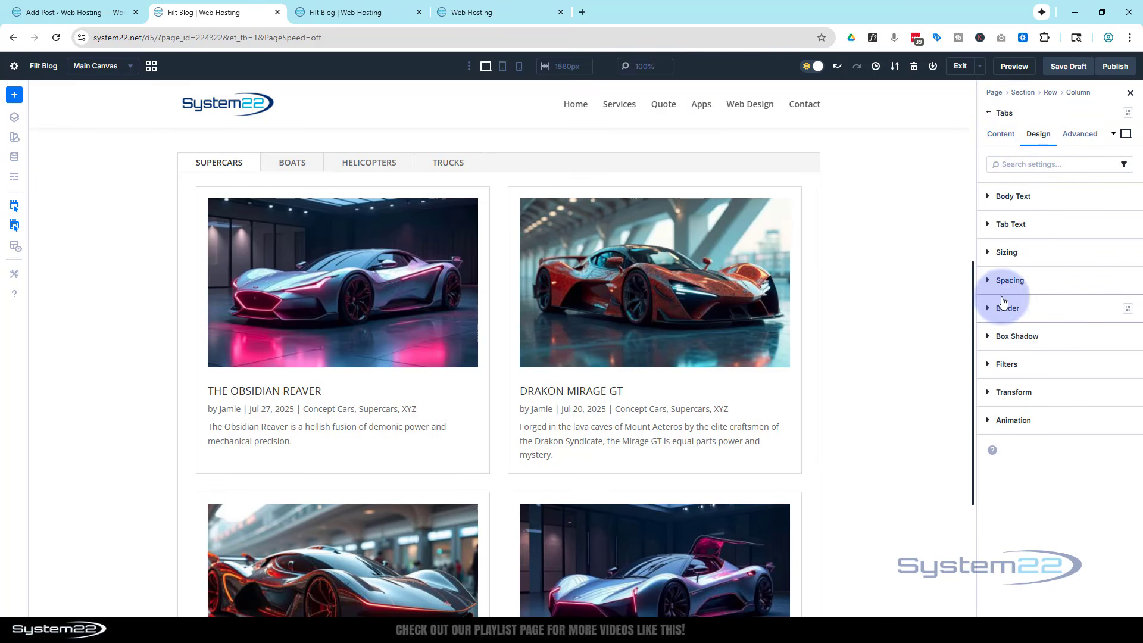
{"action": "left_click", "coordinate": [1006, 252]}
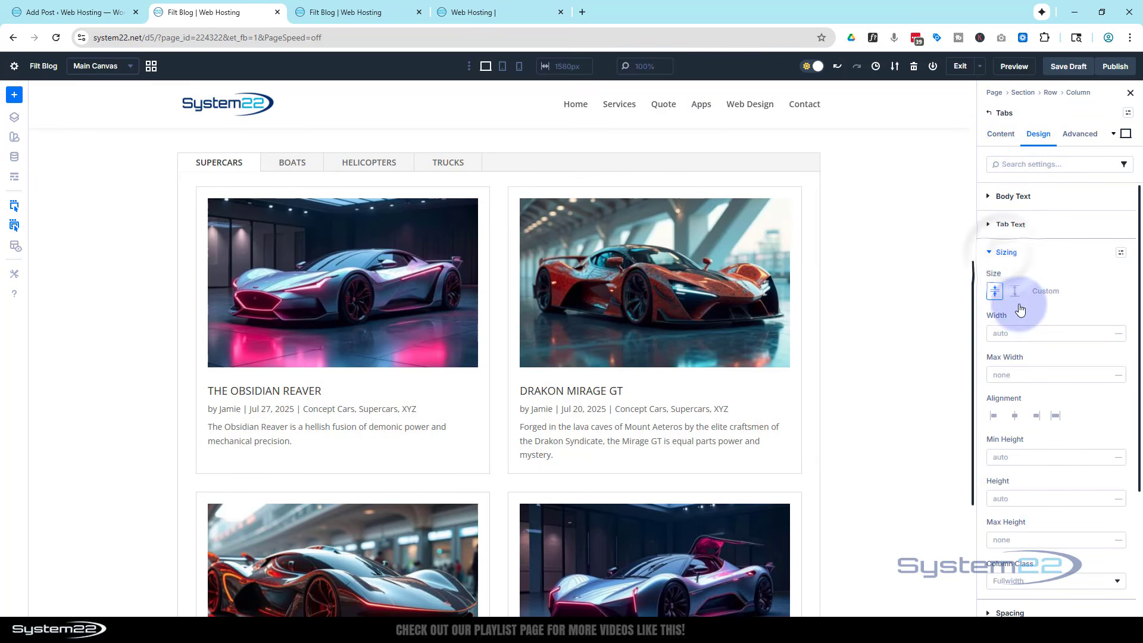
{"action": "left_click", "coordinate": [1036, 416]}
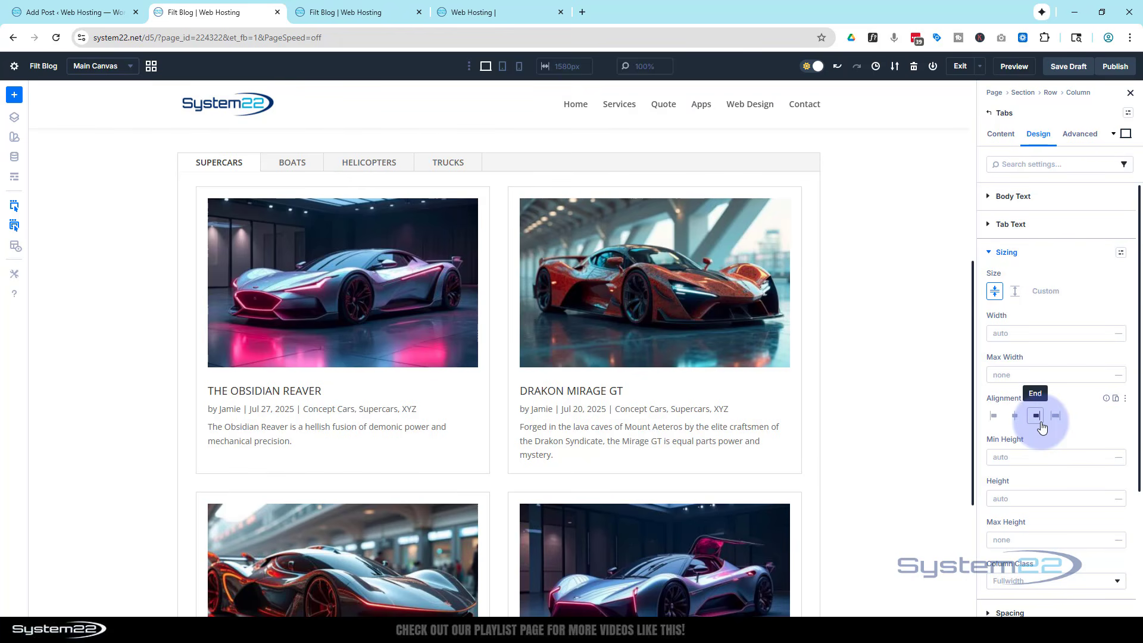
{"action": "scroll", "coordinate": [1056, 426], "scroll_direction": "down", "scroll_amount": 3}
{"action": "scroll", "coordinate": [1056, 426], "scroll_direction": "up", "scroll_amount": 2}
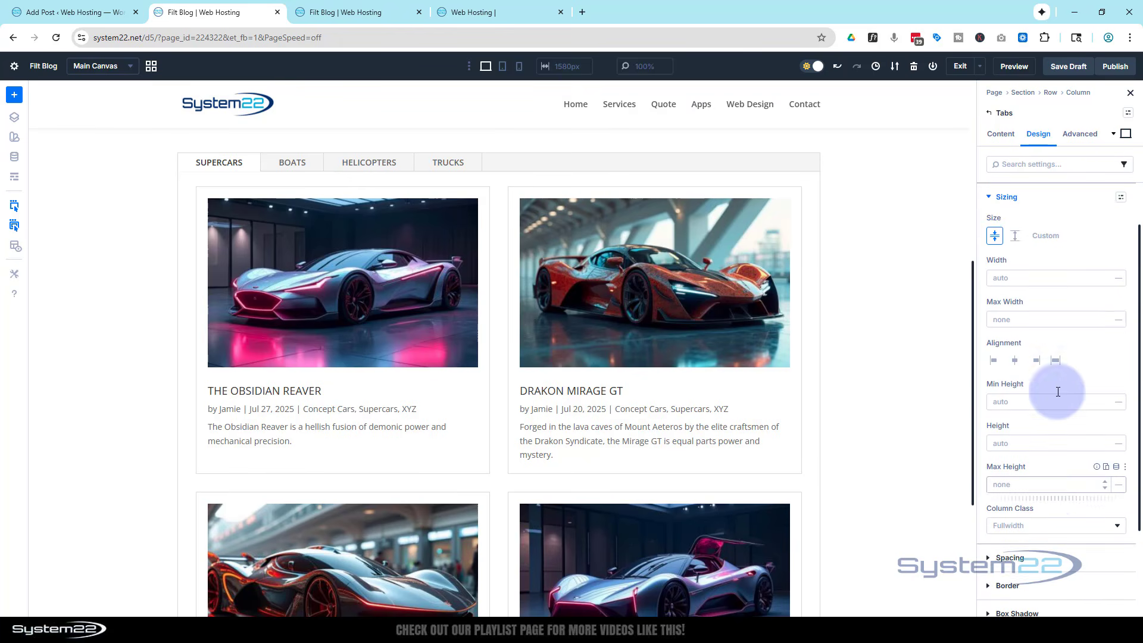
Step: Remove the tab bar's grey background by adding the custom CSS background:none to the module's Tabs Controls element
{"action": "left_click", "coordinate": [1083, 134]}
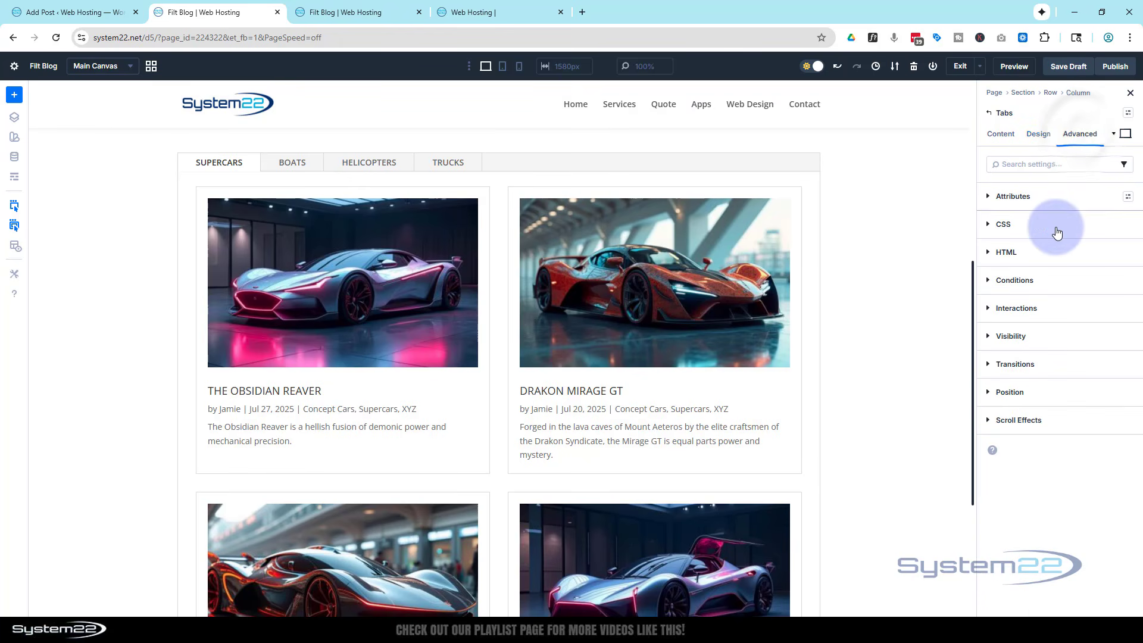
{"action": "left_click", "coordinate": [1057, 231]}
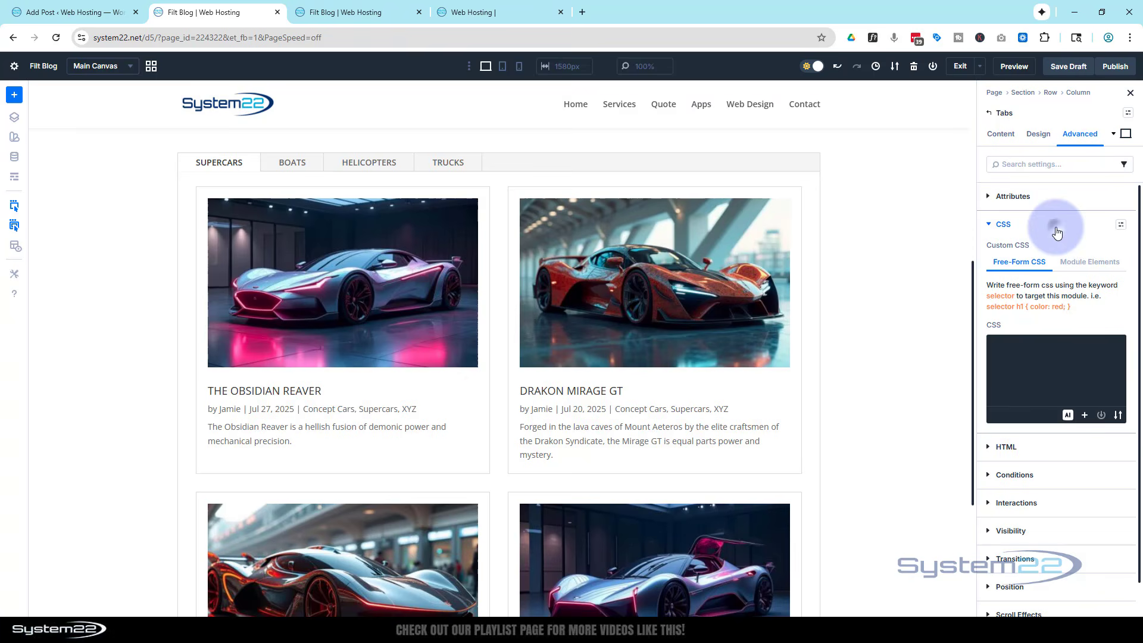
{"action": "left_click", "coordinate": [1087, 263]}
{"action": "scroll", "coordinate": [1060, 334], "scroll_direction": "down", "scroll_amount": 5}
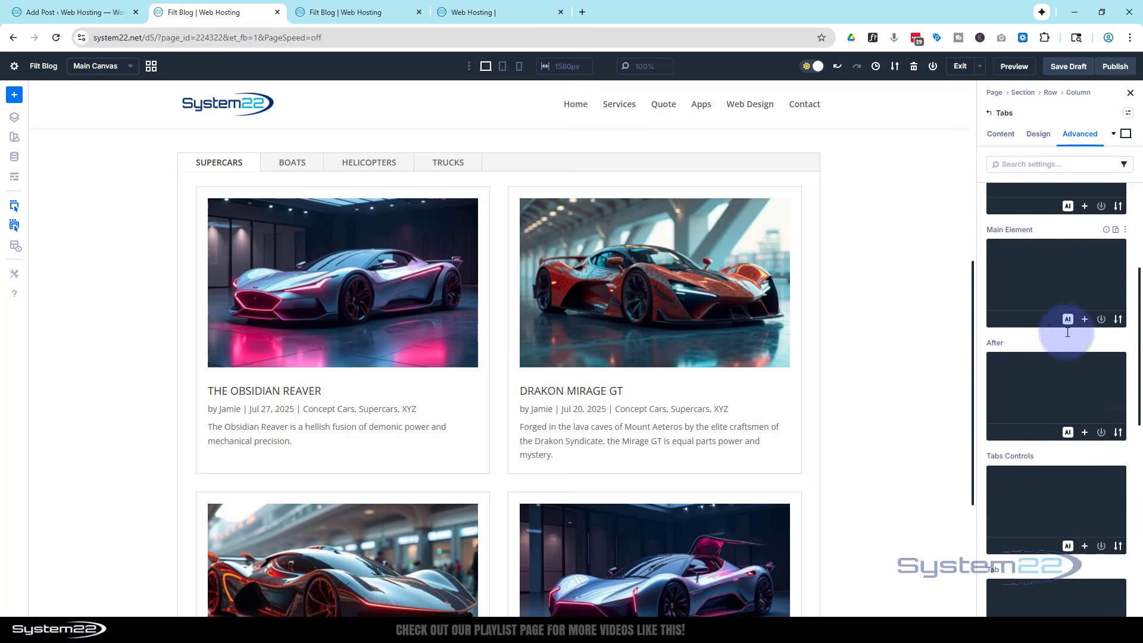
{"action": "scroll", "coordinate": [1068, 333], "scroll_direction": "down", "scroll_amount": 3}
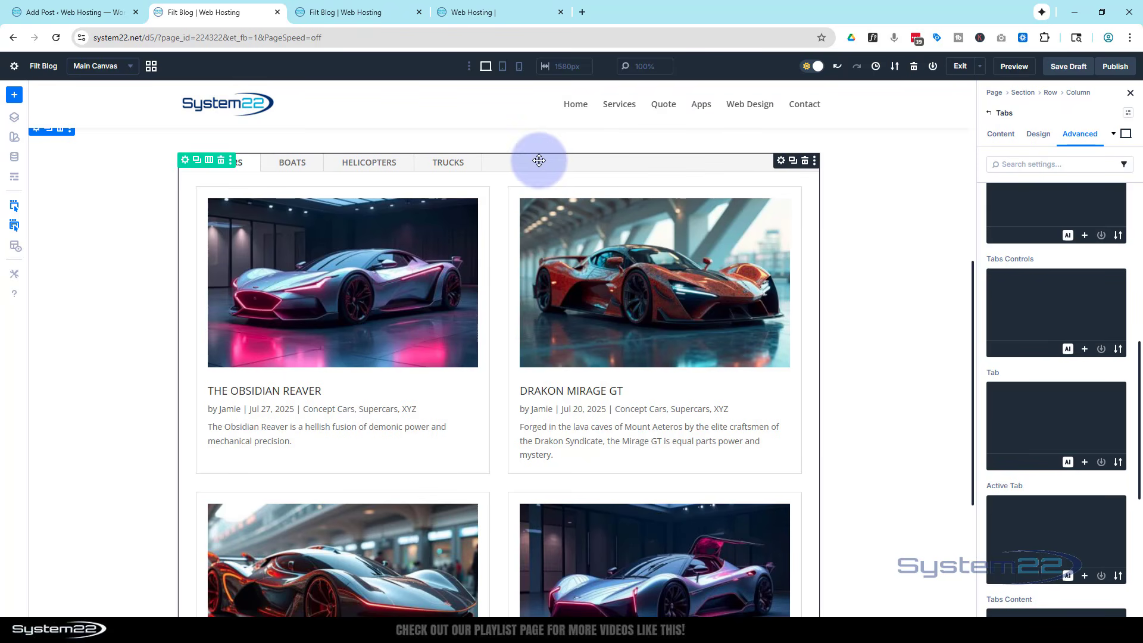
{"action": "left_click", "coordinate": [1019, 291]}
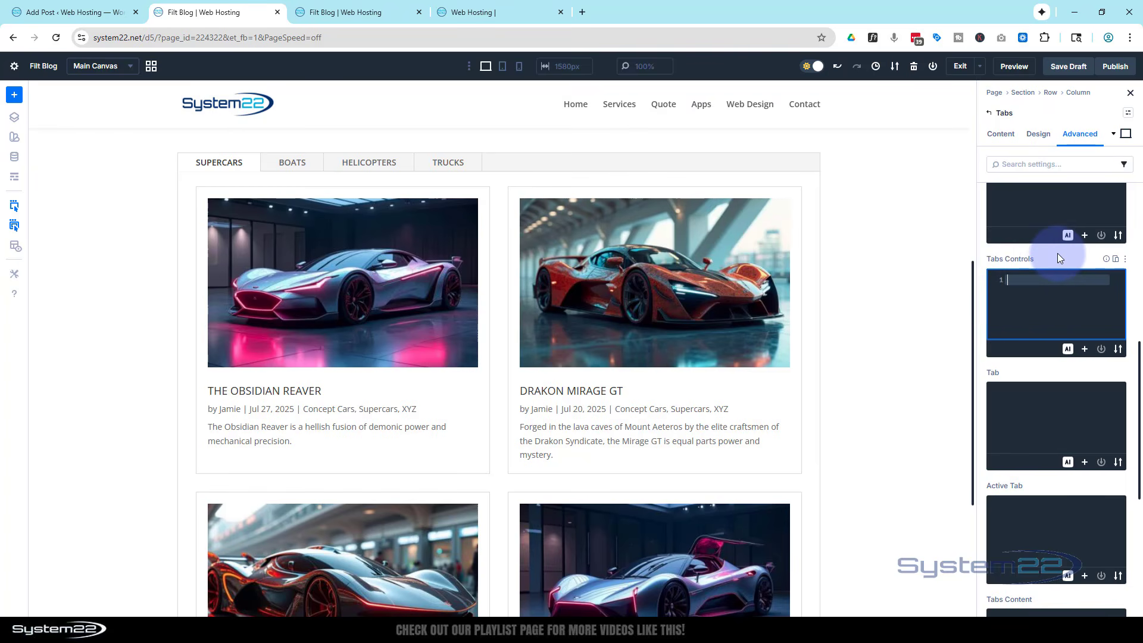
{"action": "type", "text": "background:none"}
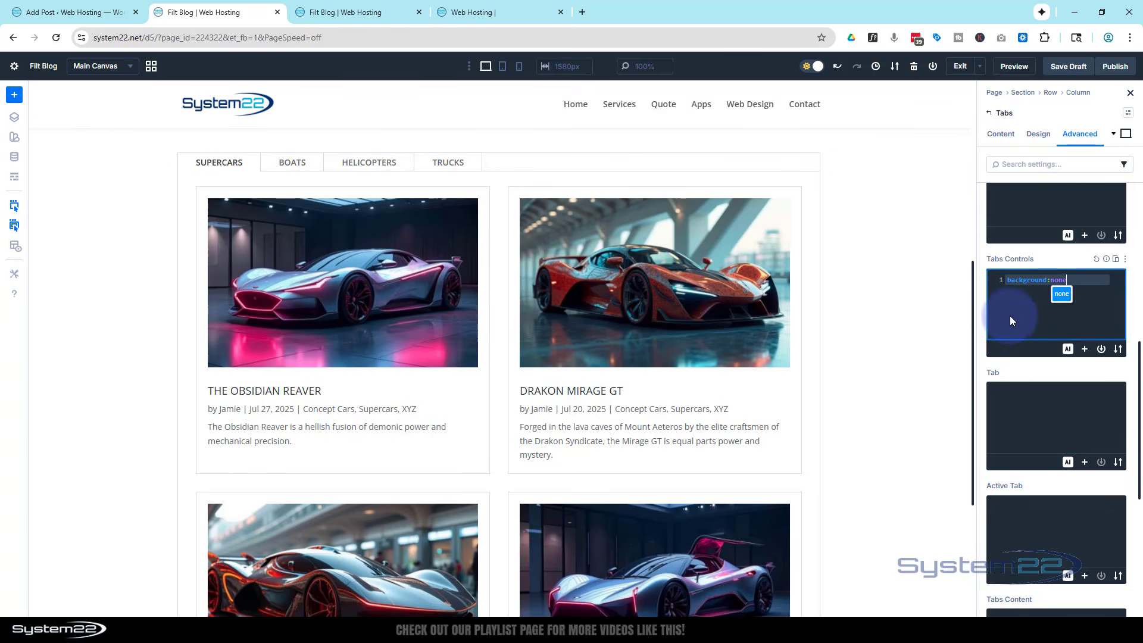
Step: Make the four tabs equally wide by adding the custom CSS width:25% to the module's Tab element
{"action": "scroll", "coordinate": [1009, 321], "scroll_direction": "down", "scroll_amount": 2}
{"action": "left_click", "coordinate": [598, 196]}
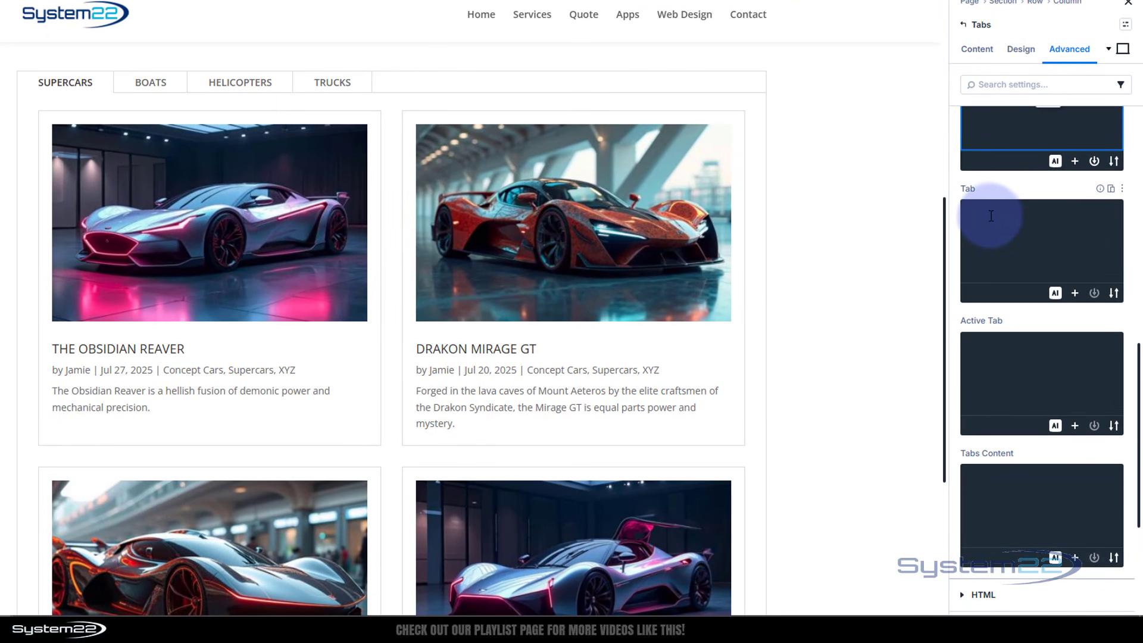
{"action": "left_click", "coordinate": [993, 217]}
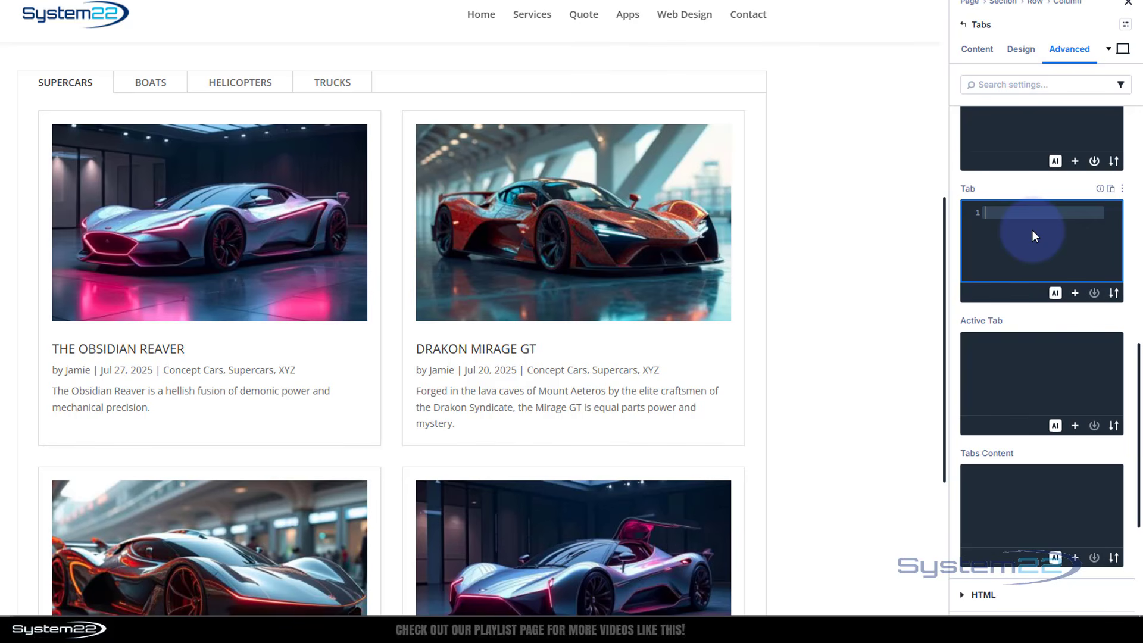
{"action": "type", "text": "wi"}
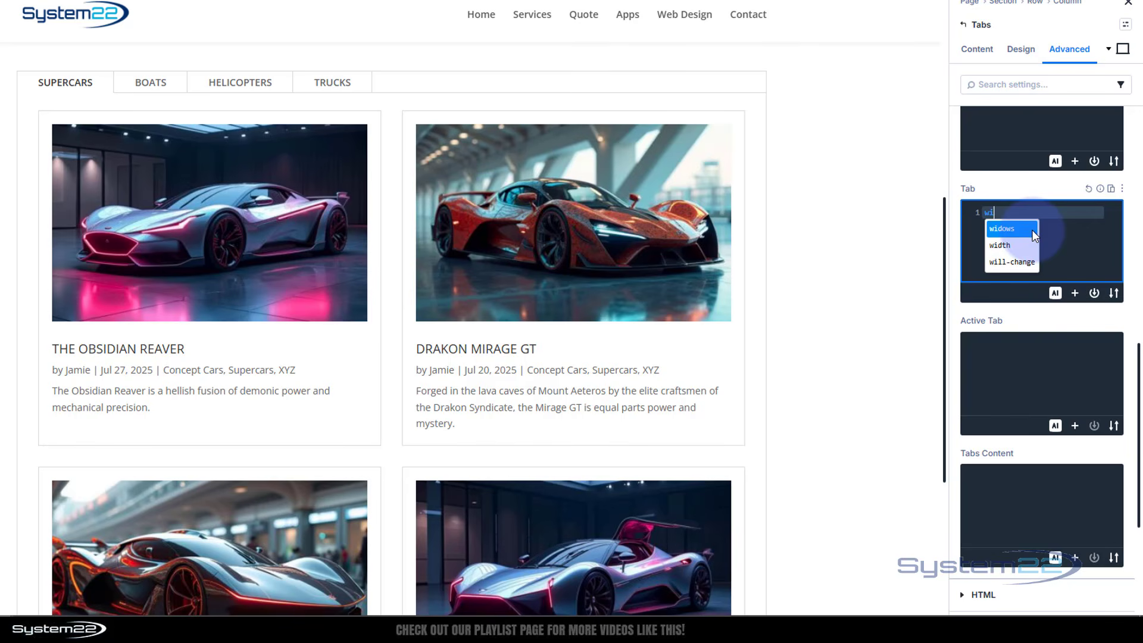
{"action": "type", "text": "dth"}
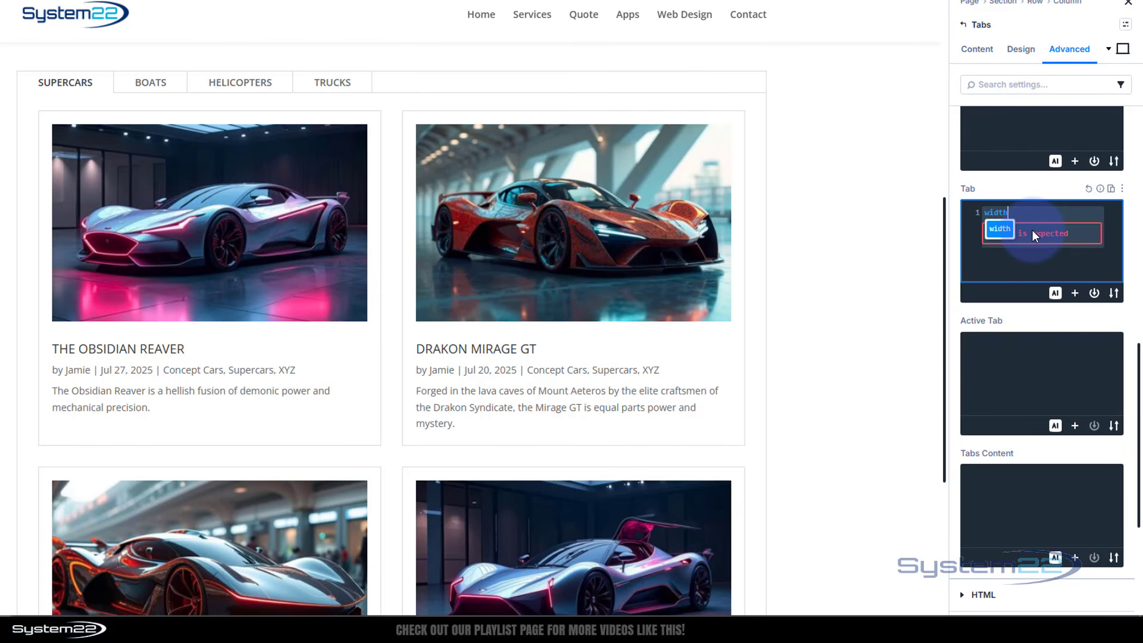
{"action": "type", "text": ":25"}
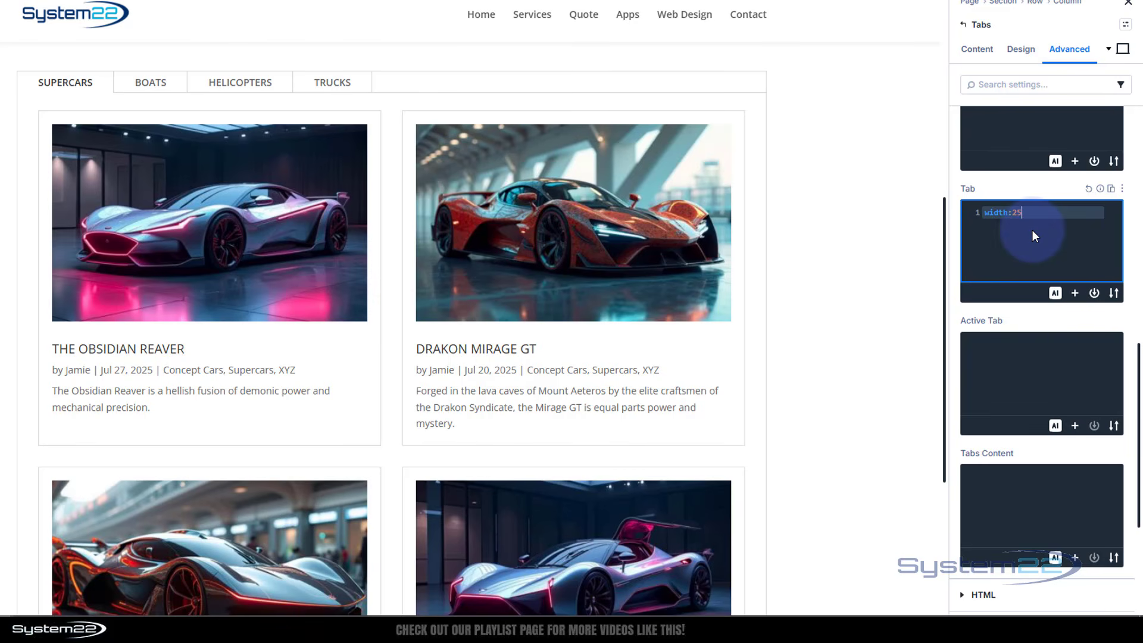
{"action": "type", "text": "%"}
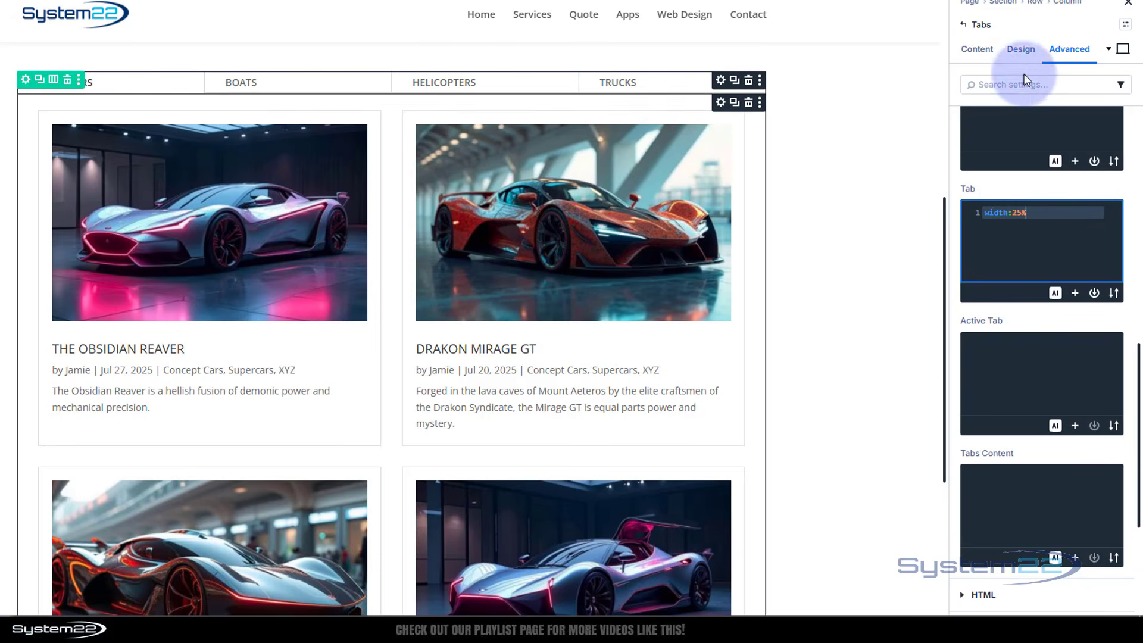
Step: Set the inactive tab background to the global Secondary Color and the active tab background to the Primary Color
{"action": "left_click", "coordinate": [1024, 58]}
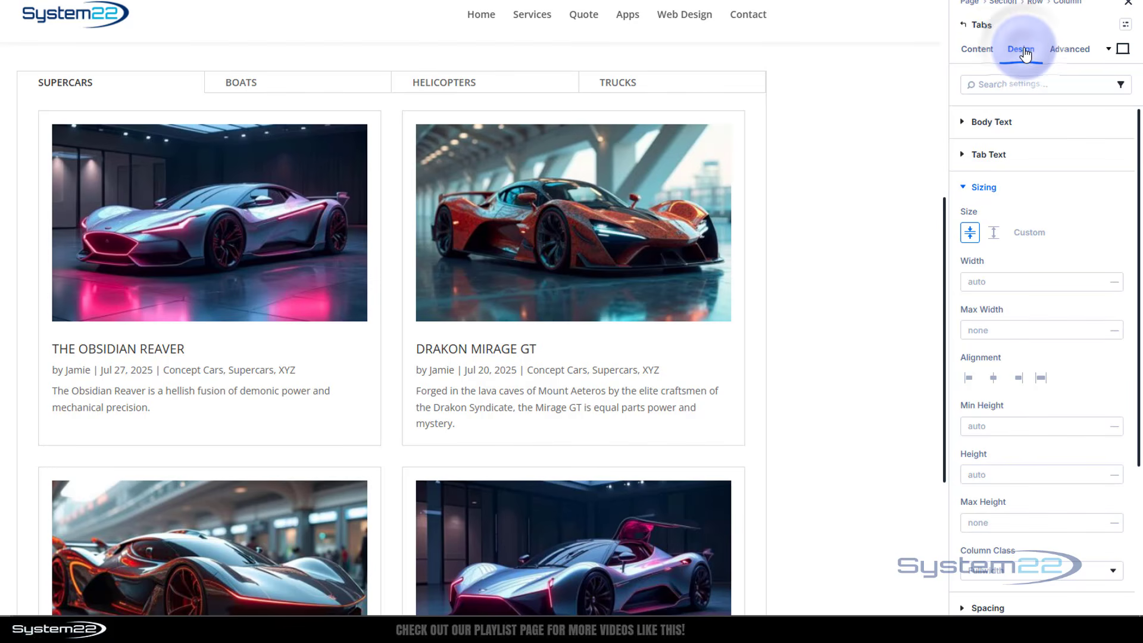
{"action": "left_click", "coordinate": [968, 155]}
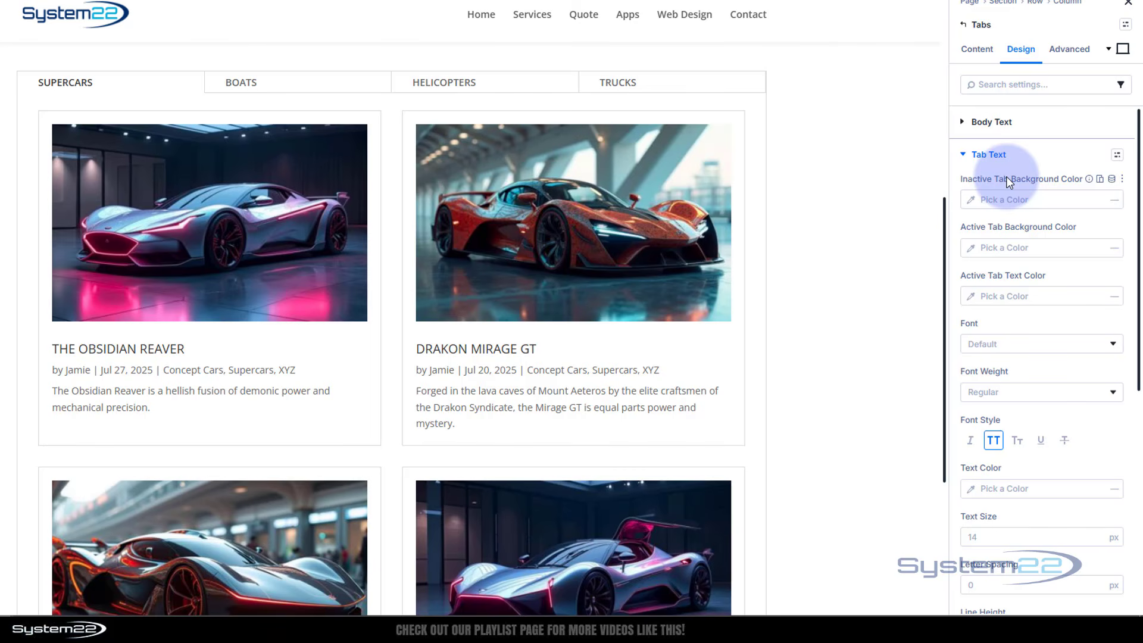
{"action": "left_click", "coordinate": [976, 202]}
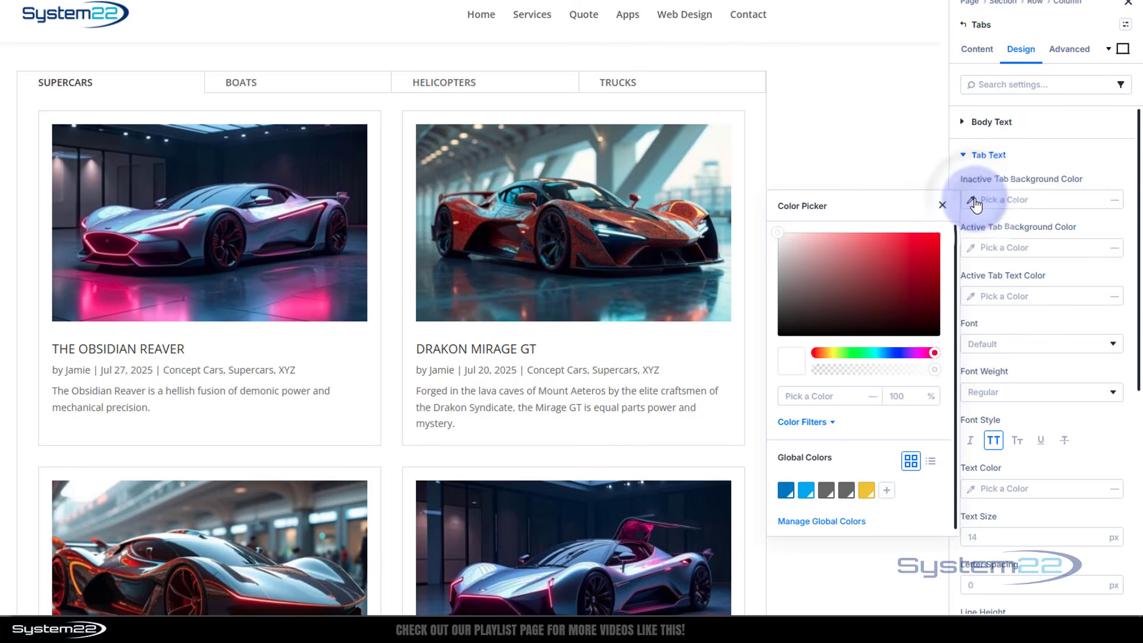
{"action": "left_click", "coordinate": [808, 491]}
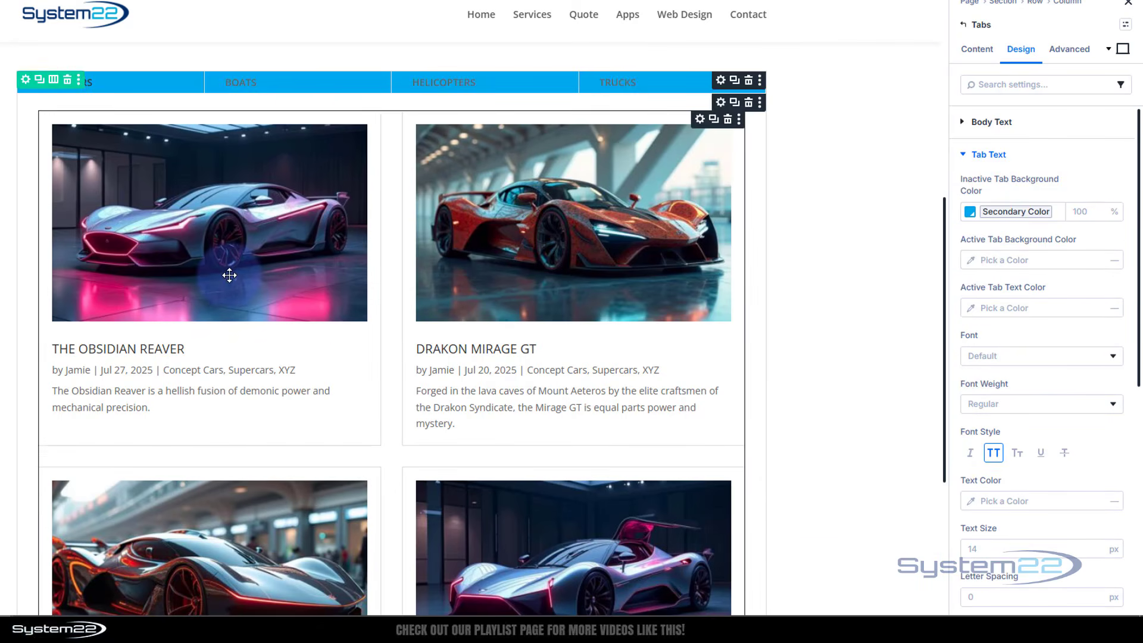
{"action": "left_click", "coordinate": [971, 262]}
{"action": "left_click", "coordinate": [783, 535]}
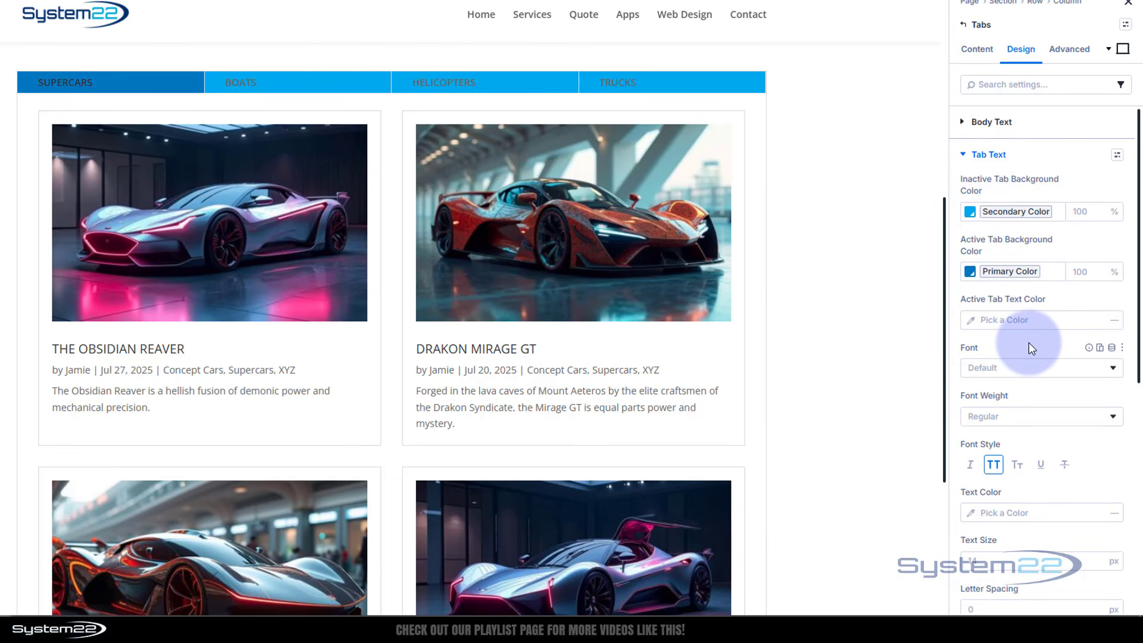
Step: Set the tab text color to white (FFFFFF)
{"action": "scroll", "coordinate": [1029, 342], "scroll_direction": "down", "scroll_amount": 4}
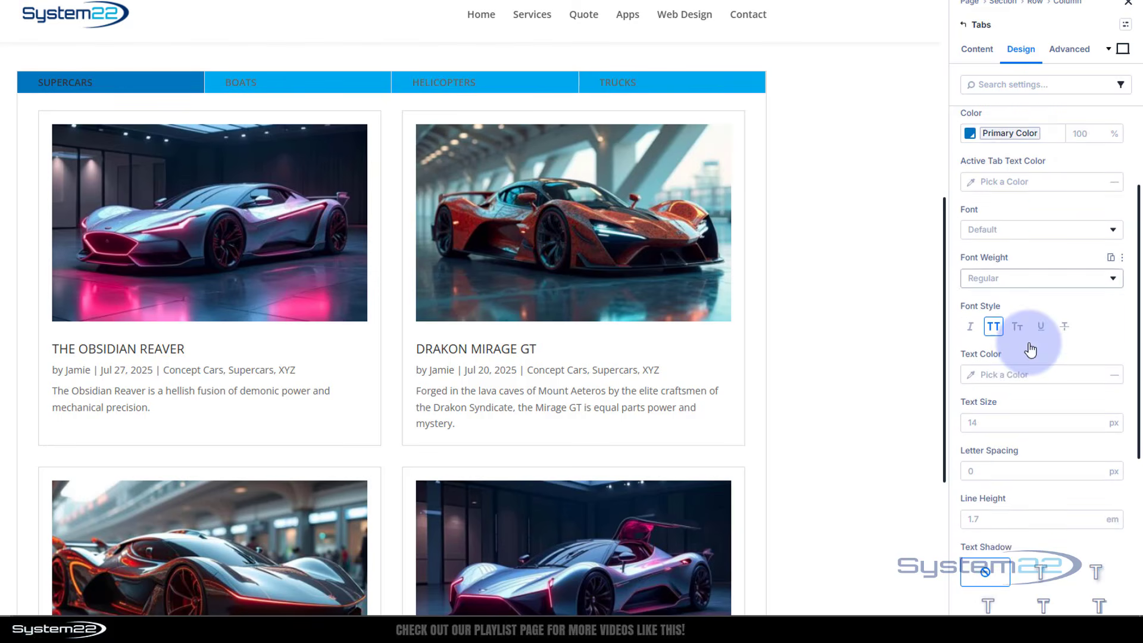
{"action": "left_click", "coordinate": [968, 306]}
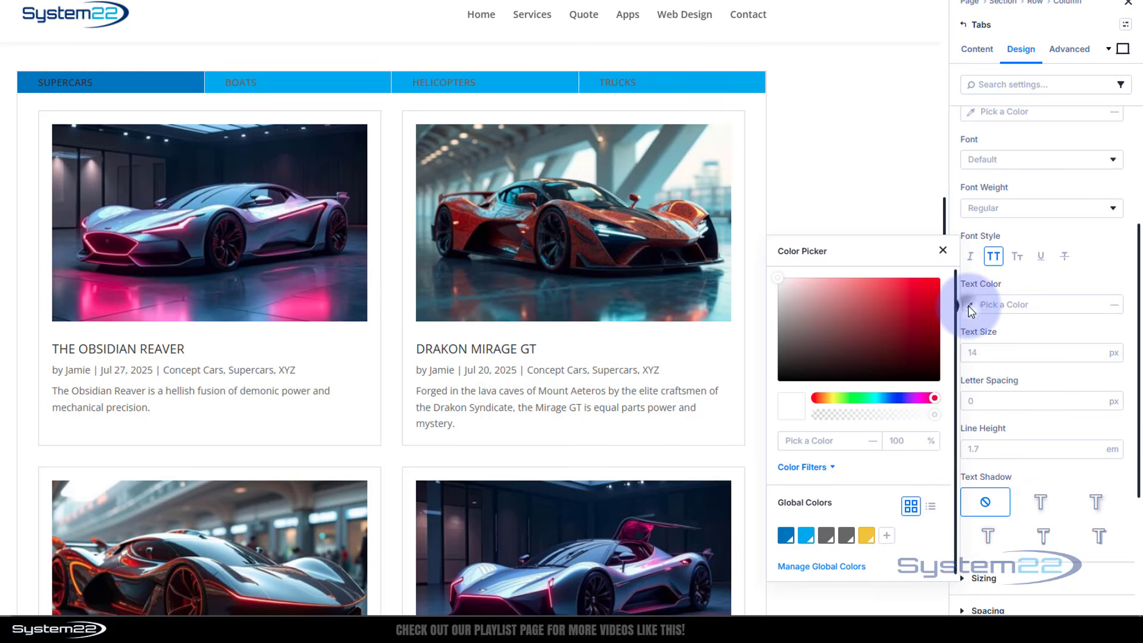
{"action": "left_click", "coordinate": [833, 311]}
{"action": "left_click_drag", "start_coordinate": [834, 310], "coordinate": [764, 269]}
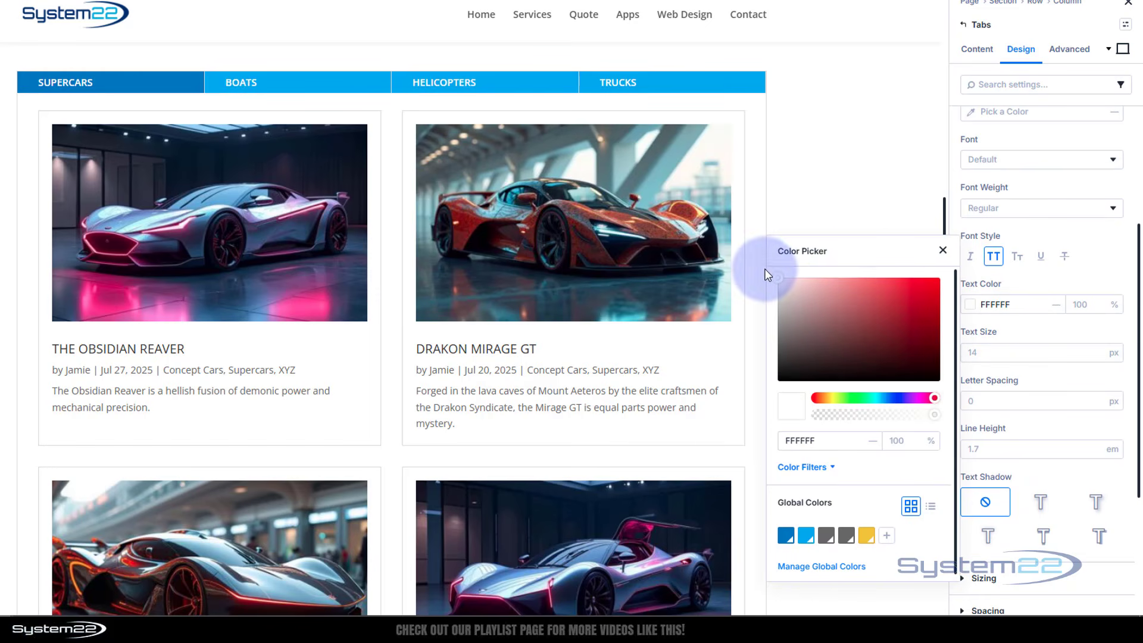
{"action": "left_click", "coordinate": [1042, 322]}
{"action": "scroll", "coordinate": [1042, 321], "scroll_direction": "down", "scroll_amount": 3}
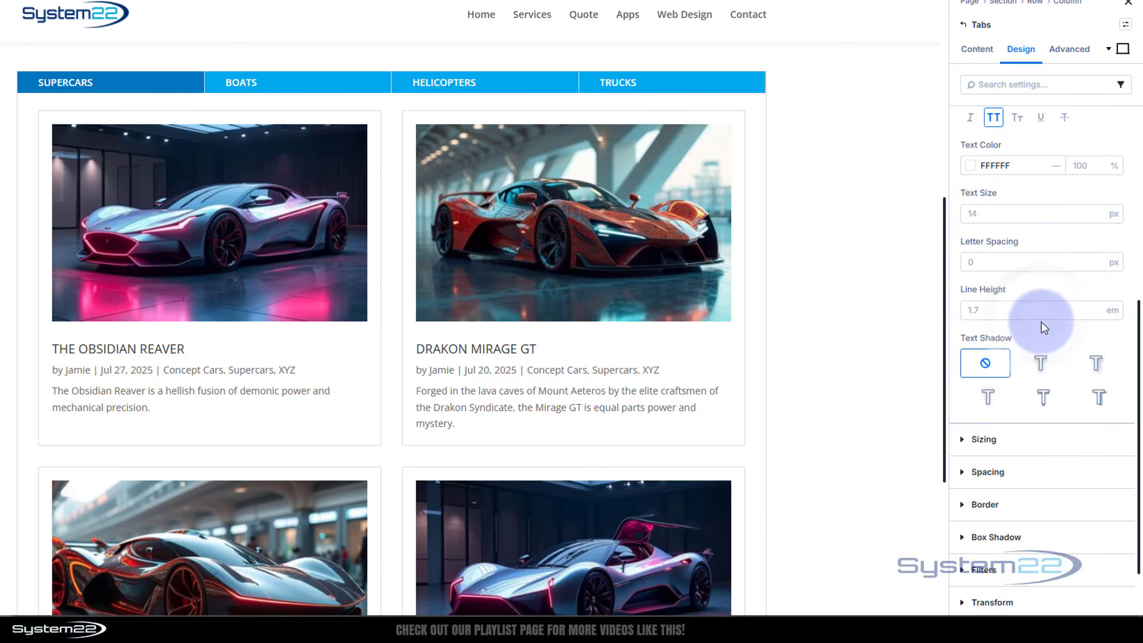
{"action": "scroll", "coordinate": [1042, 321], "scroll_direction": "up", "scroll_amount": 2}
{"action": "scroll", "coordinate": [1042, 328], "scroll_direction": "up", "scroll_amount": 4}
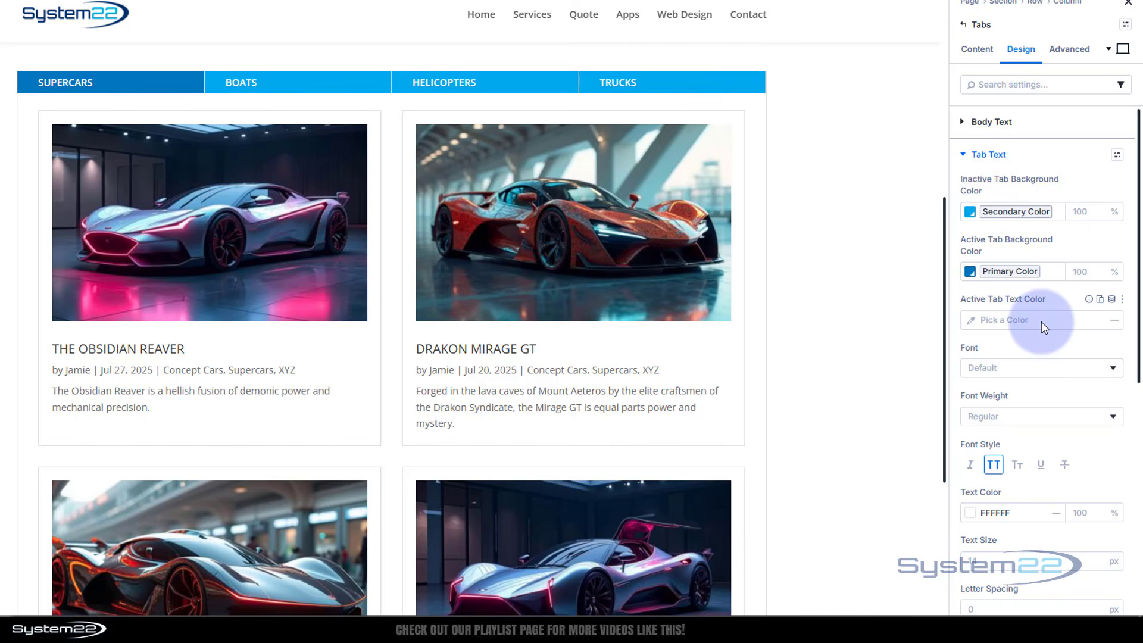
Step: Center the tab titles by adding text-align:center after width:25% in the custom CSS of the module's Tab element
{"action": "left_click", "coordinate": [1082, 52]}
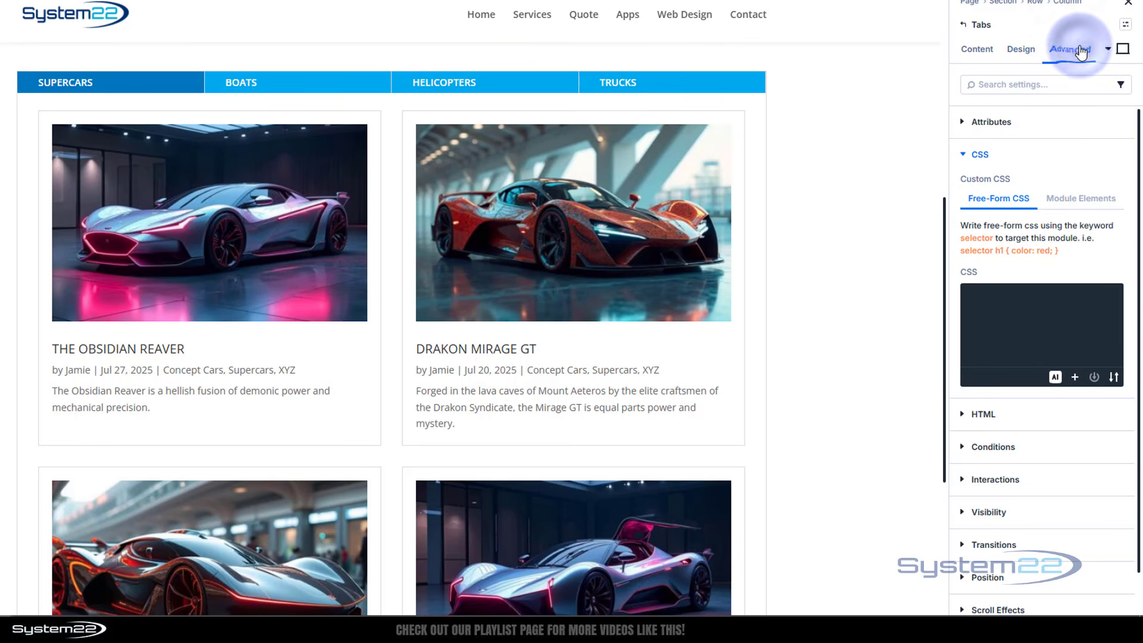
{"action": "left_click", "coordinate": [1075, 203]}
{"action": "scroll", "coordinate": [1073, 198], "scroll_direction": "down", "scroll_amount": 4}
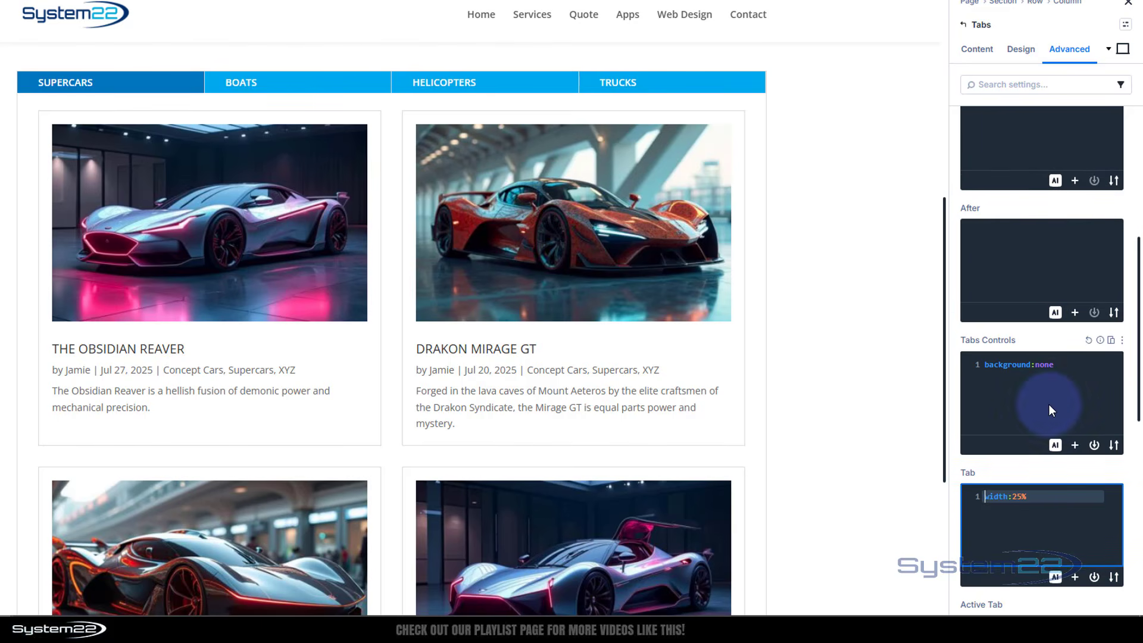
{"action": "scroll", "coordinate": [1049, 405], "scroll_direction": "down", "scroll_amount": 2}
{"action": "left_click_drag", "start_coordinate": [992, 377], "coordinate": [1053, 364]}
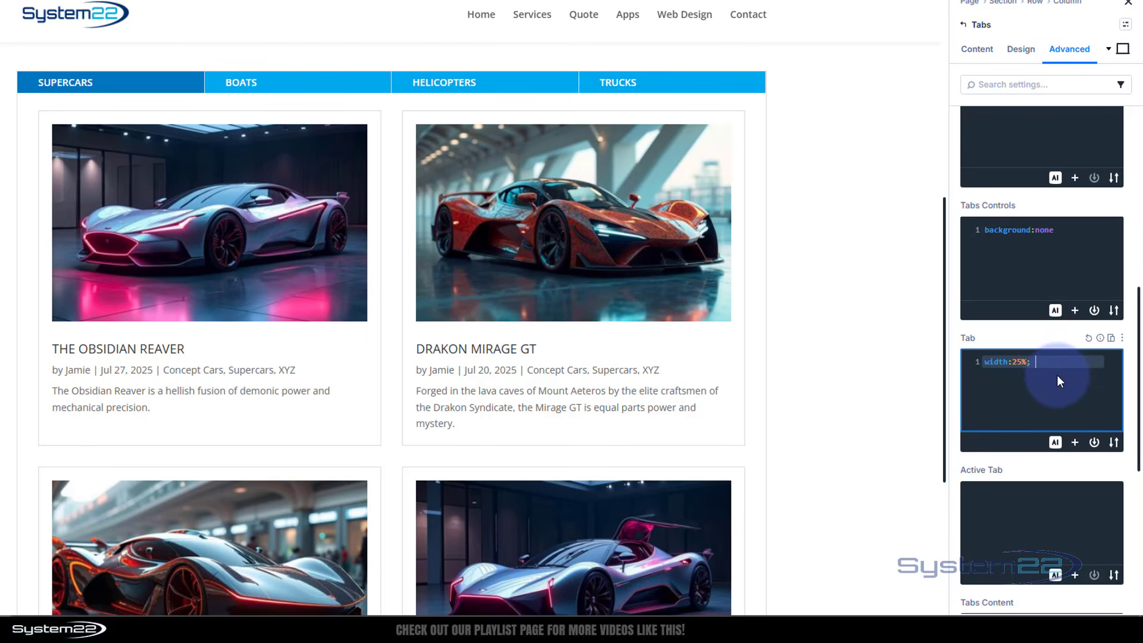
{"action": "type", "text": "; text"}
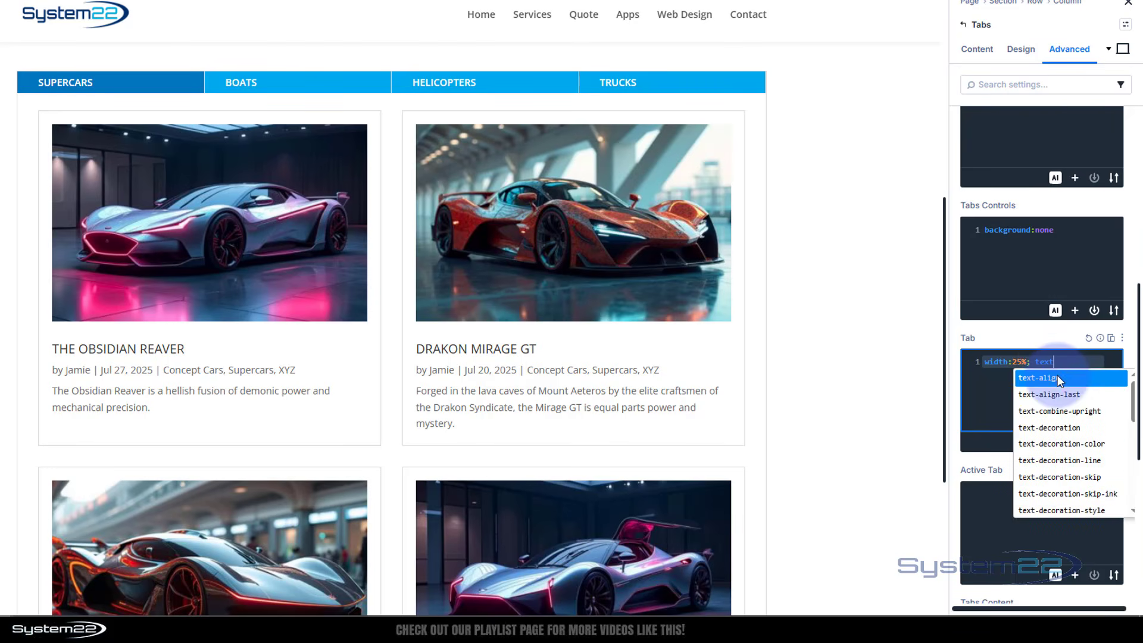
{"action": "type", "text": "-ali"}
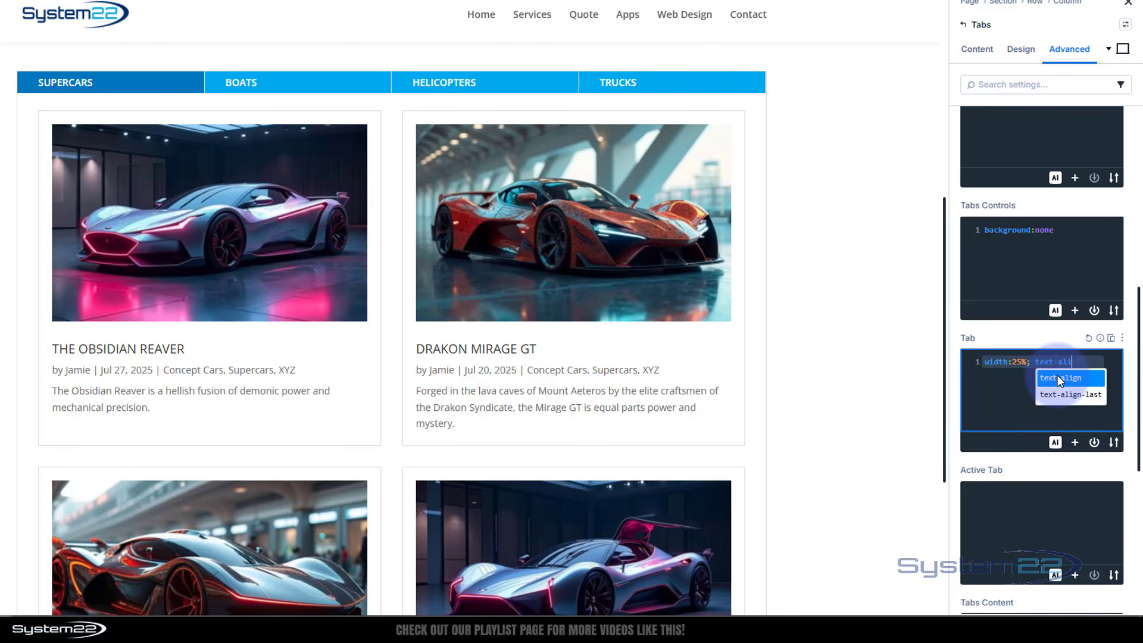
{"action": "type", "text": "gn"}
{"action": "left_click", "coordinate": [1058, 377]}
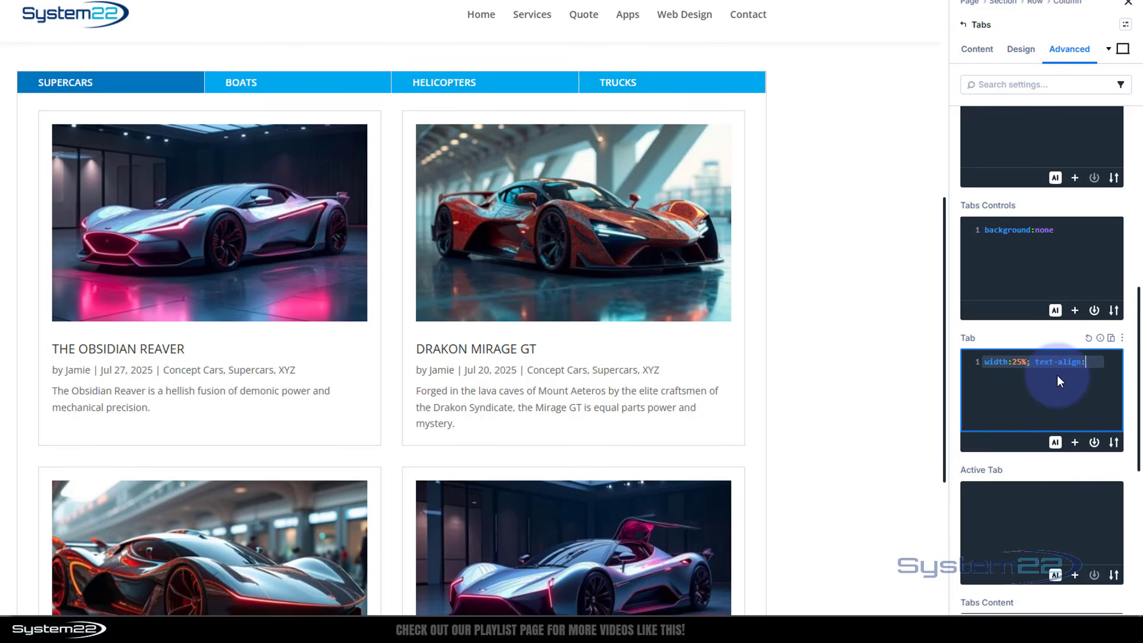
{"action": "type", "text": "center"}
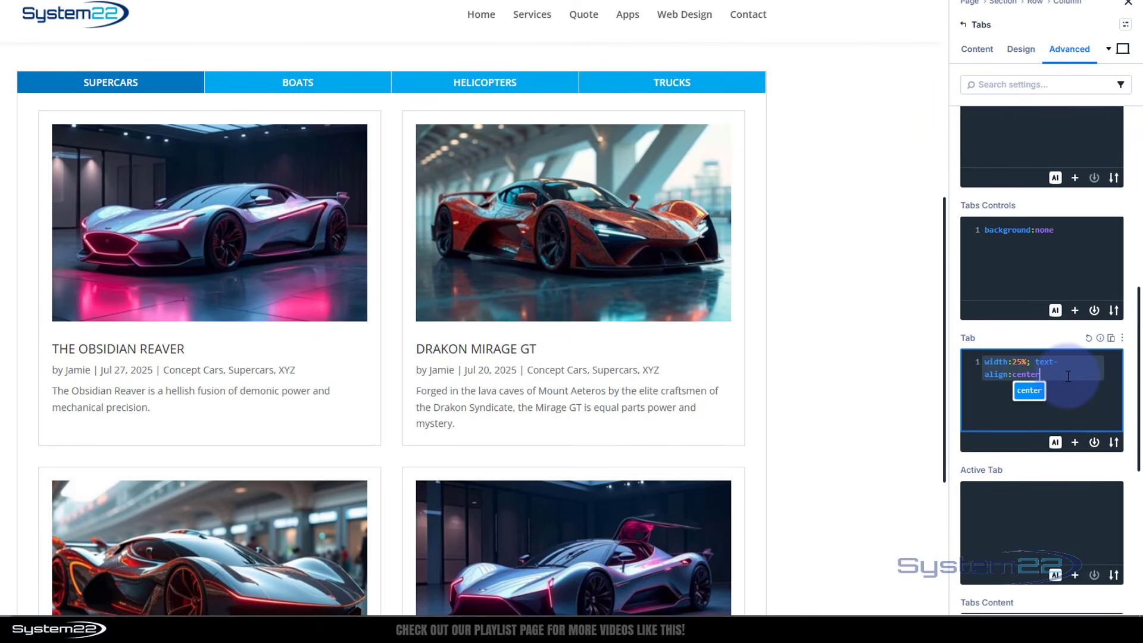
{"action": "left_click_drag", "start_coordinate": [1069, 378], "coordinate": [986, 364]}
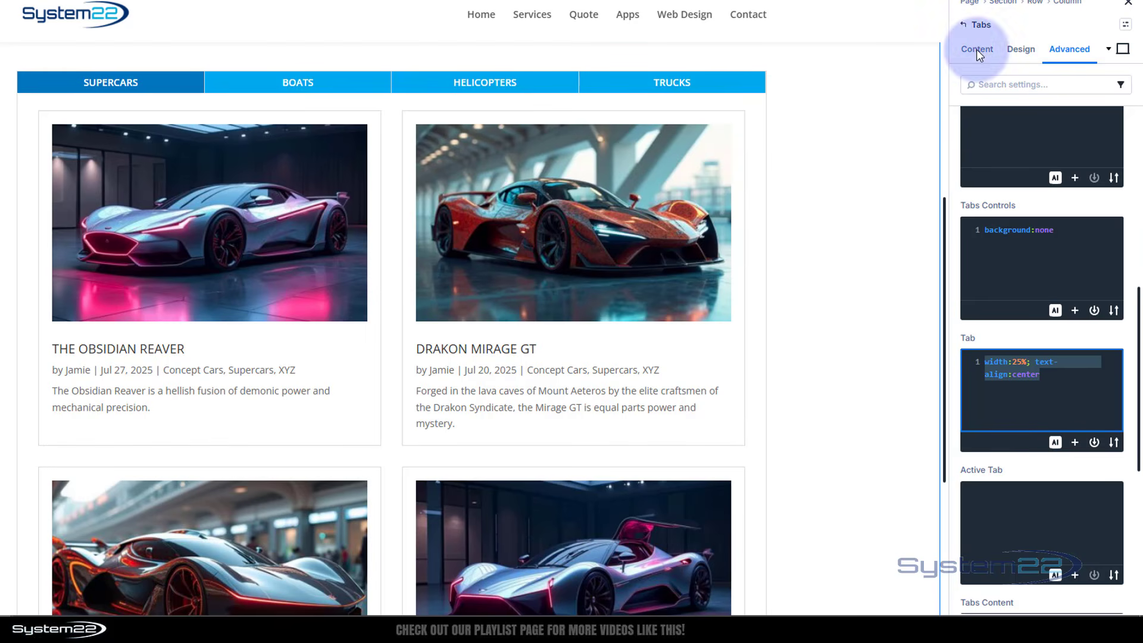
Step: Remove the outline around the Tabs module by setting its border width to 0 px
{"action": "left_click", "coordinate": [1020, 50]}
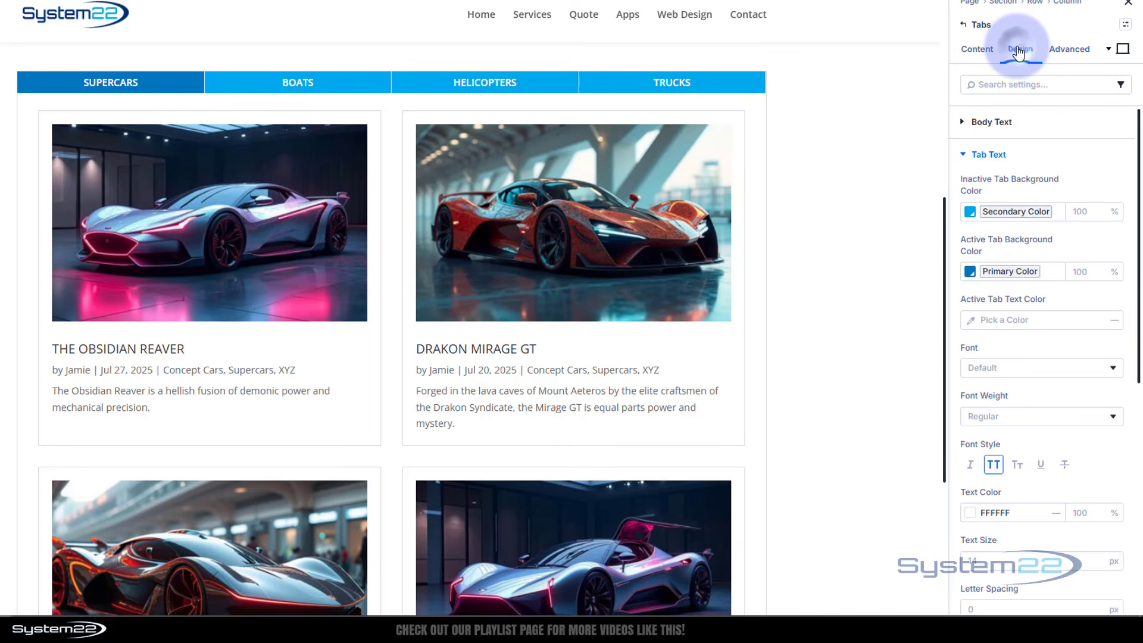
{"action": "scroll", "coordinate": [1034, 241], "scroll_direction": "down", "scroll_amount": 5}
{"action": "scroll", "coordinate": [1036, 248], "scroll_direction": "down", "scroll_amount": 3}
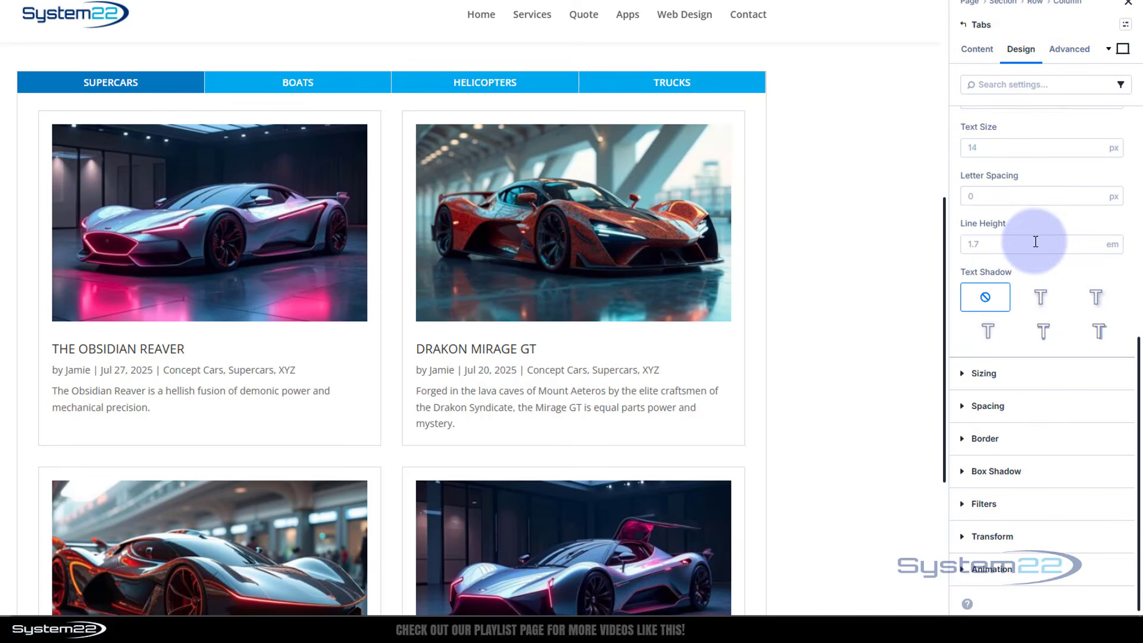
{"action": "left_click", "coordinate": [970, 440]}
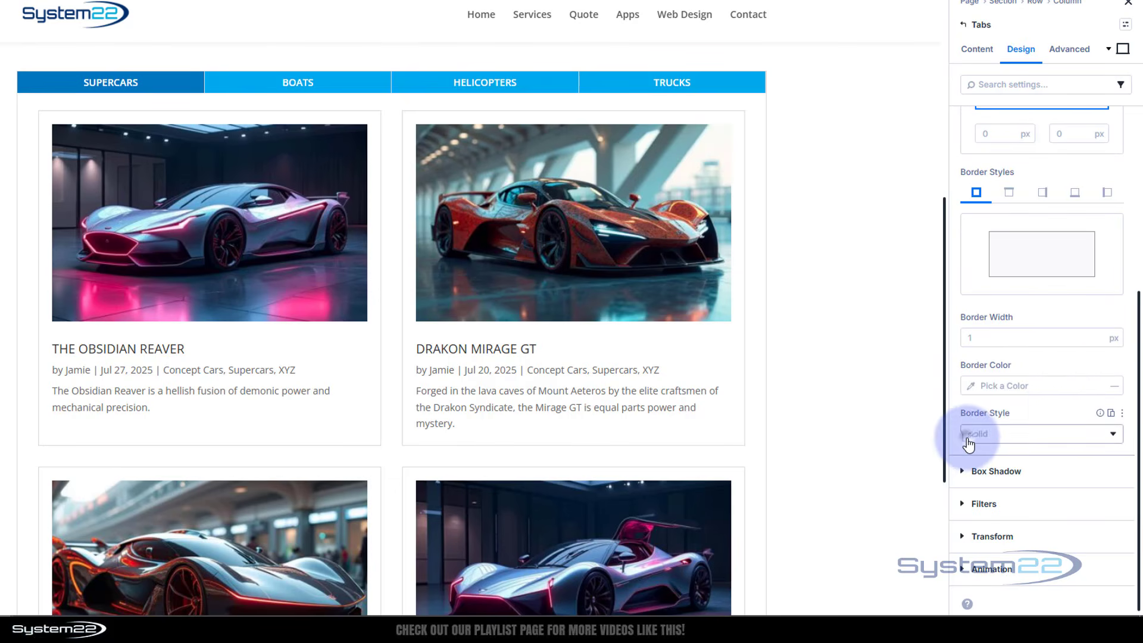
{"action": "left_click", "coordinate": [1089, 341]}
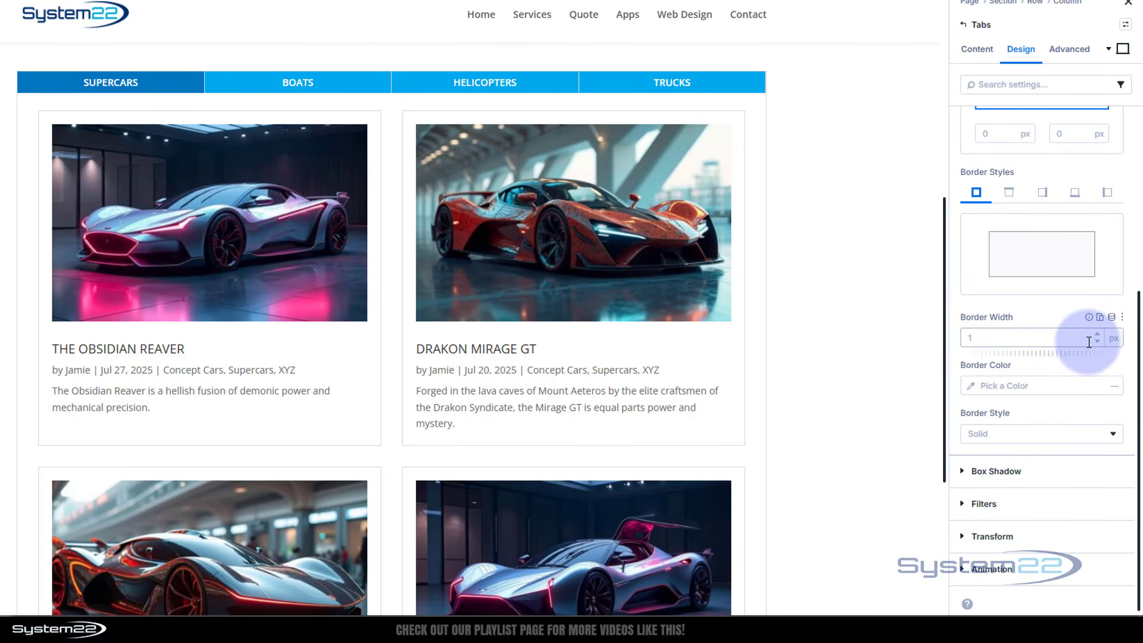
{"action": "left_click", "coordinate": [1098, 342]}
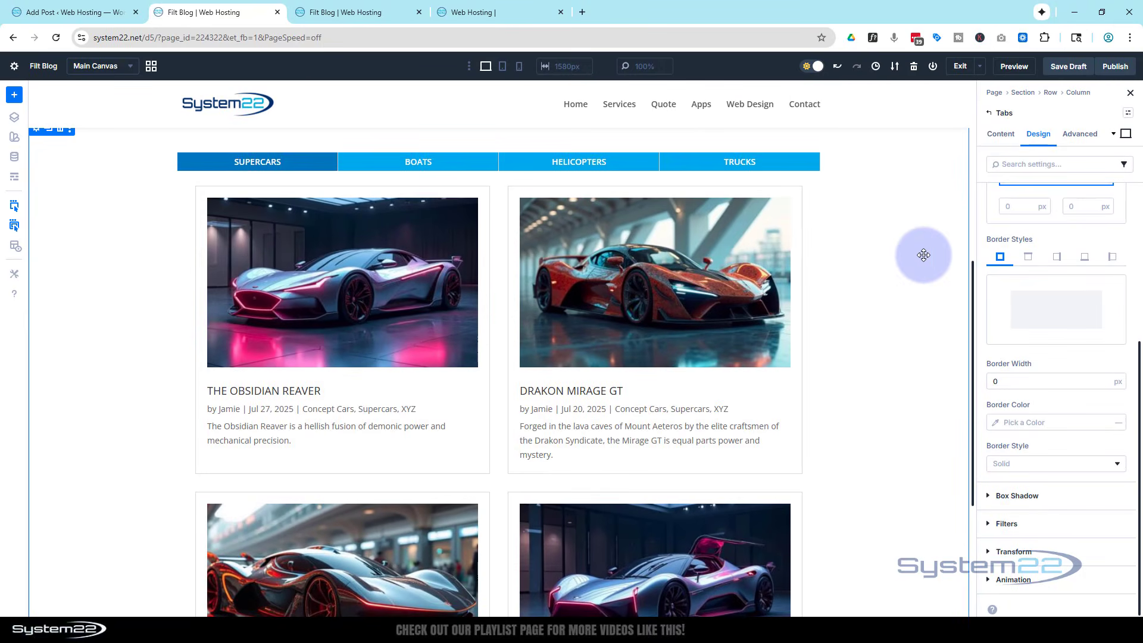
Step: For the phone view only, set the Tab element's custom CSS to width:100%, and check the tablet and desktop layouts
{"action": "left_click", "coordinate": [504, 67]}
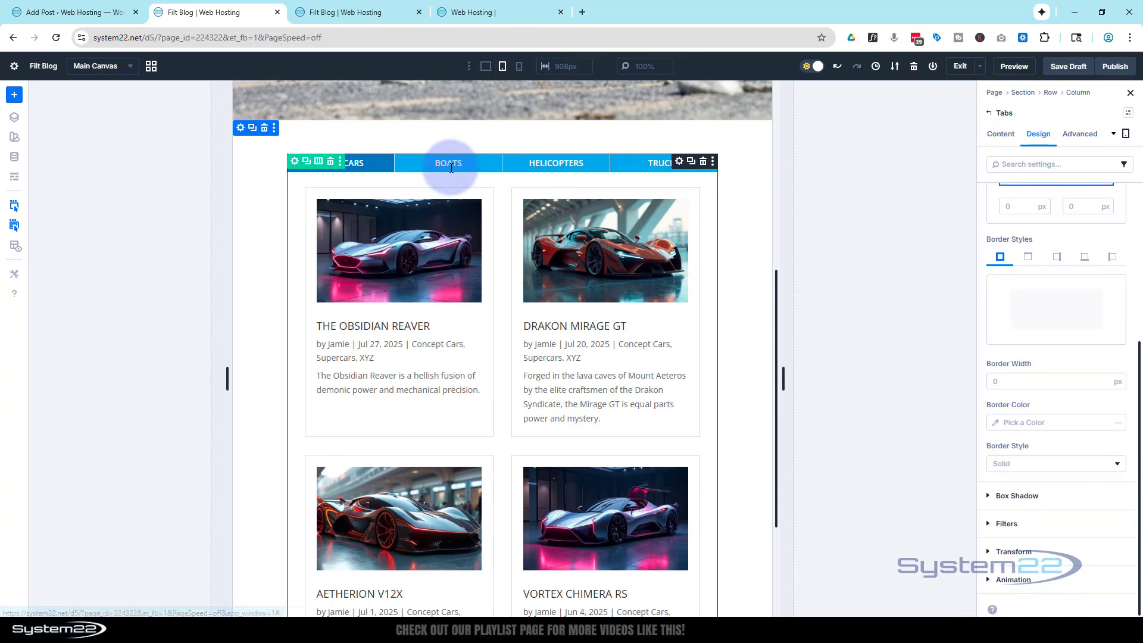
{"action": "left_click", "coordinate": [520, 67]}
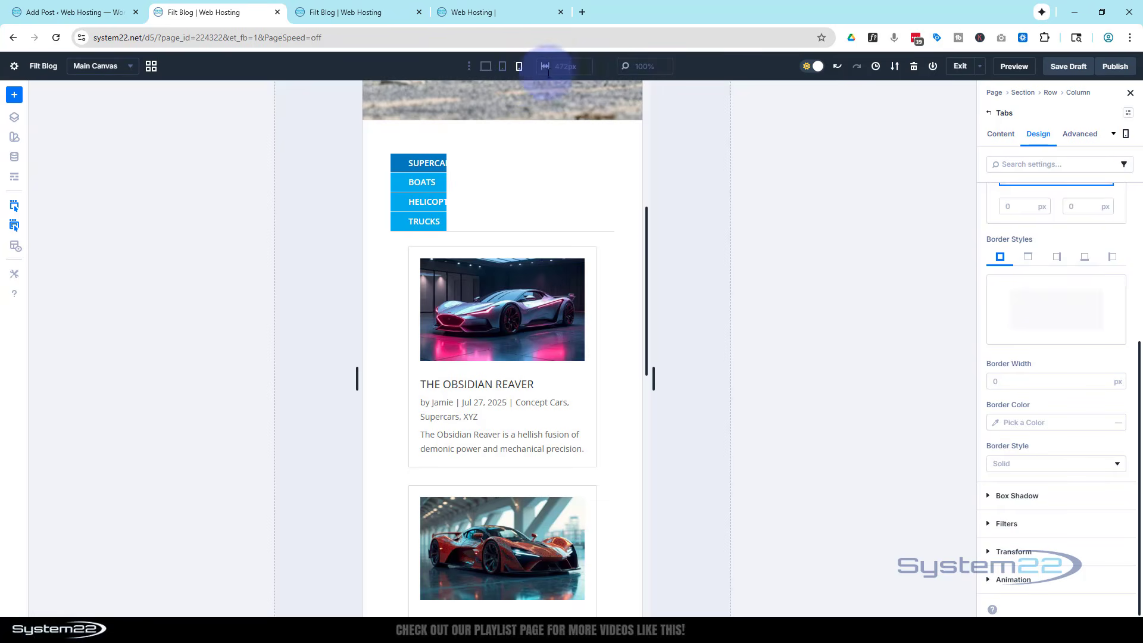
{"action": "left_click", "coordinate": [1079, 135]}
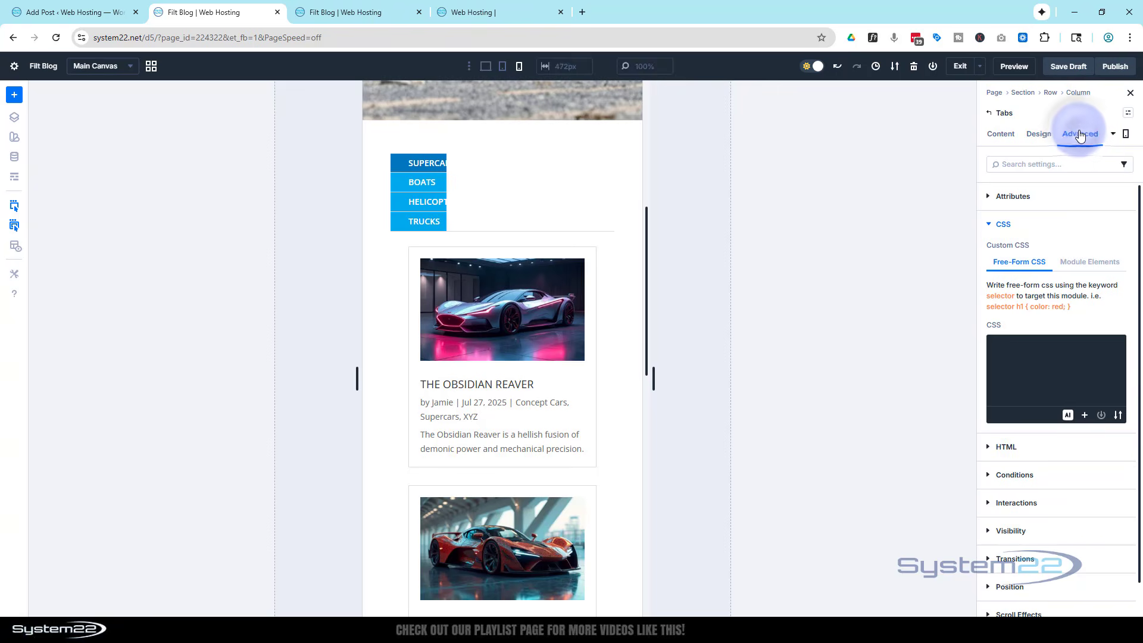
{"action": "left_click", "coordinate": [1091, 262]}
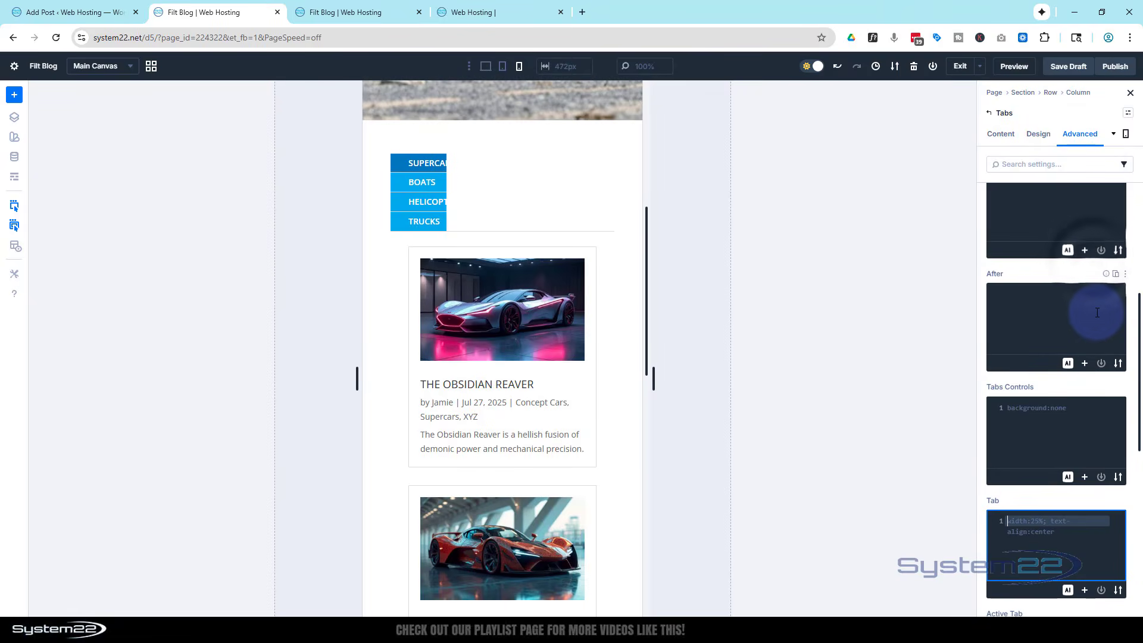
{"action": "scroll", "coordinate": [1087, 301], "scroll_direction": "down", "scroll_amount": 3}
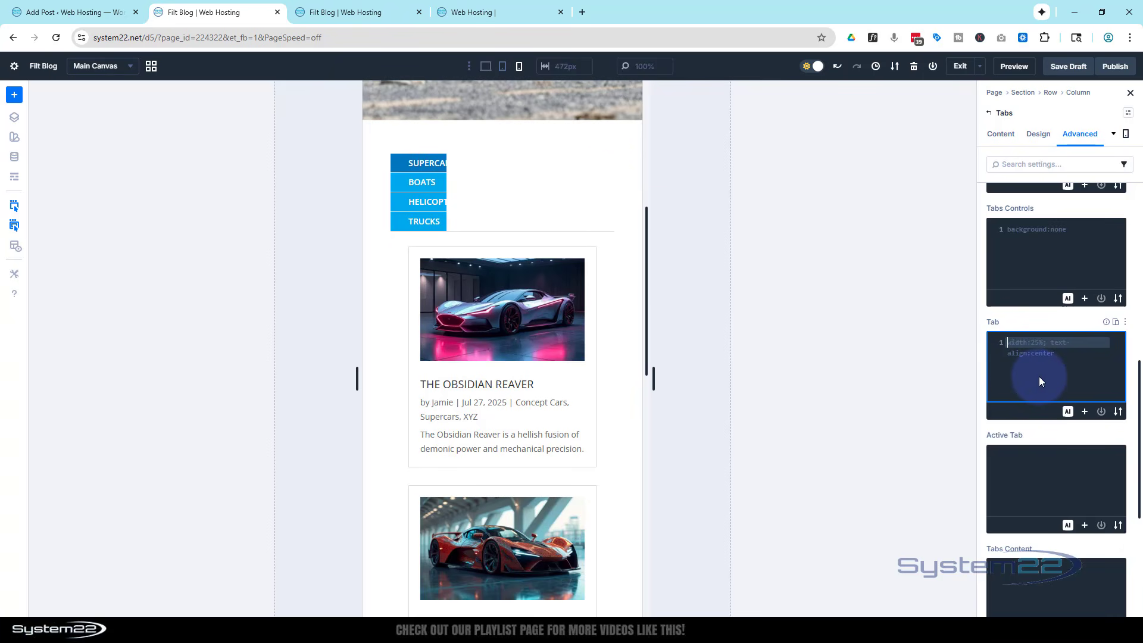
{"action": "type", "text": "width:100%"}
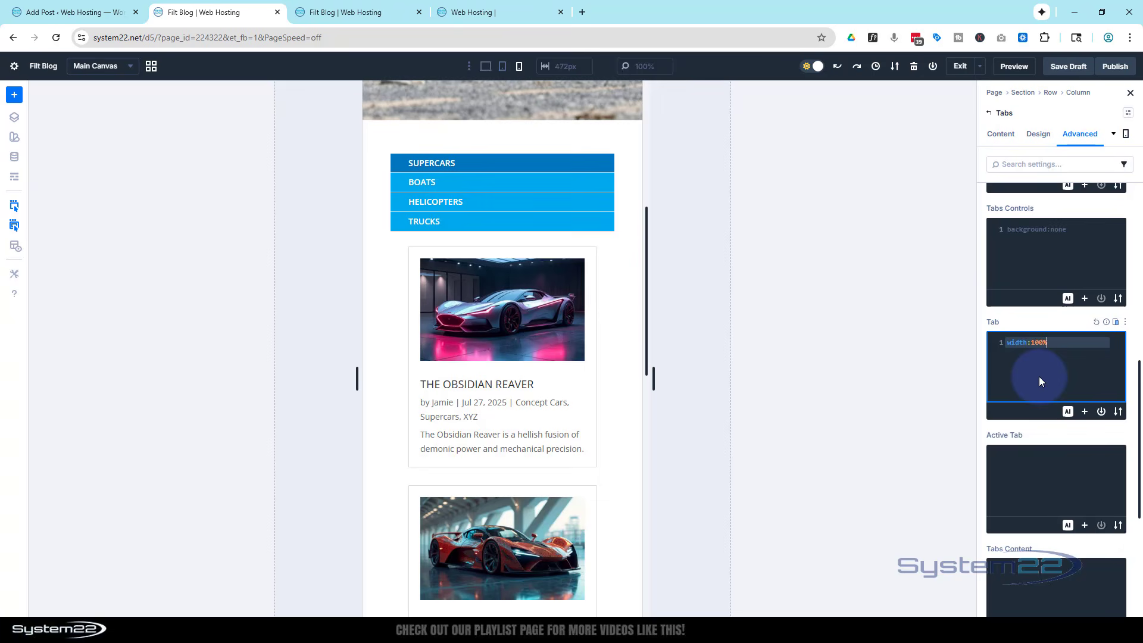
{"action": "left_click", "coordinate": [503, 67]}
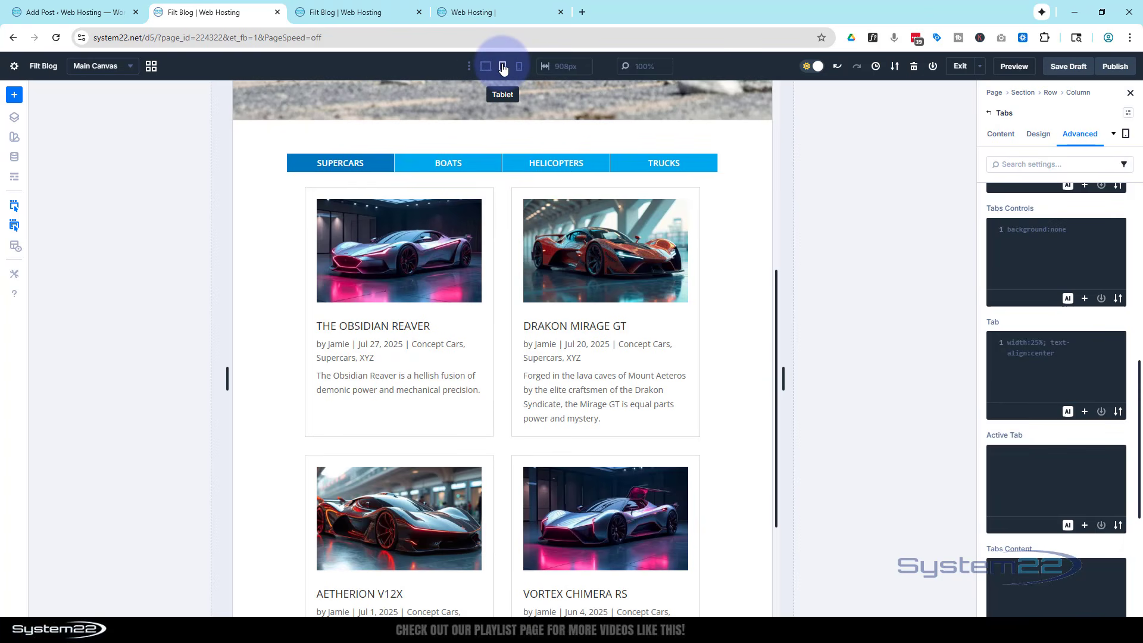
{"action": "left_click", "coordinate": [486, 66]}
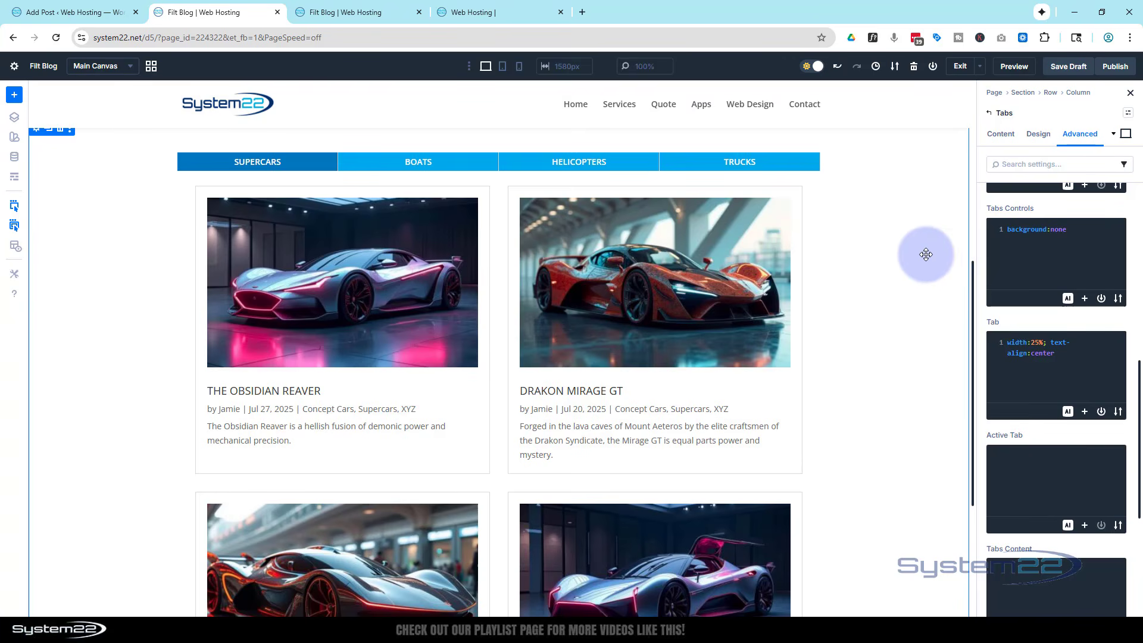
Step: Save the page as a draft and open its preview at the tabbed blog section
{"action": "left_click", "coordinate": [1079, 67]}
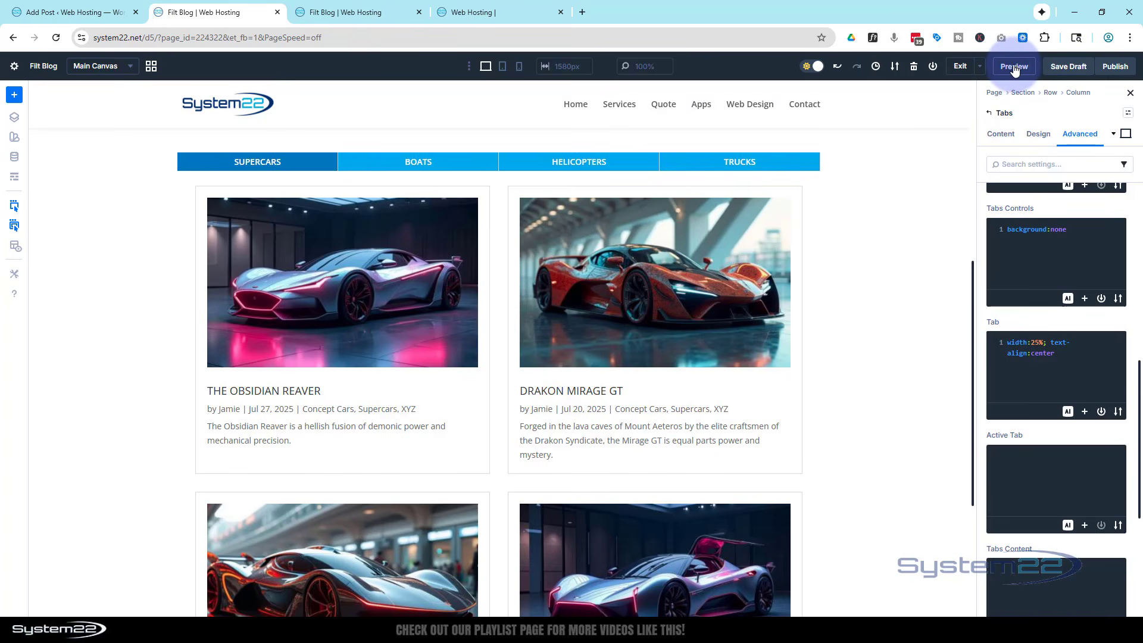
{"action": "left_click", "coordinate": [1014, 67]}
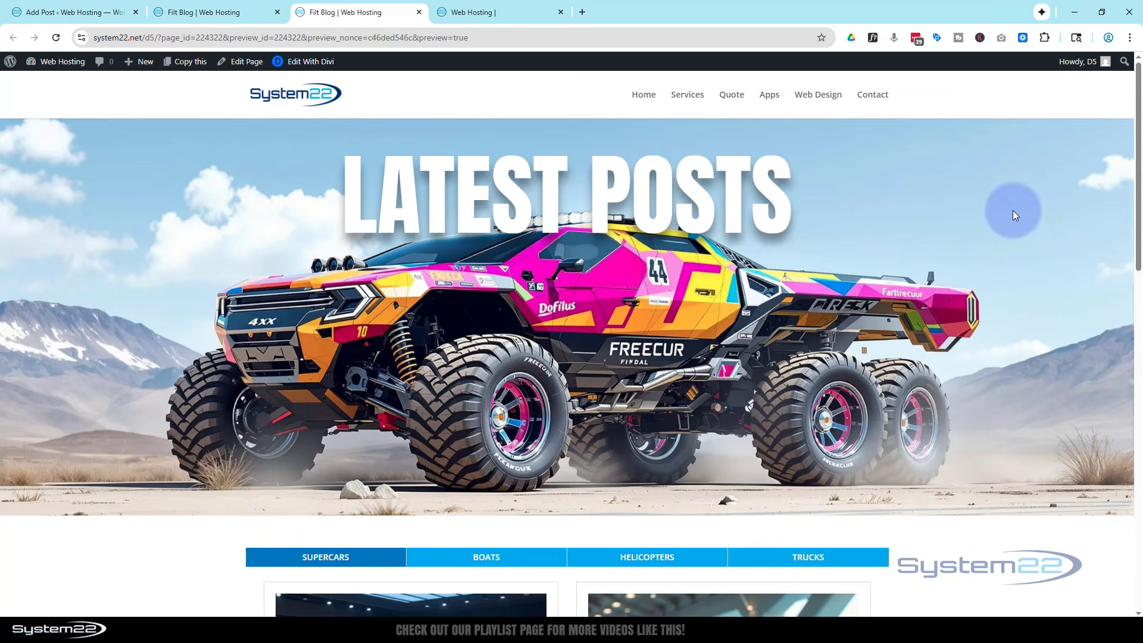
{"action": "scroll", "coordinate": [1014, 211], "scroll_direction": "down", "scroll_amount": 6}
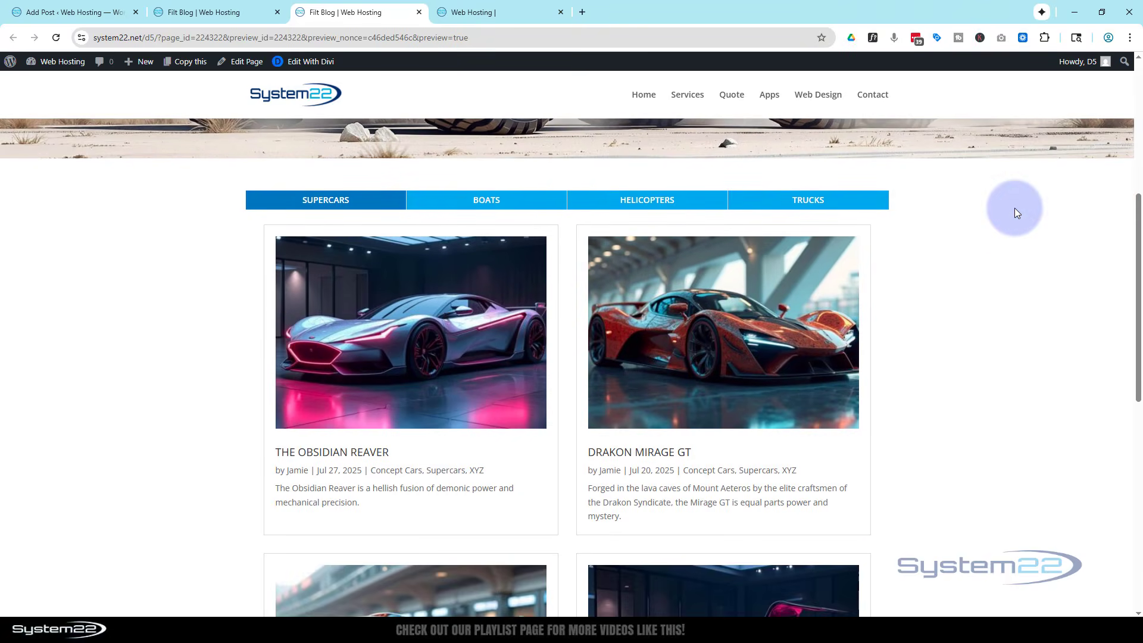
{"action": "scroll", "coordinate": [1015, 212], "scroll_direction": "down", "scroll_amount": 1}
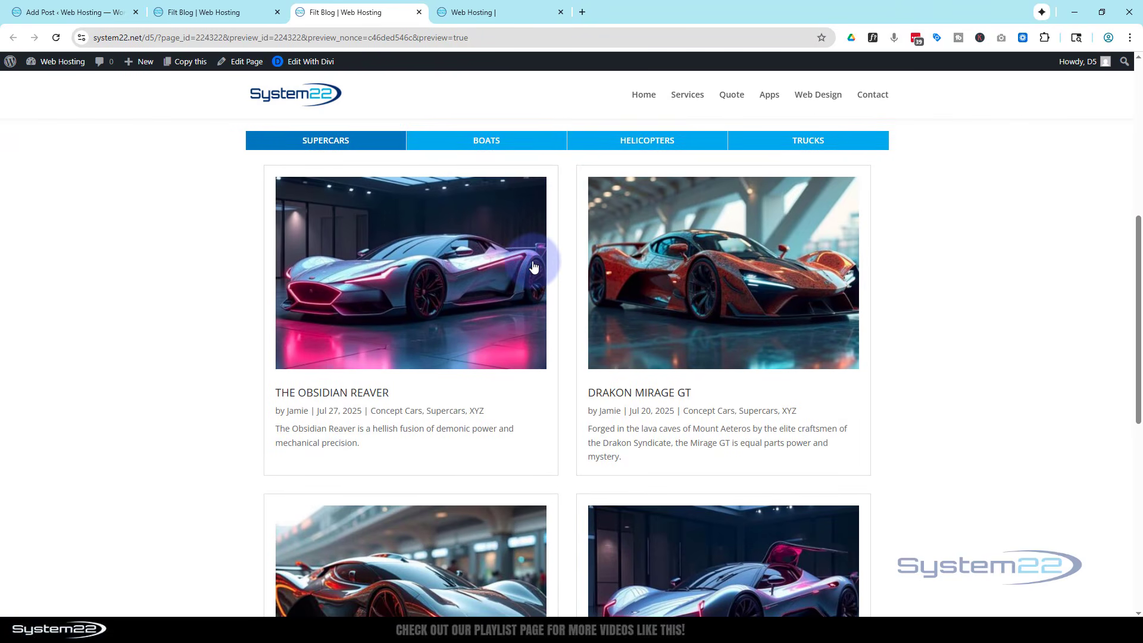
Step: Test the Boats, Helicopters and Trucks tabs in the preview and open The Ironclad Nomad post
{"action": "left_click", "coordinate": [501, 146]}
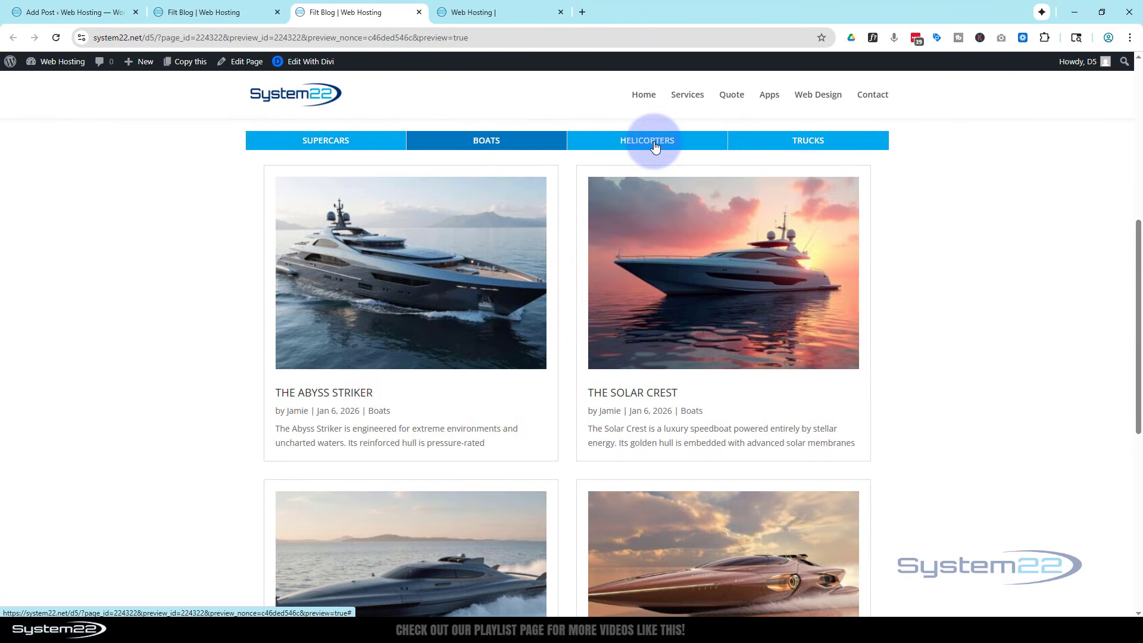
{"action": "left_click", "coordinate": [655, 146]}
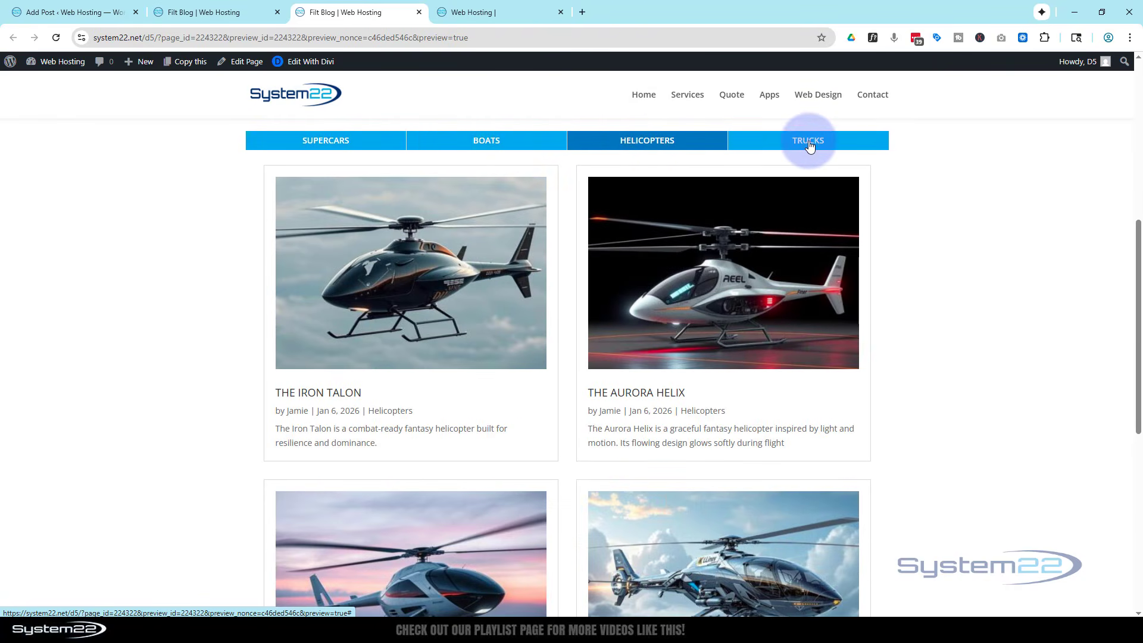
{"action": "left_click", "coordinate": [810, 146]}
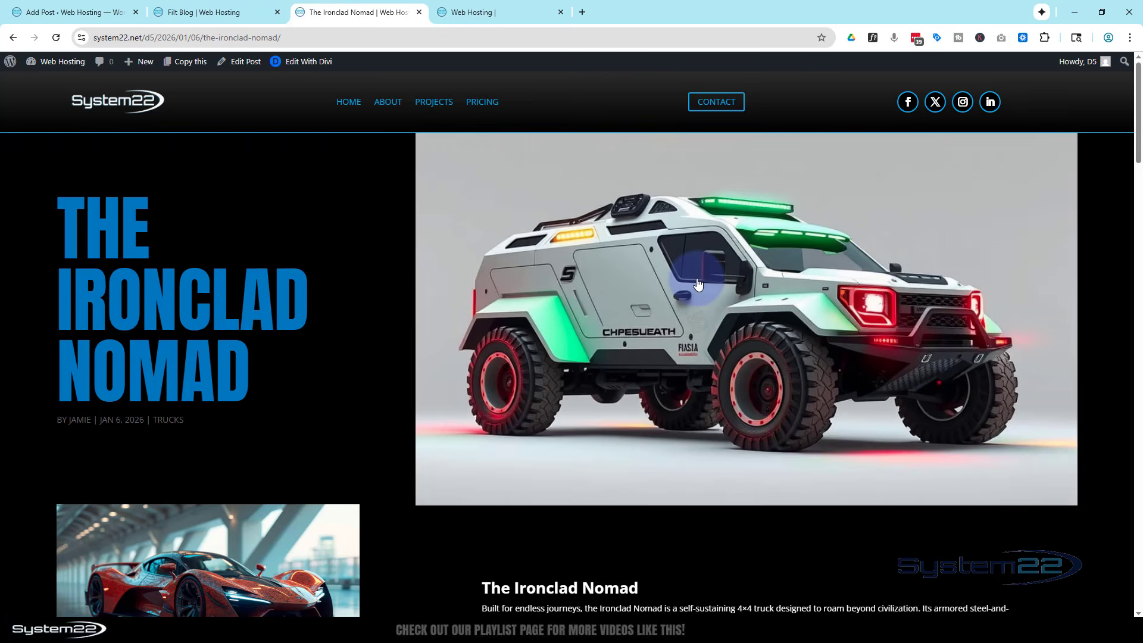
Step: Return from the post to the page preview and review the tabbed blog section
{"action": "left_click", "coordinate": [13, 38]}
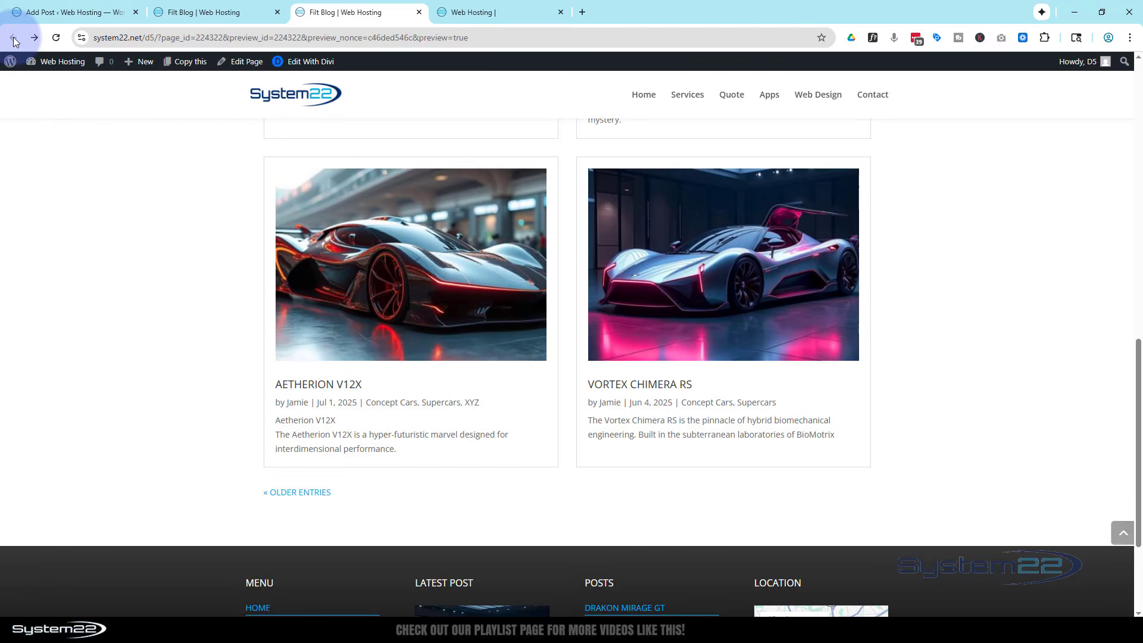
{"action": "scroll", "coordinate": [134, 280], "scroll_direction": "up", "scroll_amount": 6}
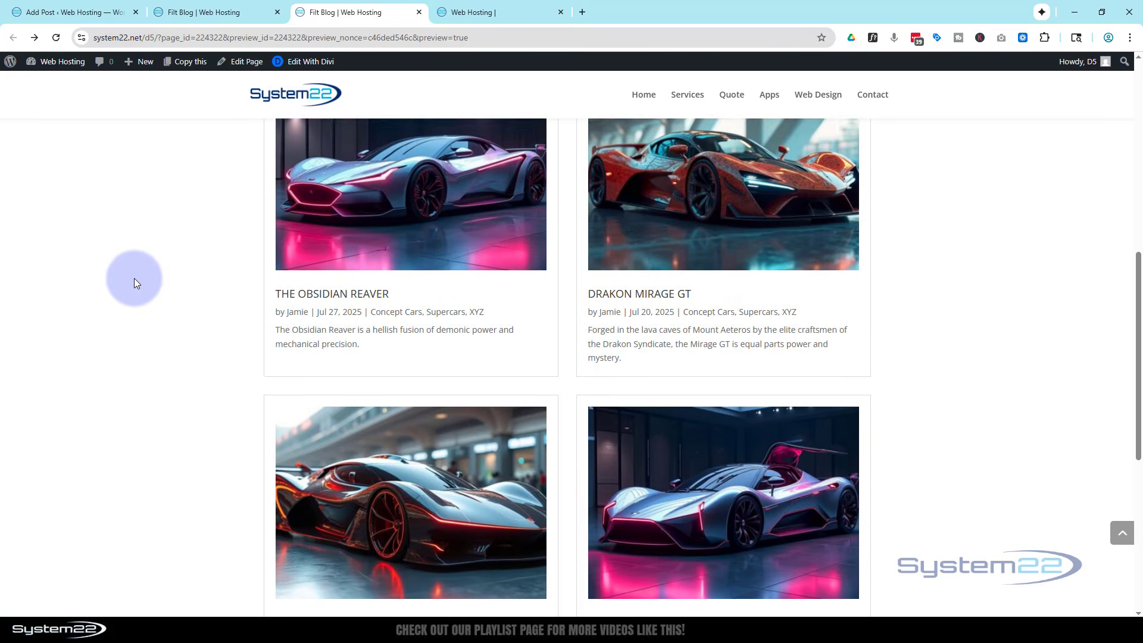
{"action": "scroll", "coordinate": [135, 277], "scroll_direction": "up", "scroll_amount": 3}
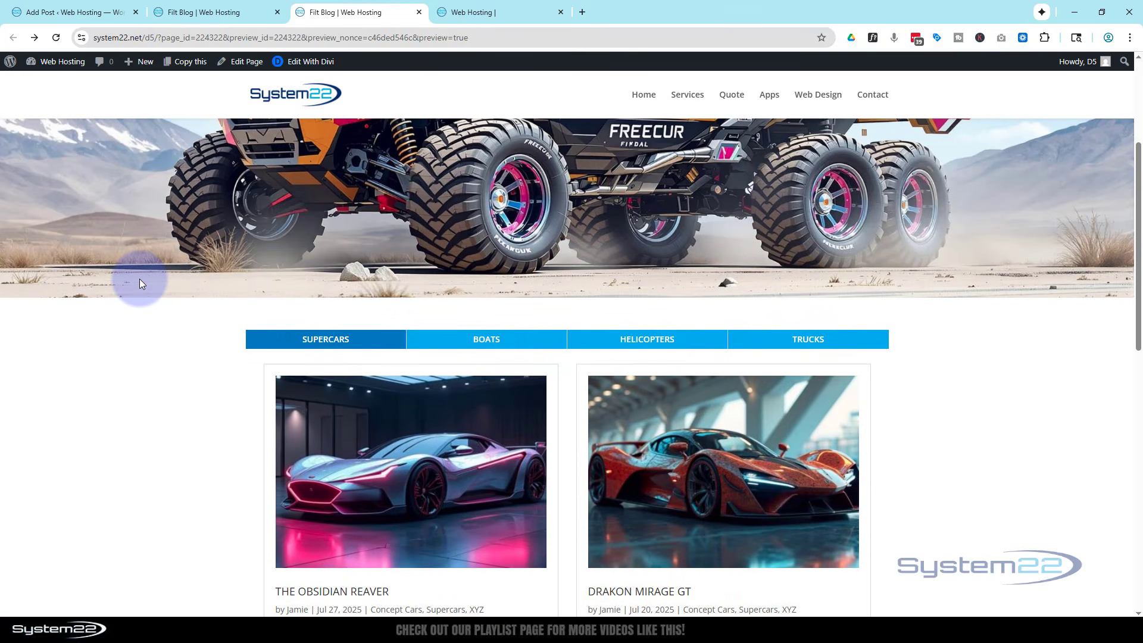
{"action": "scroll", "coordinate": [141, 284], "scroll_direction": "down", "scroll_amount": 3}
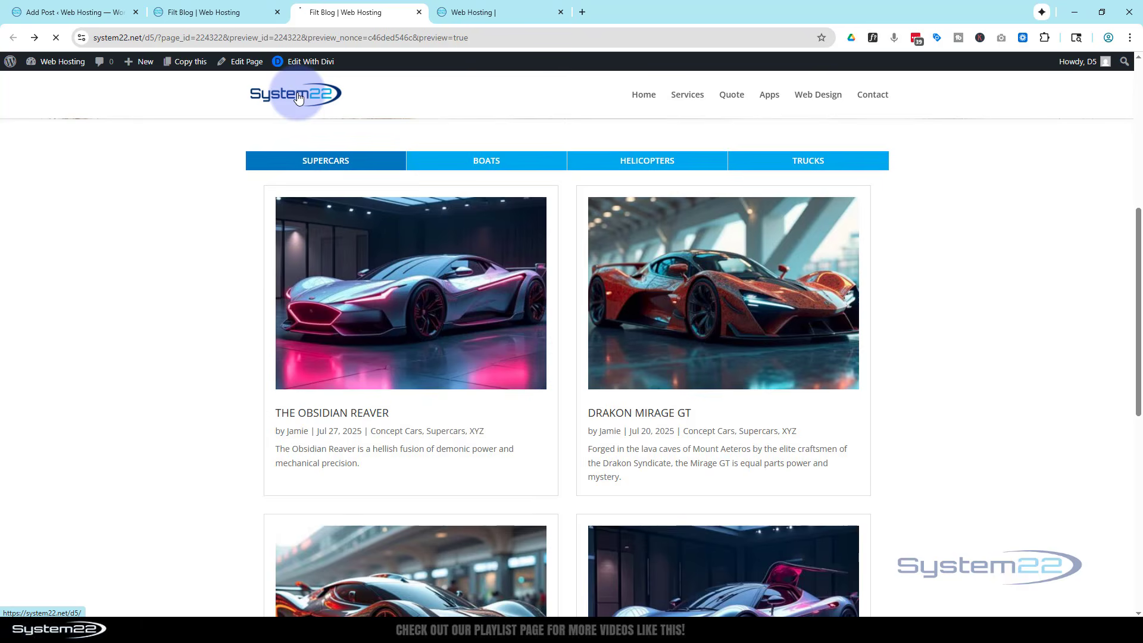
Step: View the supercar post grid on the site's home page and return to the tabbed blog preview
{"action": "scroll", "coordinate": [165, 237], "scroll_direction": "down", "scroll_amount": 2}
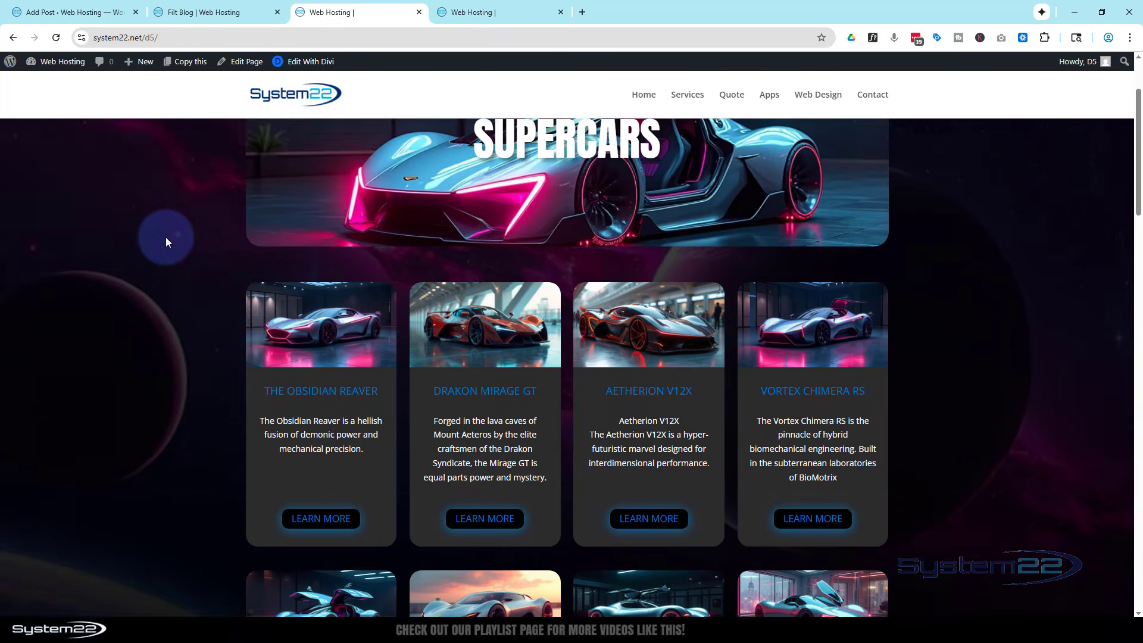
{"action": "scroll", "coordinate": [166, 237], "scroll_direction": "down", "scroll_amount": 3}
{"action": "scroll", "coordinate": [167, 237], "scroll_direction": "up", "scroll_amount": 5}
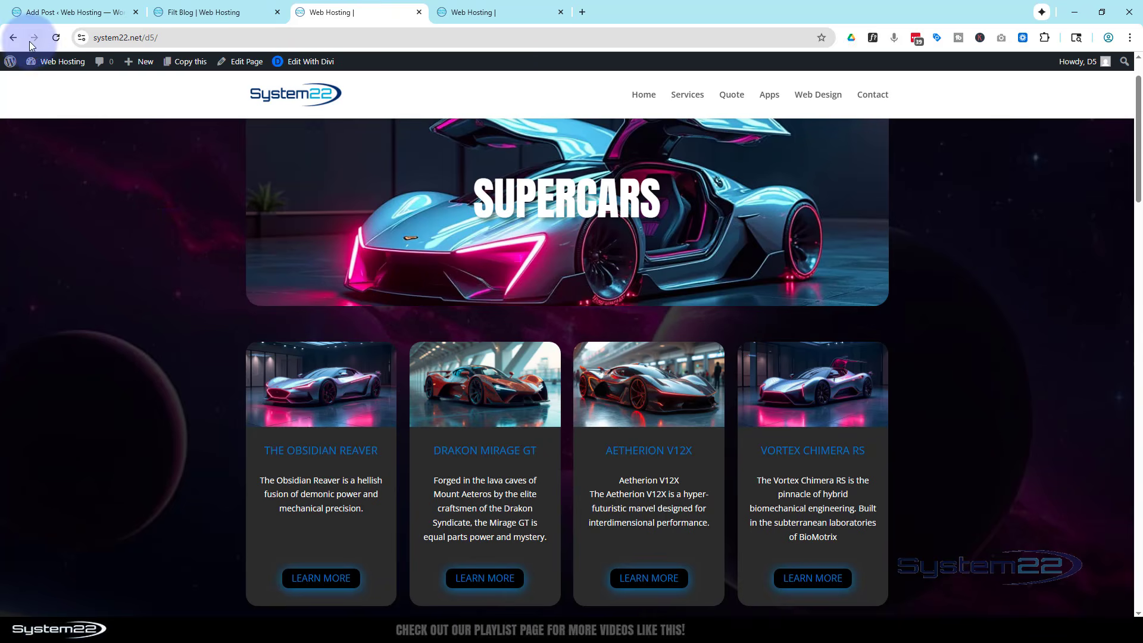
{"action": "scroll", "coordinate": [111, 265], "scroll_direction": "up", "scroll_amount": 6}
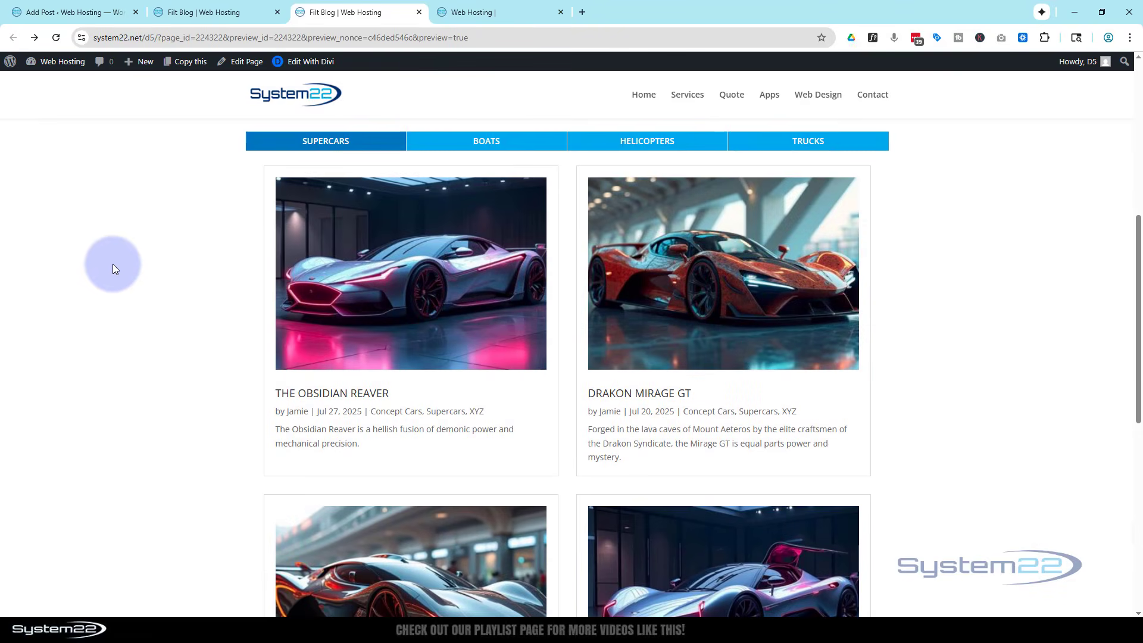
Step: Switch through the Boats, Helicopters and Trucks tabs in the preview, and go back to Helicopters to check each category's posts
{"action": "left_click", "coordinate": [480, 143]}
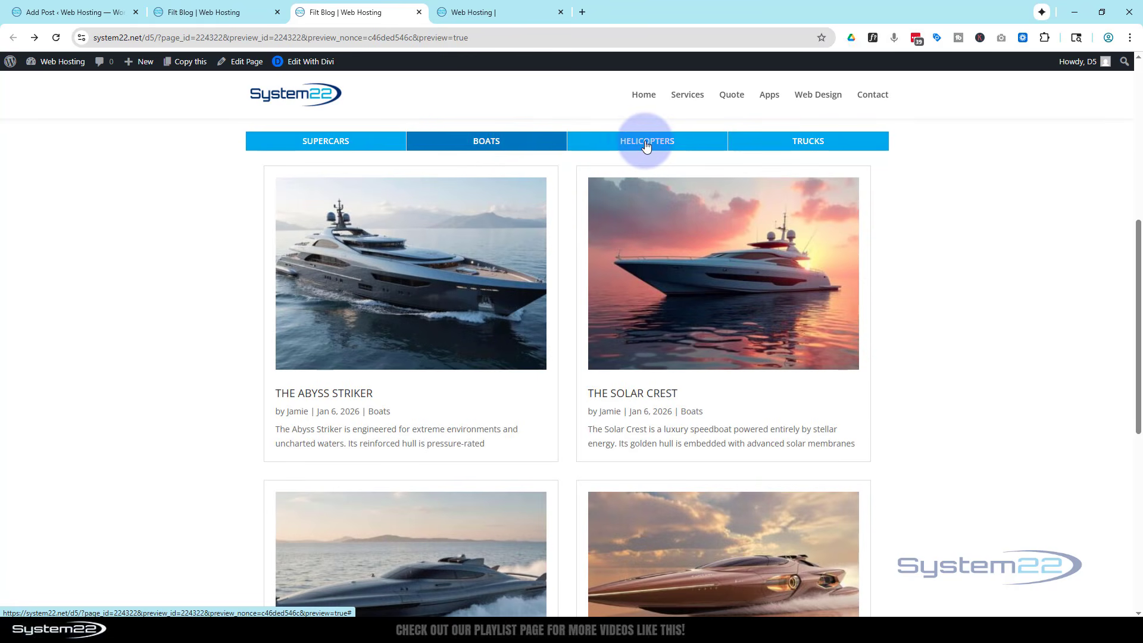
{"action": "left_click", "coordinate": [646, 144]}
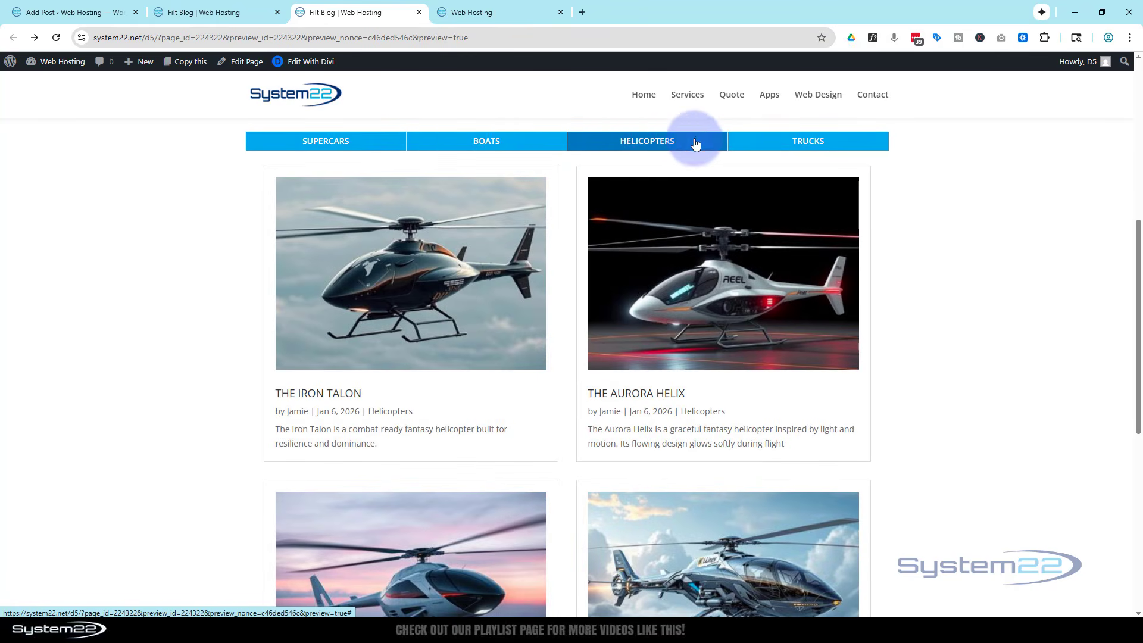
{"action": "left_click", "coordinate": [809, 144]}
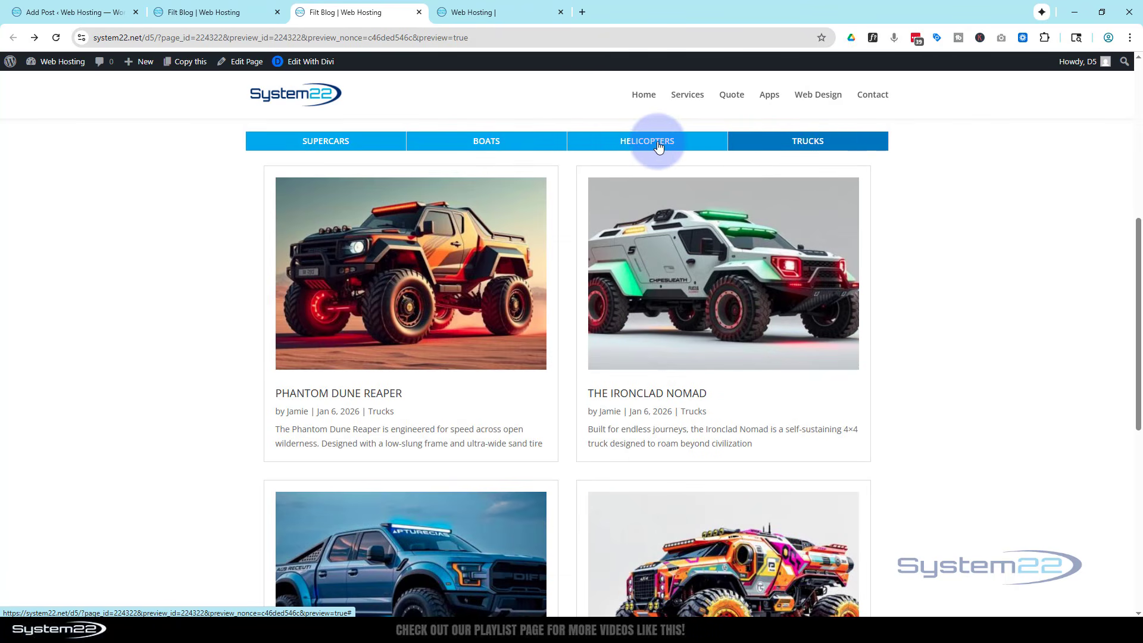
{"action": "left_click", "coordinate": [660, 146]}
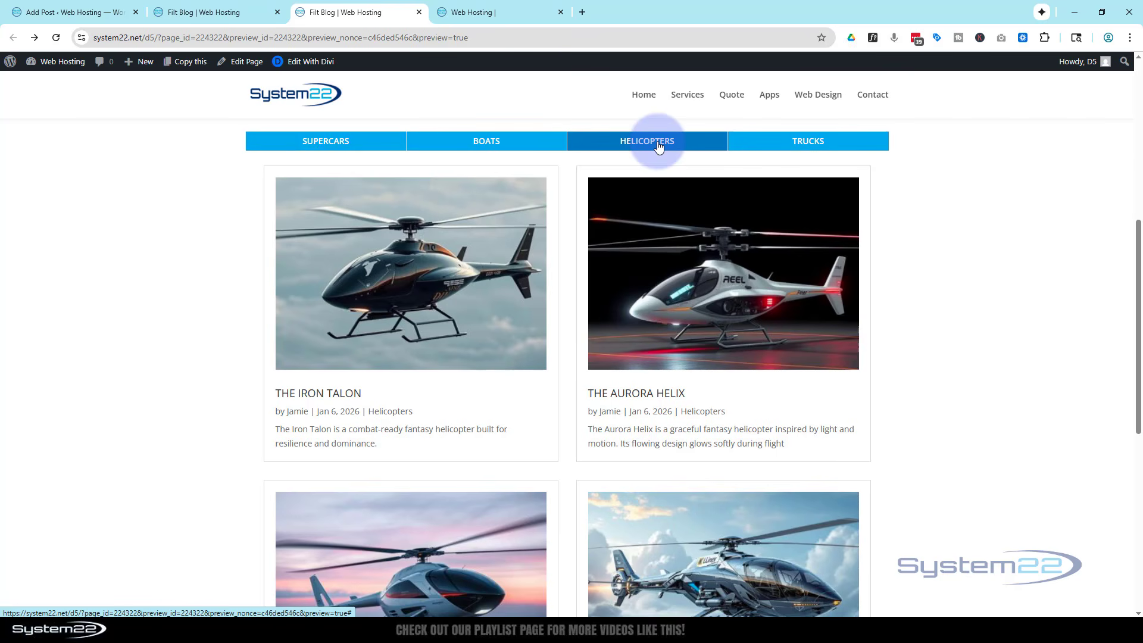
Step: Open The Solar Crest post from the Boats tab and return to the tabbed blog section of the page preview
{"action": "left_click", "coordinate": [478, 144]}
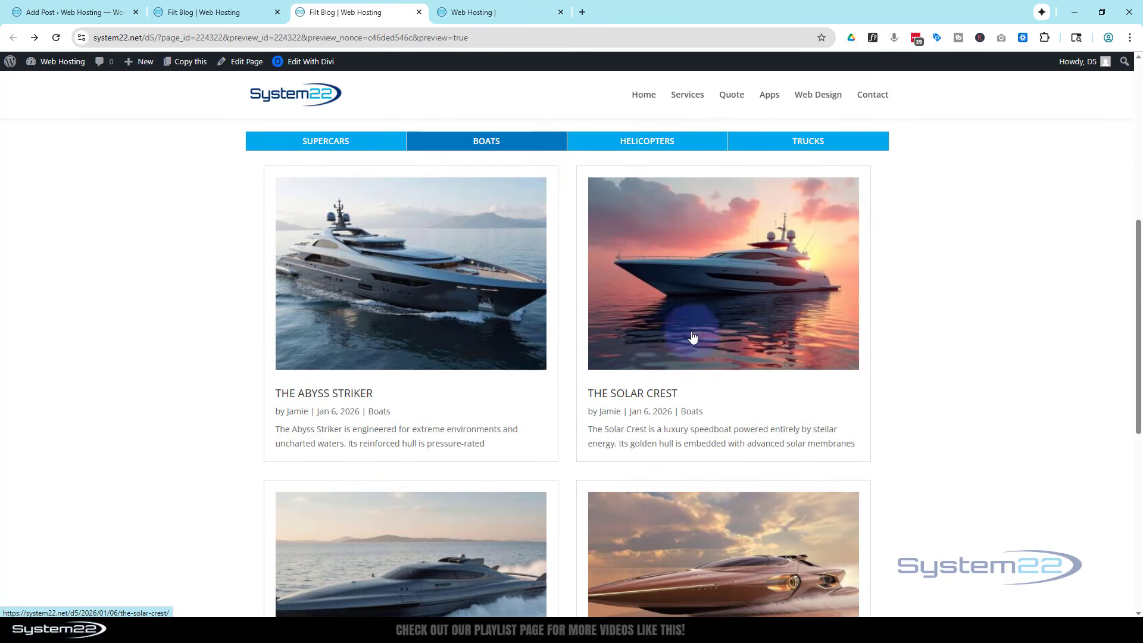
{"action": "left_click", "coordinate": [695, 347]}
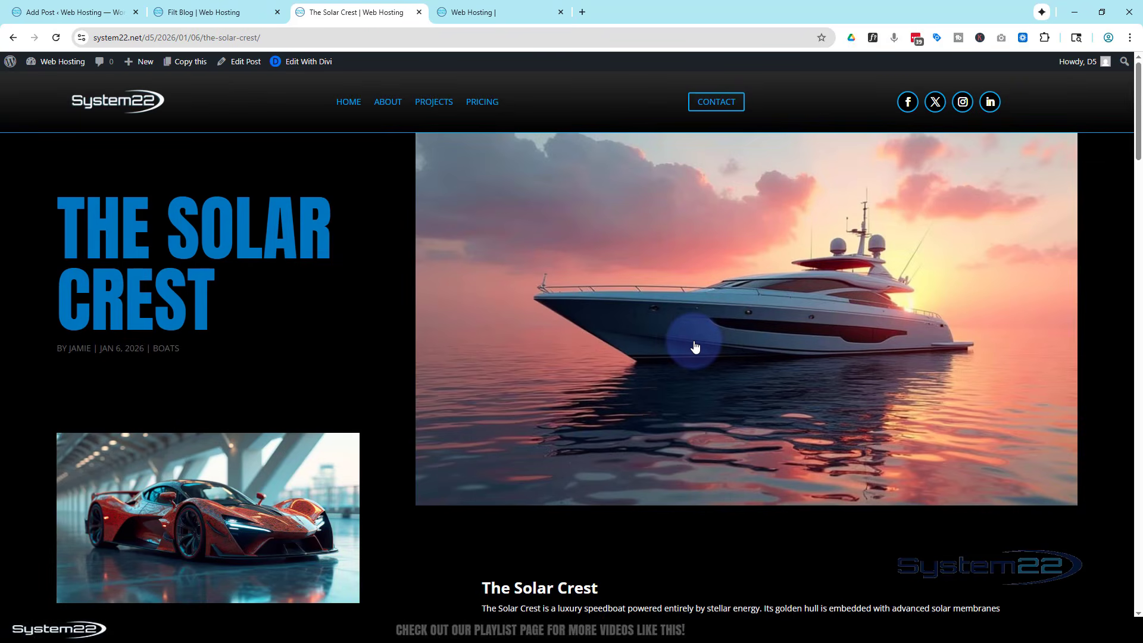
{"action": "left_click", "coordinate": [14, 40]}
{"action": "scroll", "coordinate": [128, 298], "scroll_direction": "up", "scroll_amount": 5}
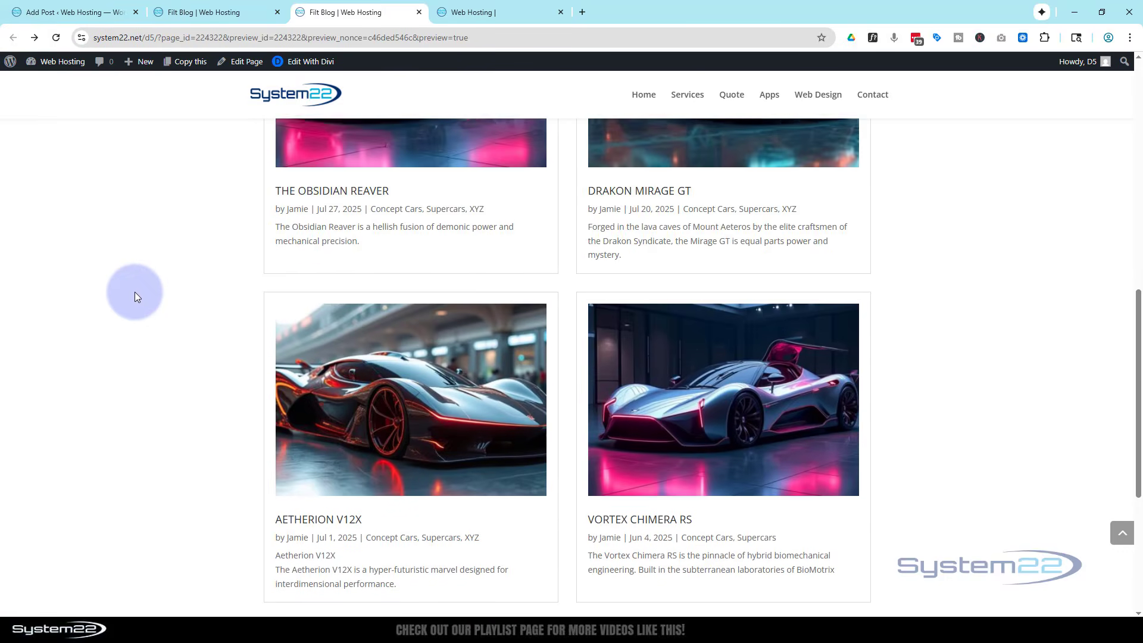
{"action": "scroll", "coordinate": [137, 296], "scroll_direction": "up", "scroll_amount": 4}
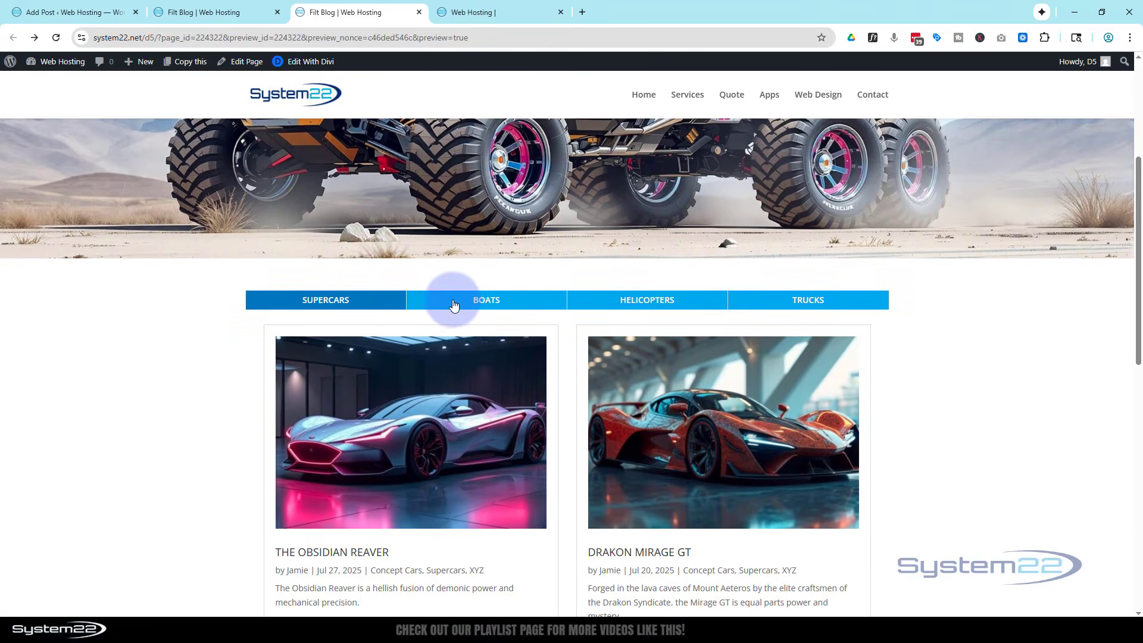
Step: Recheck the Boats and Helicopters tabs, and look through the post grid in the Trucks tab
{"action": "left_click", "coordinate": [459, 302]}
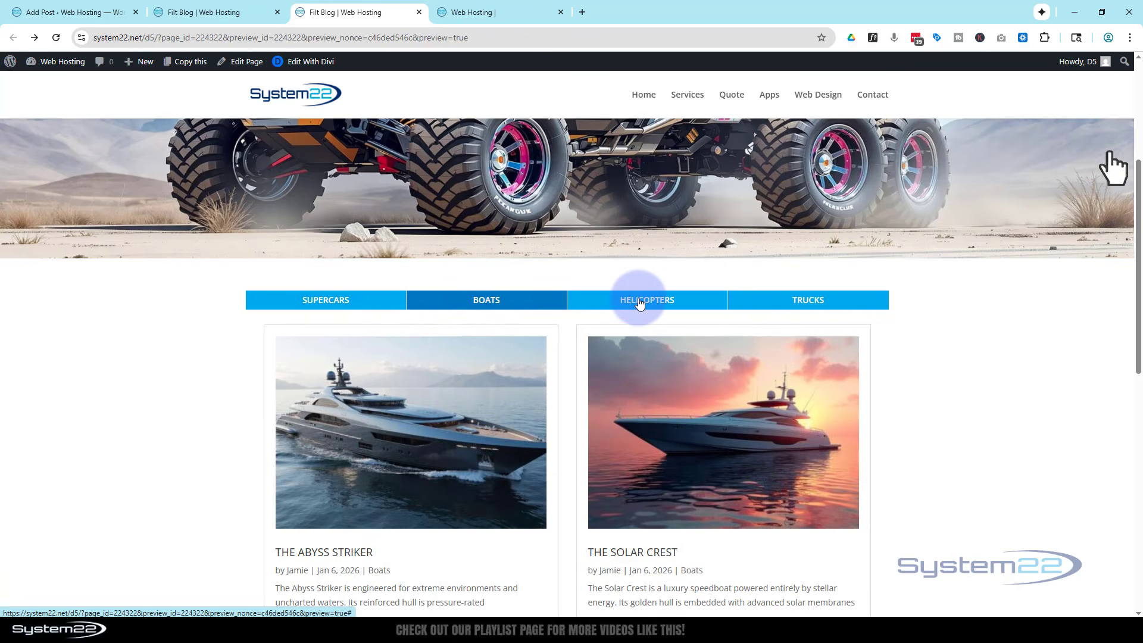
{"action": "left_click", "coordinate": [638, 302]}
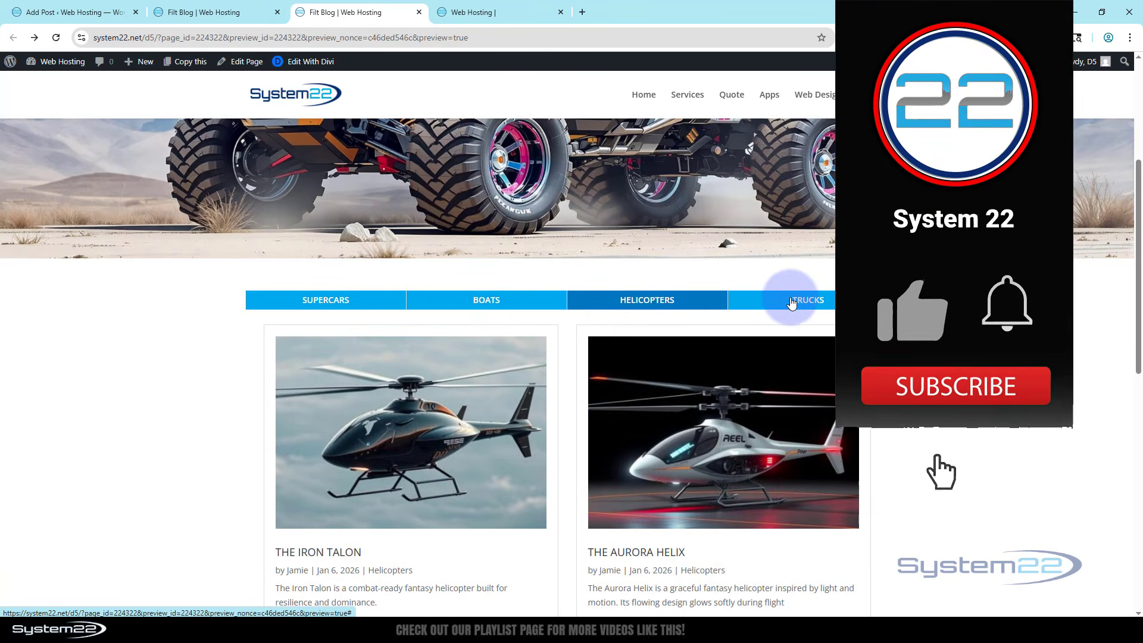
{"action": "left_click", "coordinate": [791, 303]}
{"action": "scroll", "coordinate": [791, 303], "scroll_direction": "down", "scroll_amount": 3}
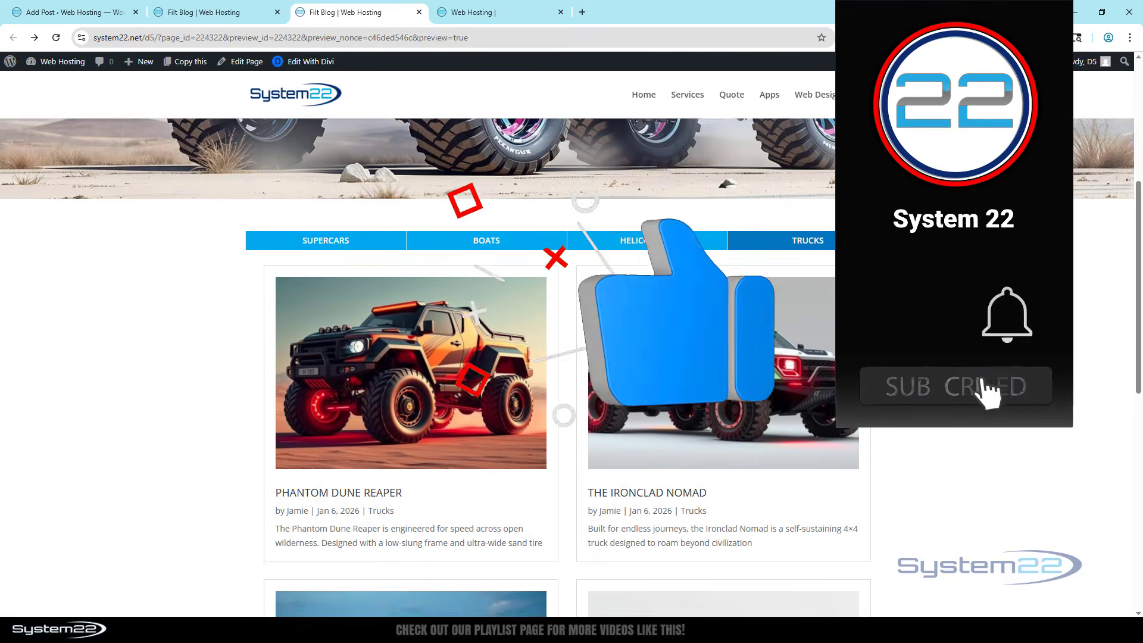
{"action": "scroll", "coordinate": [554, 357], "scroll_direction": "down", "scroll_amount": 1}
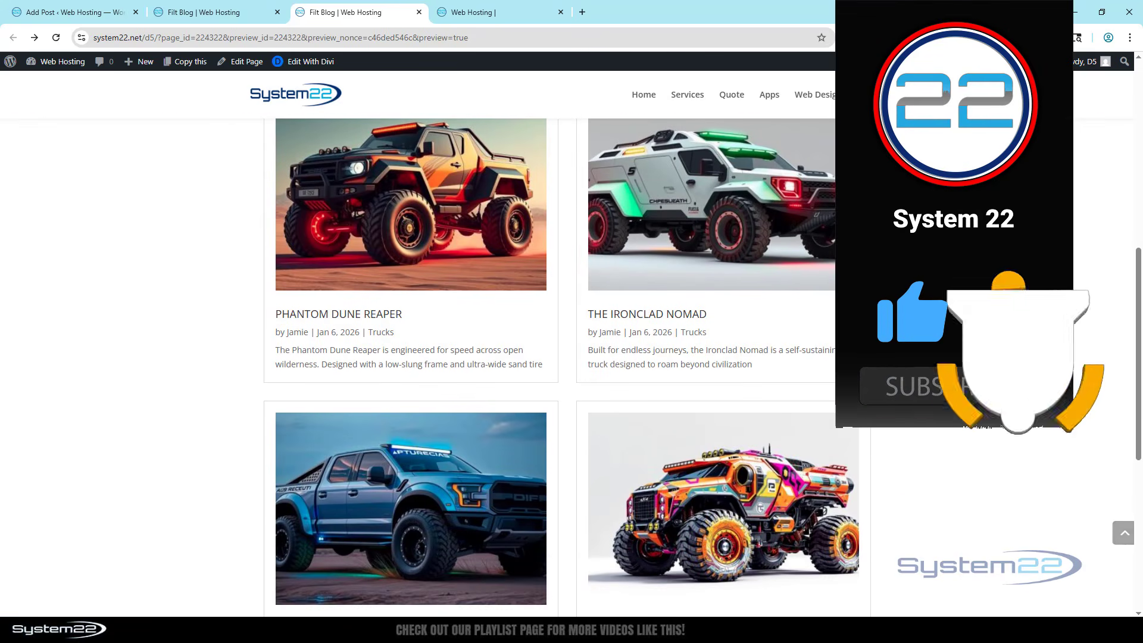